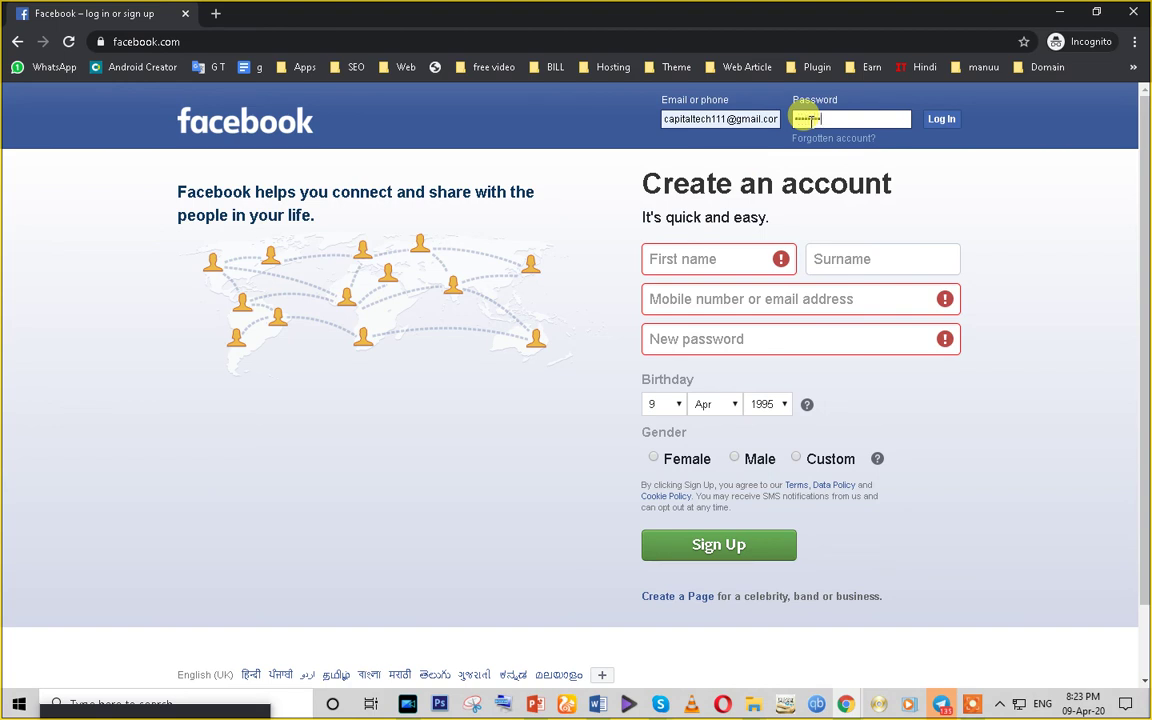
# - Submit the login form to sign in to the account and open the list of managed Pages
pyautogui.press('Return')
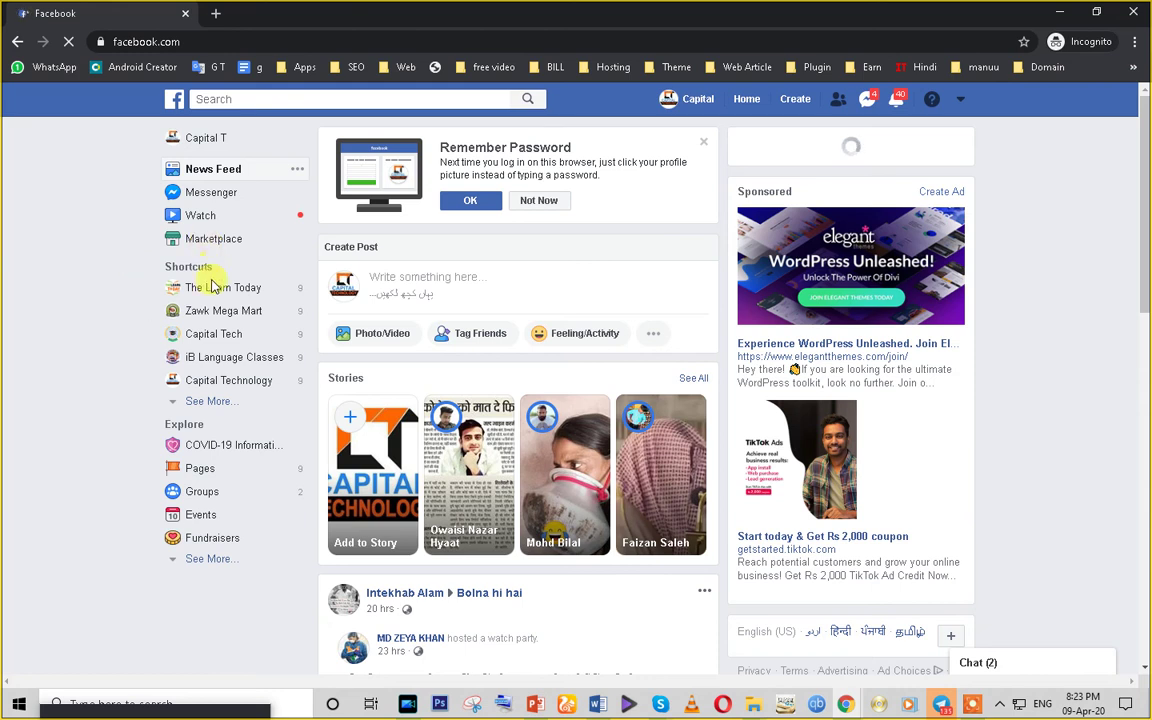
pyautogui.click(190, 536)
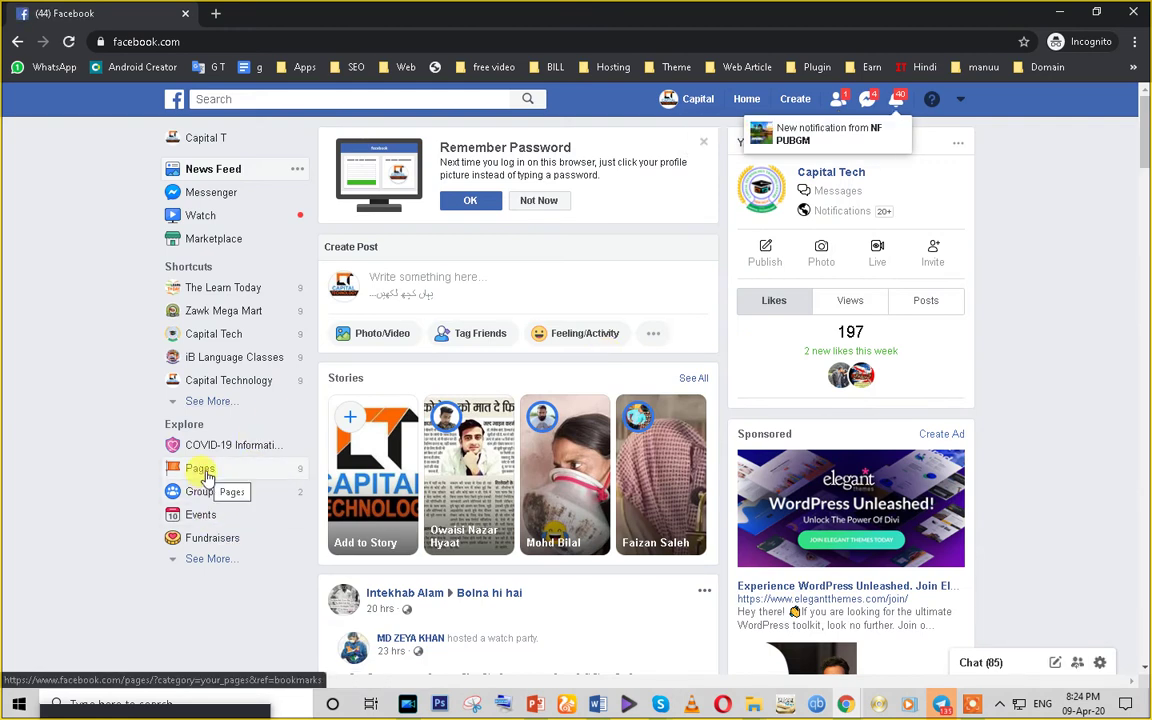
pyautogui.click(960, 101)
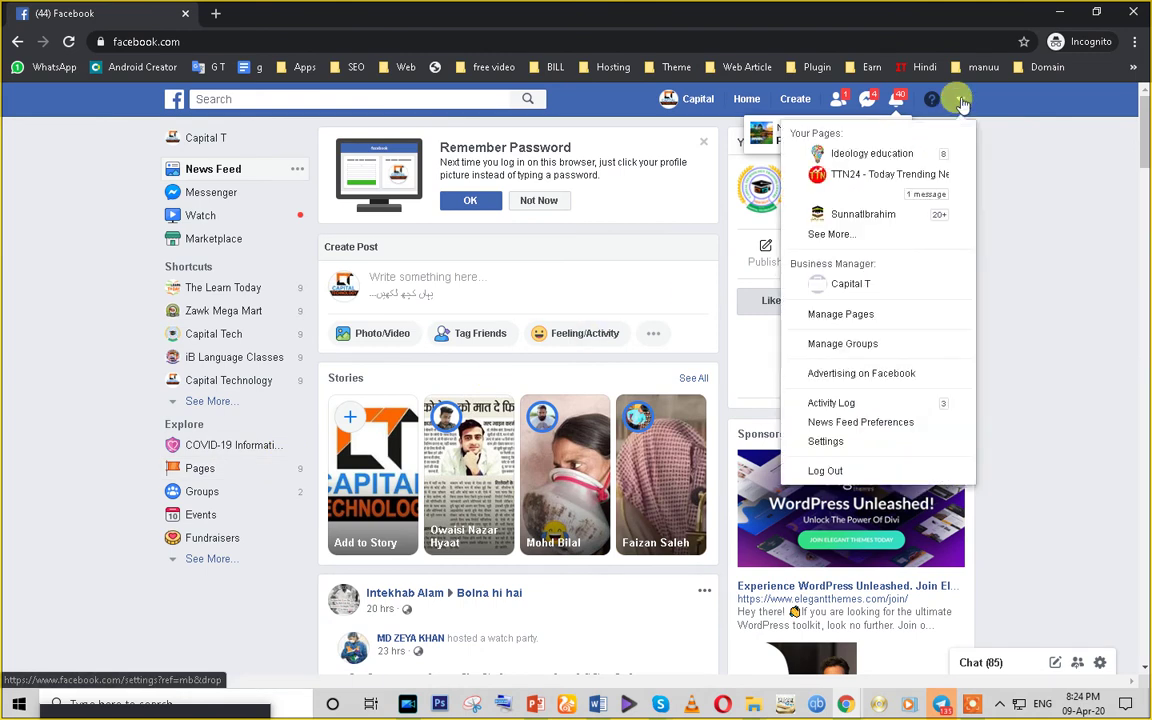
pyautogui.click(839, 320)
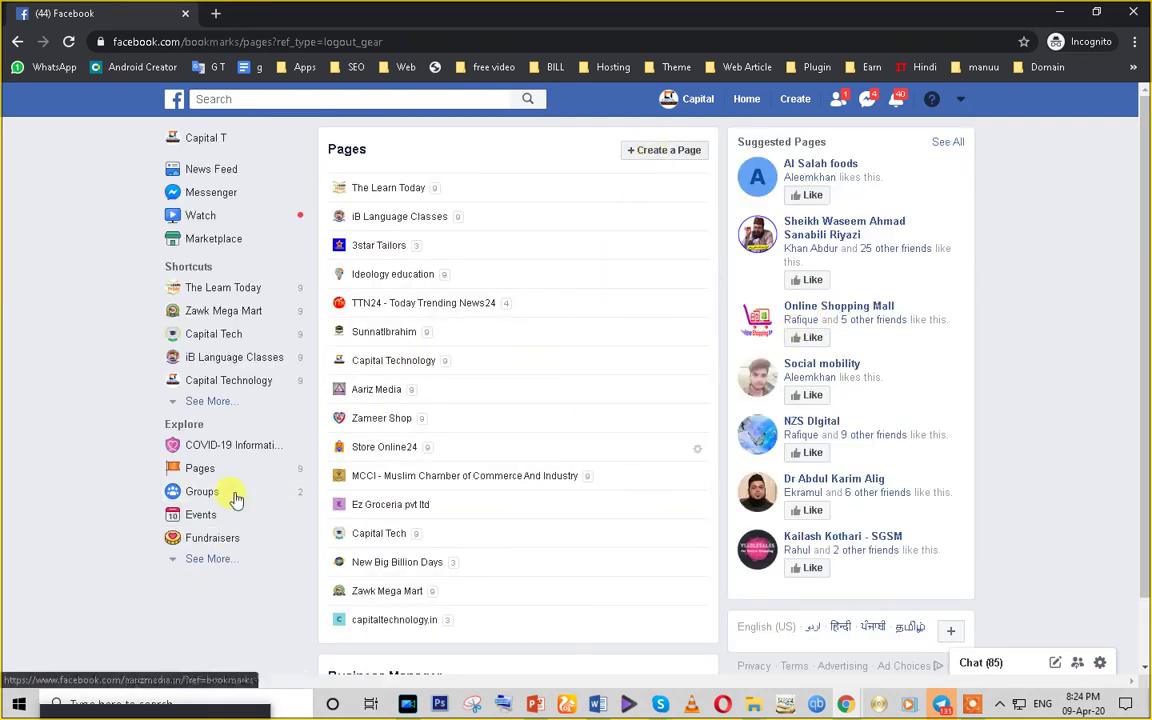
# - Look through the Your Pages overview and return to the managed Pages list
pyautogui.click(199, 468)
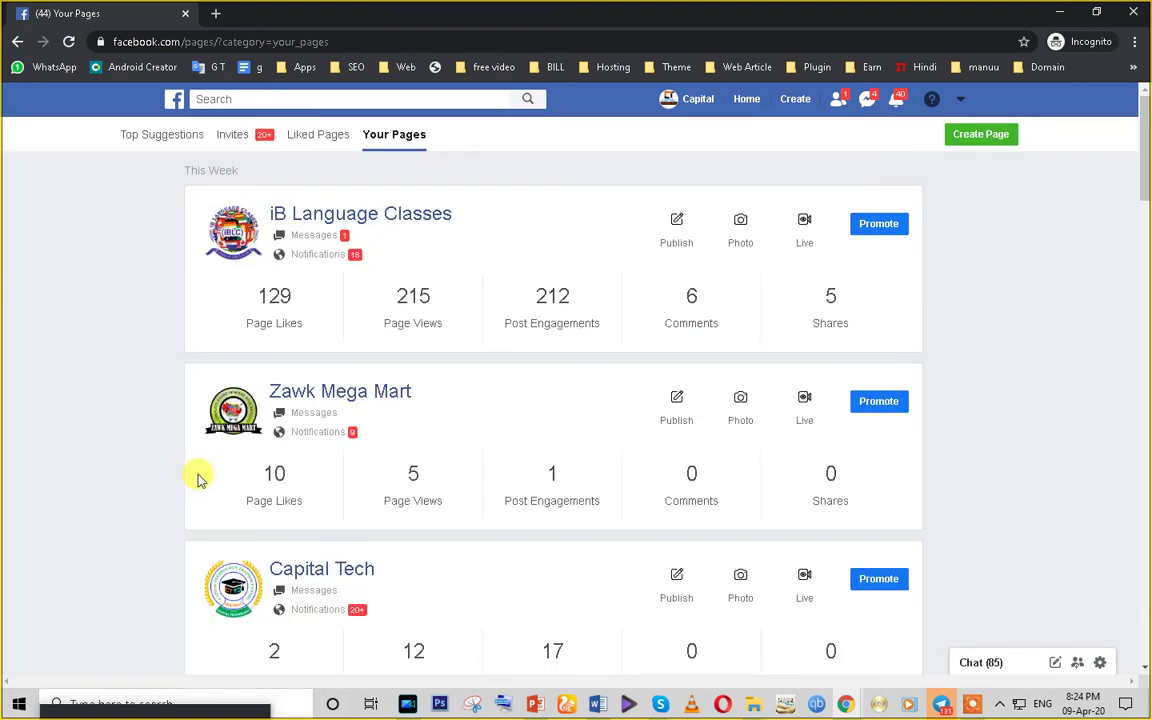
pyautogui.scroll(-3, 430, 420)
pyautogui.scroll(3, 378, 452)
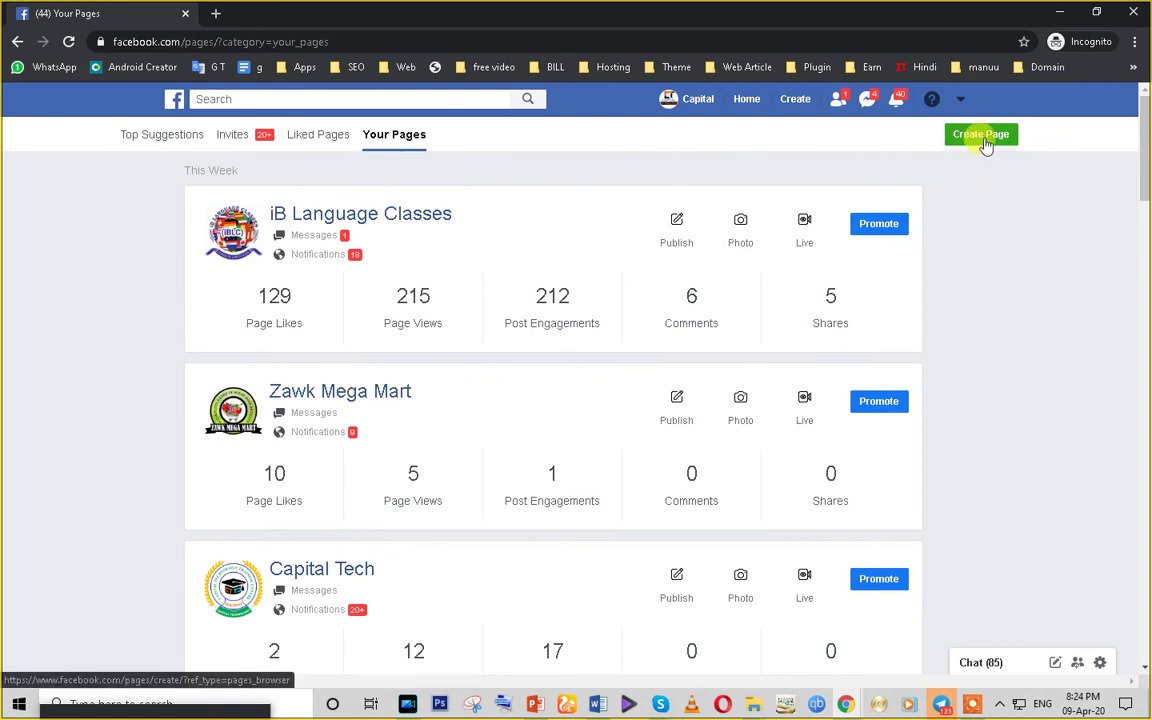
pyautogui.click(16, 43)
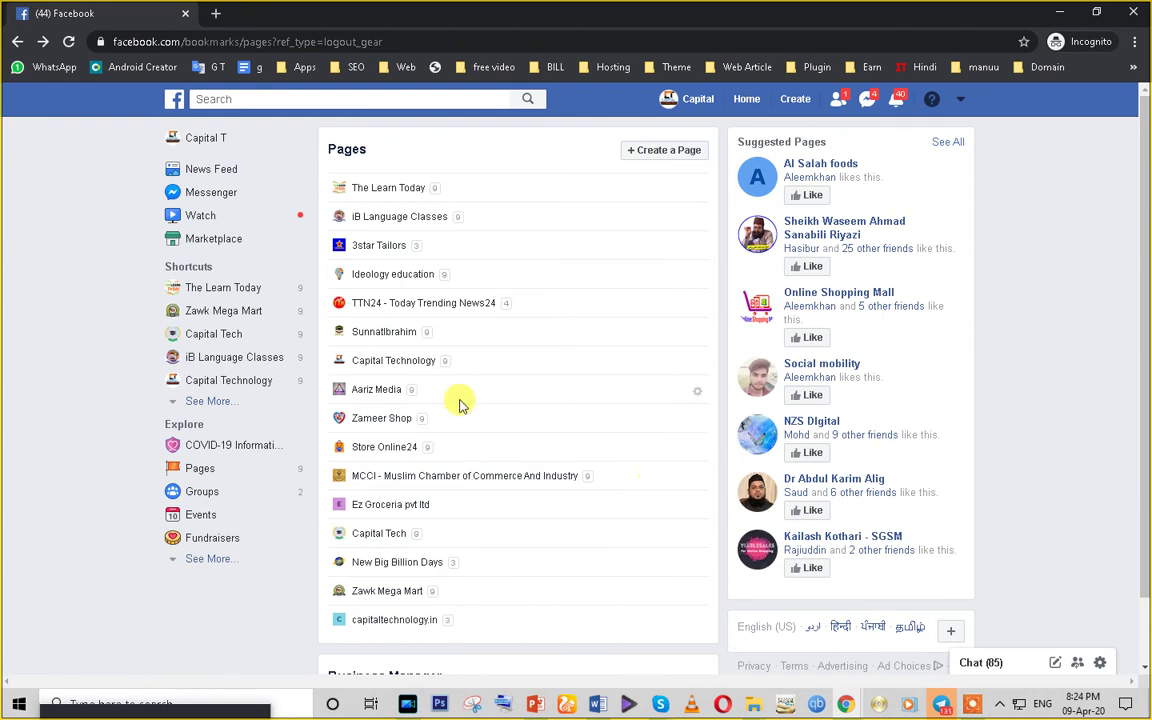
# - Begin creating a new Page, compare the two Page types and choose Business or Brand
pyautogui.click(665, 155)
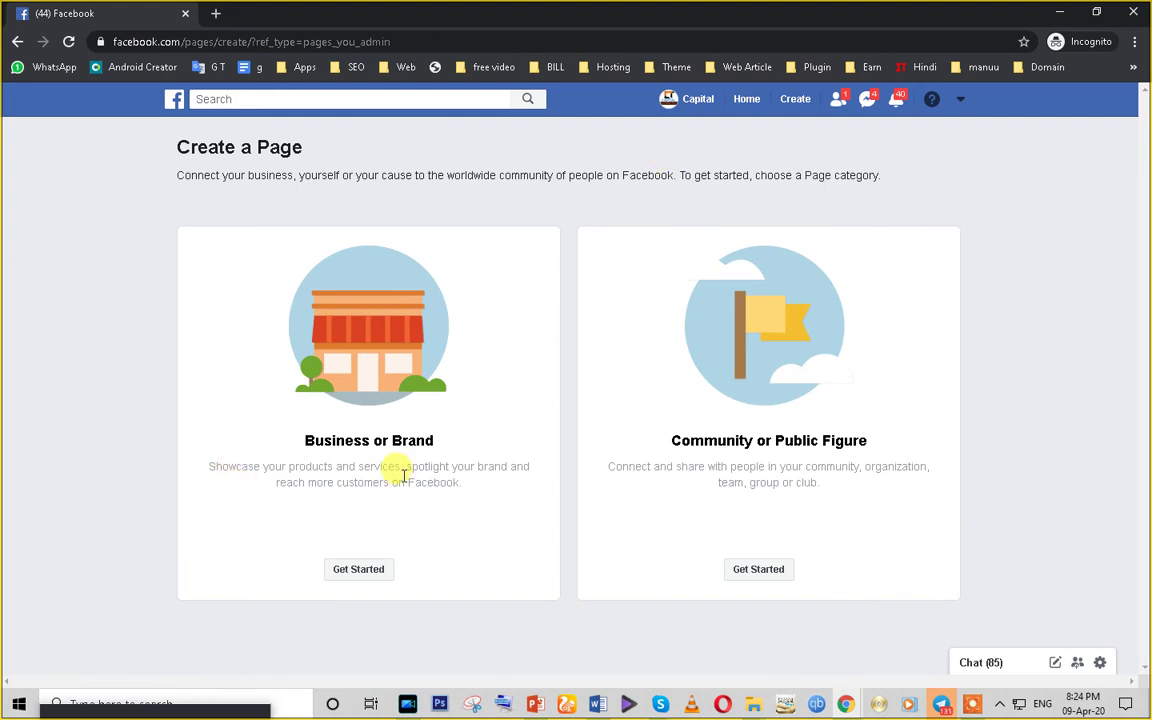
pyautogui.tripleClick(362, 438)
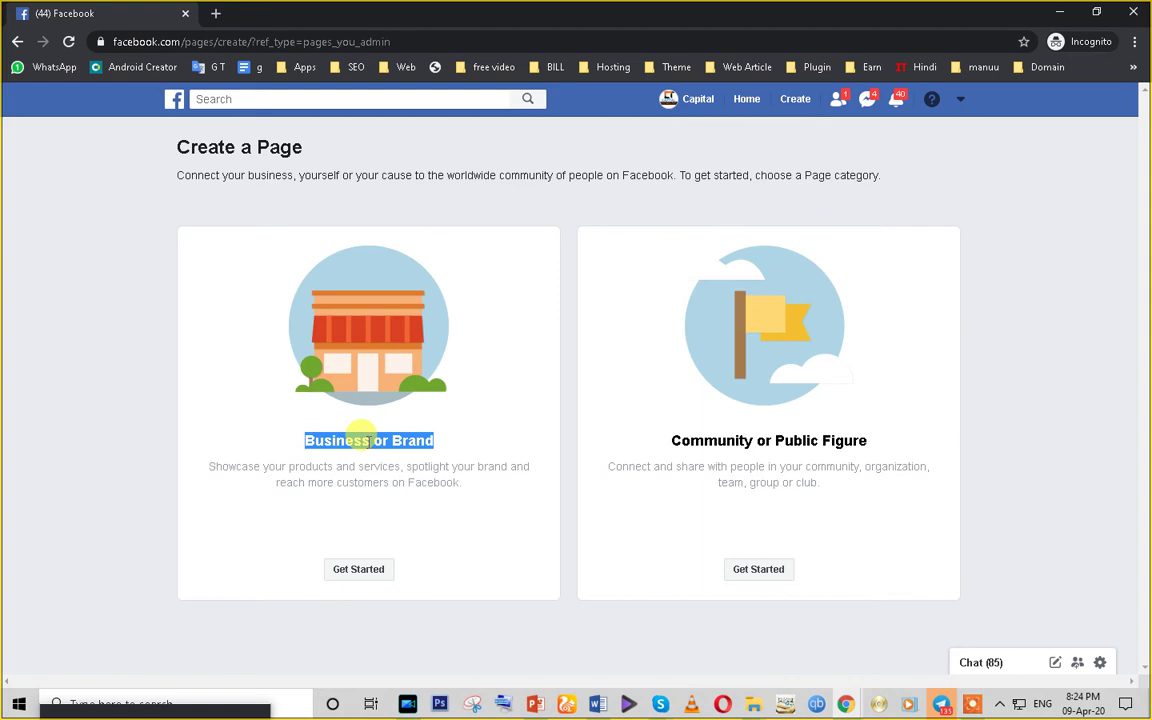
pyautogui.tripleClick(790, 442)
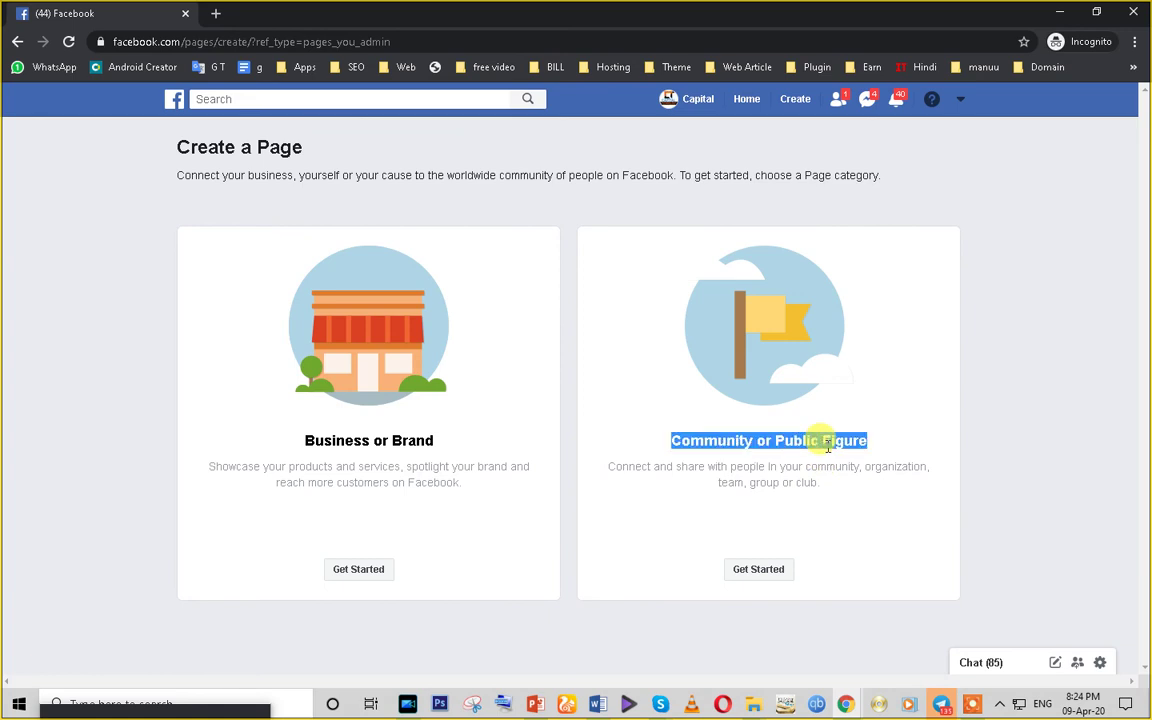
pyautogui.tripleClick(412, 440)
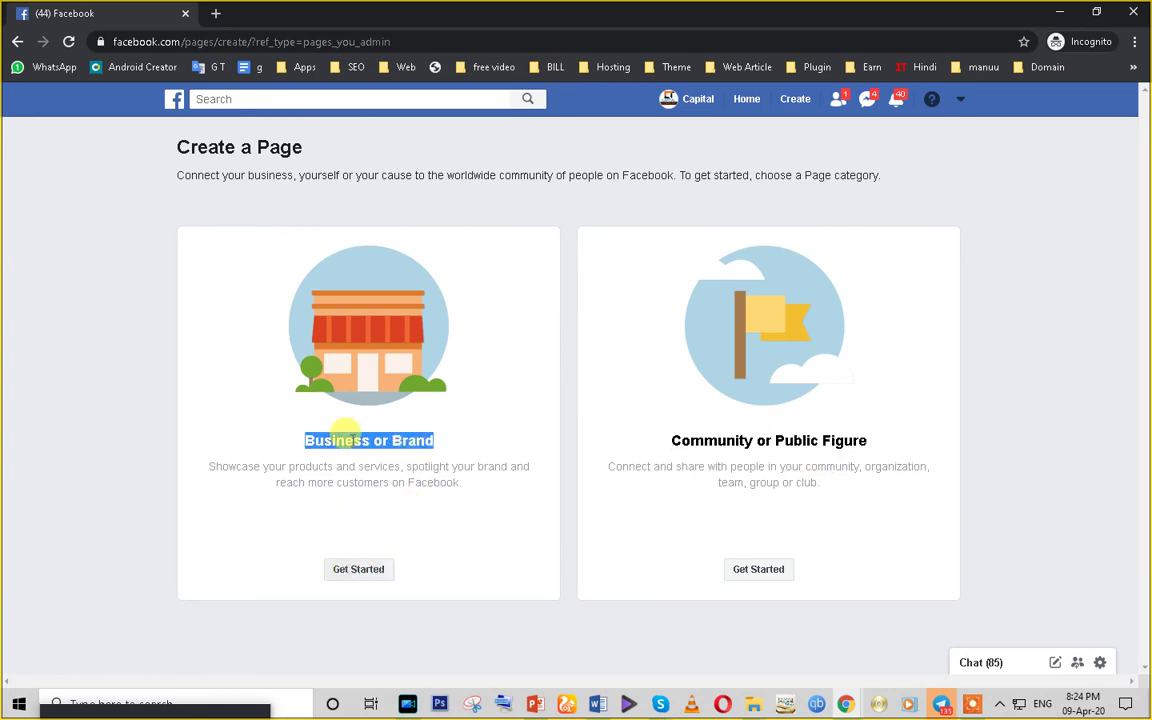
pyautogui.click(362, 571)
# - Name the new Page Digital Marketing and set its category to Social Club
pyautogui.click(248, 334)
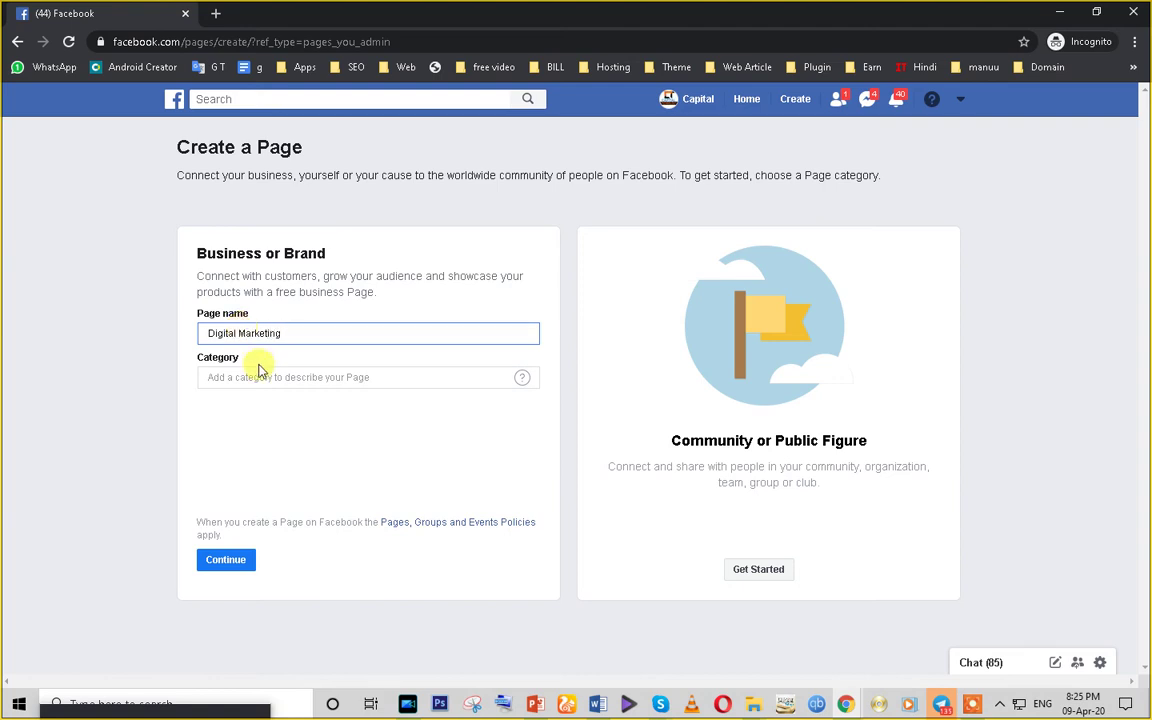
pyautogui.click(258, 377)
pyautogui.write('so')
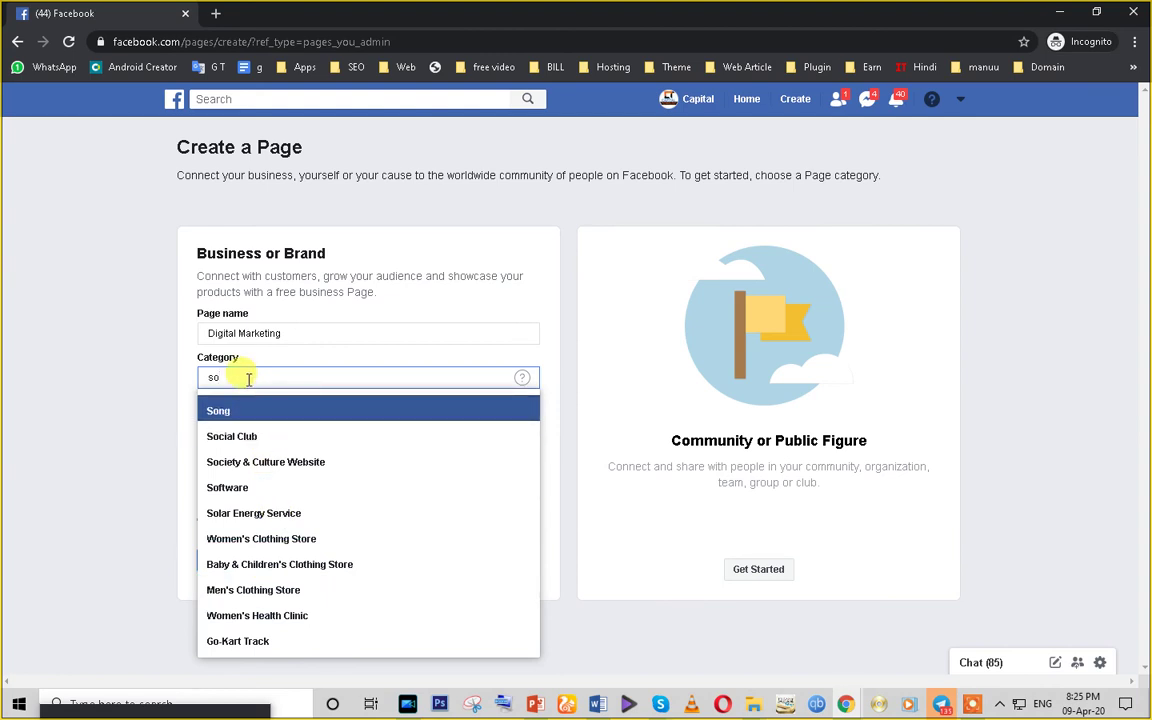
pyautogui.click(254, 437)
pyautogui.click(249, 384)
pyautogui.click(245, 402)
pyautogui.click(231, 410)
pyautogui.click(237, 463)
pyautogui.click(222, 563)
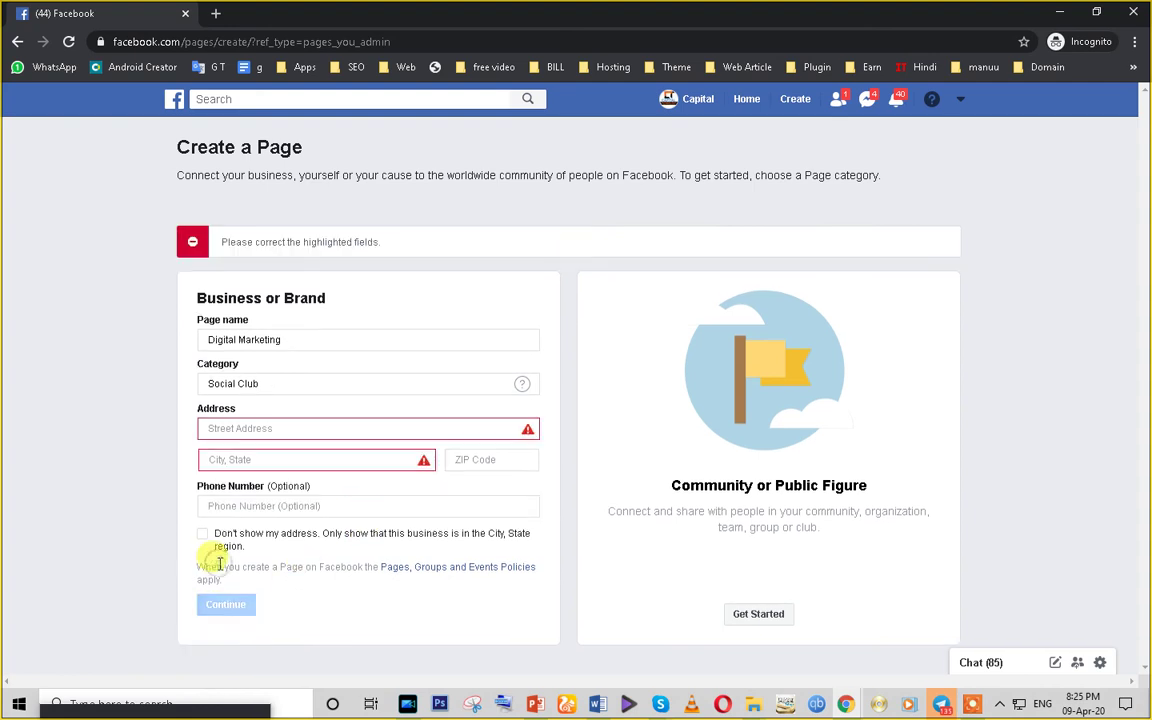
# - Fill in the business's street address and ZIP code with Newport News, Virginia as the city, leave the phone number empty, and continue
pyautogui.click(220, 428)
pyautogui.click(255, 262)
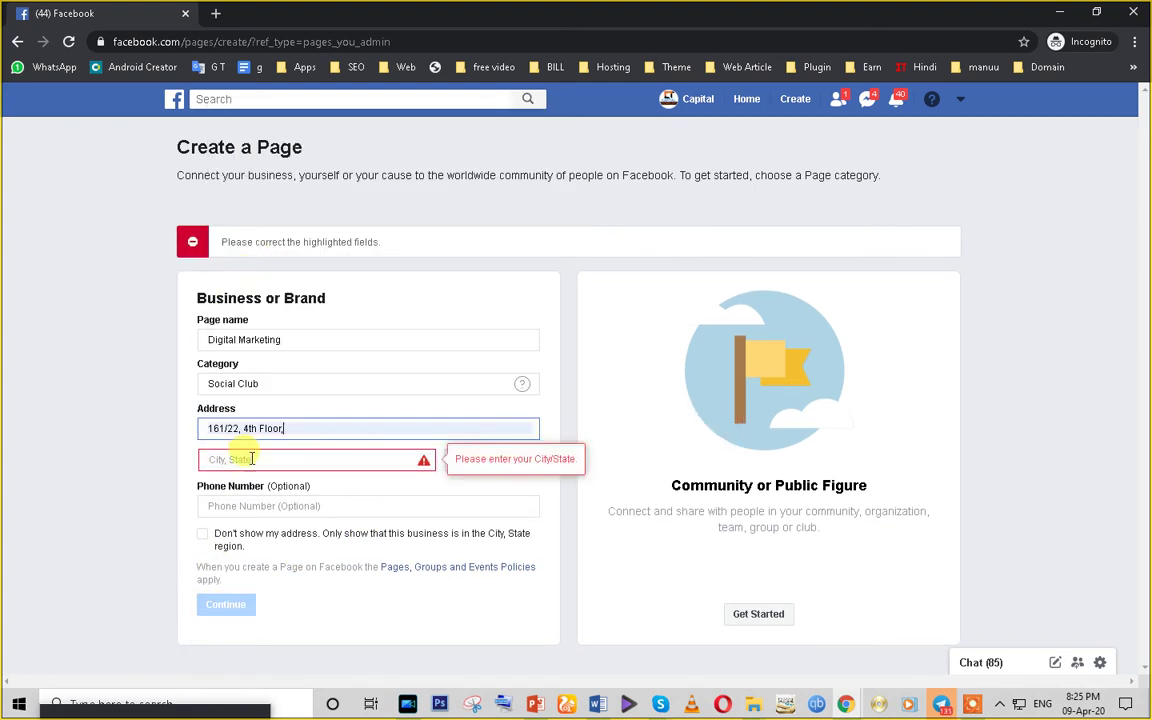
pyautogui.click(240, 459)
pyautogui.write('news')
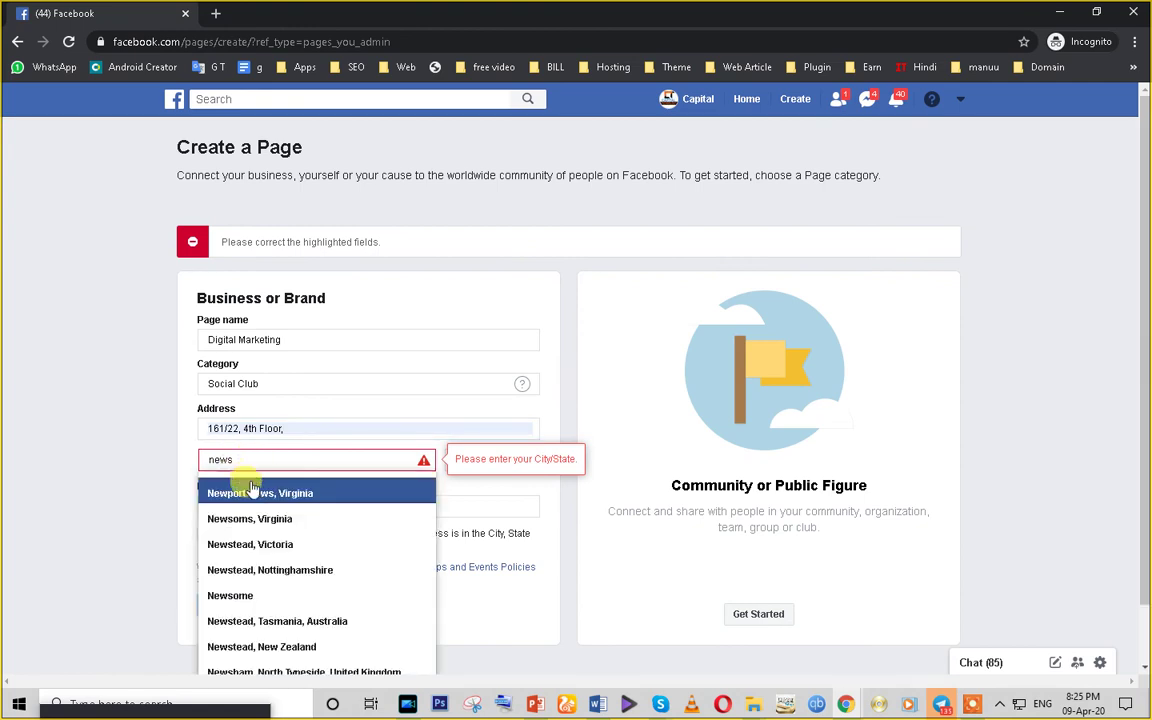
pyautogui.click(245, 487)
pyautogui.click(305, 463)
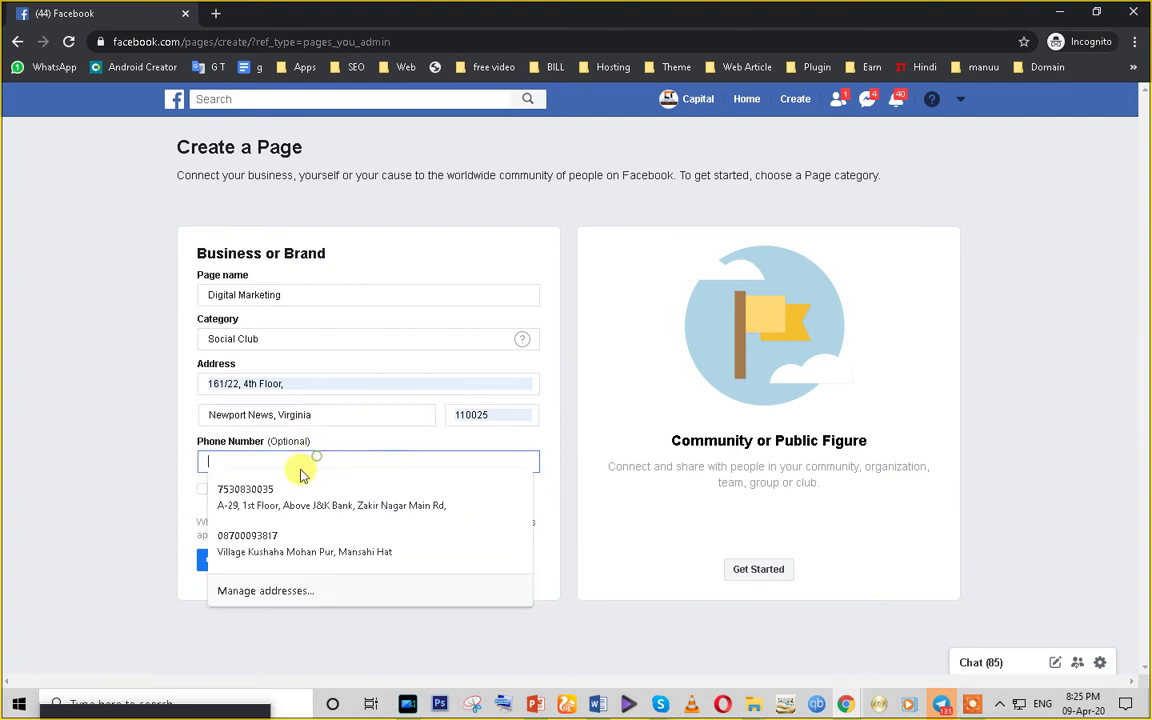
pyautogui.click(123, 484)
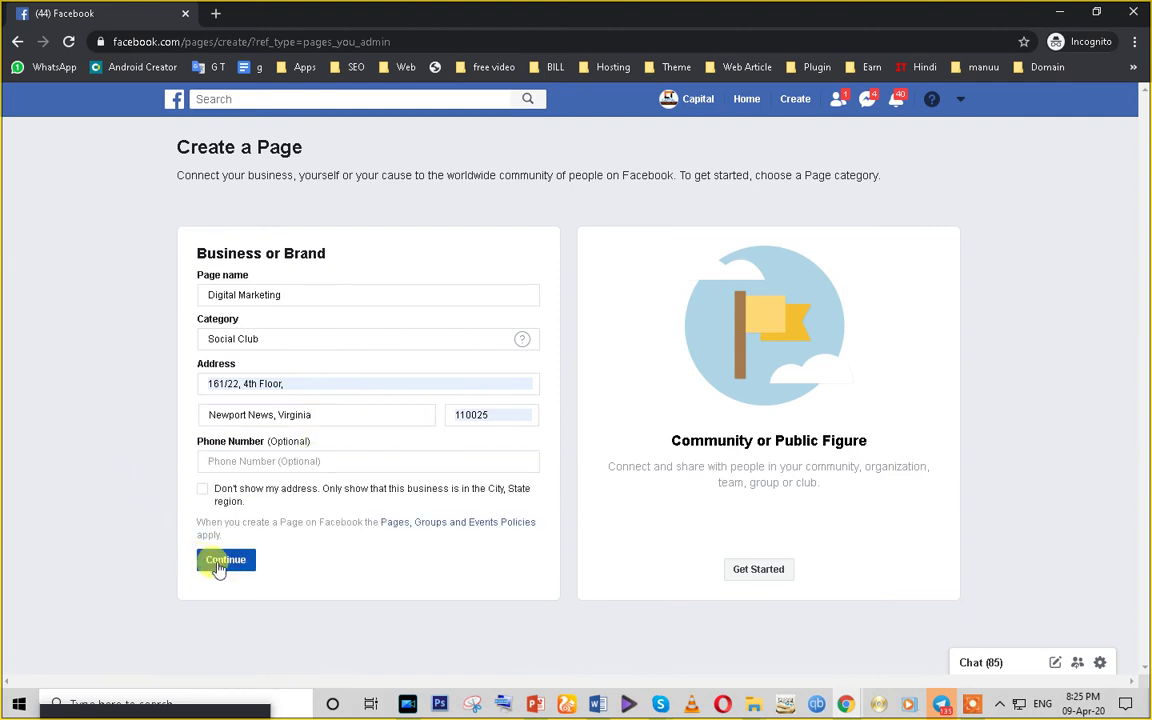
pyautogui.click(219, 569)
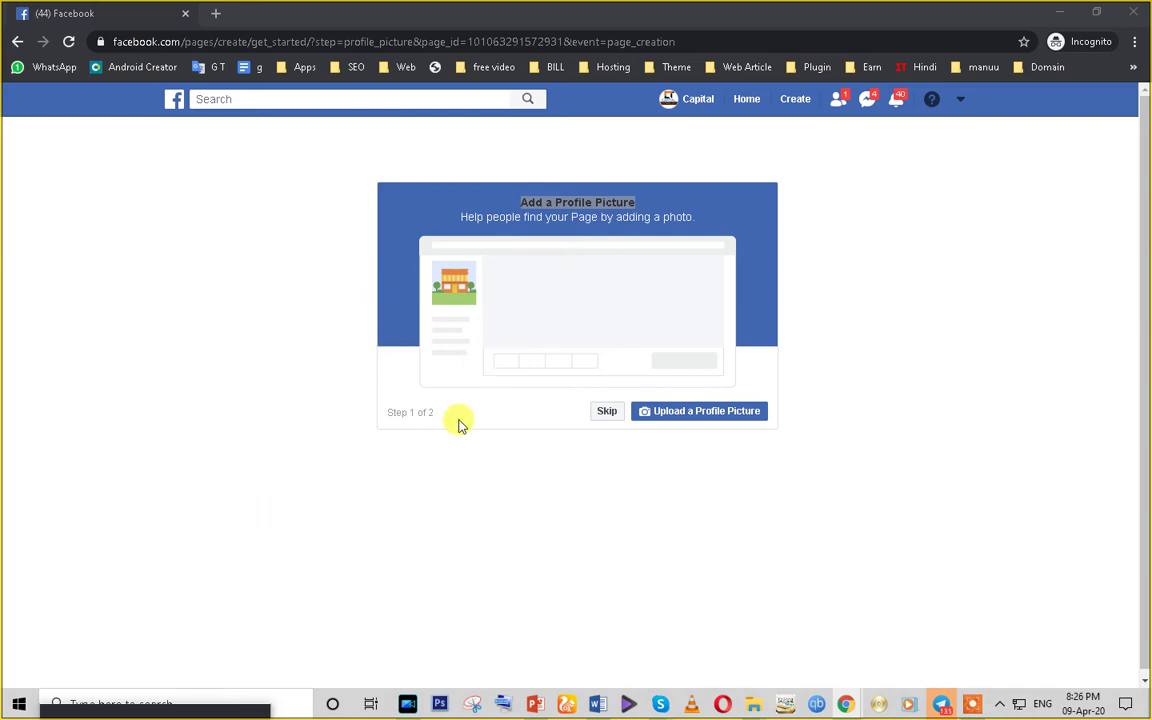
pyautogui.click(674, 420)
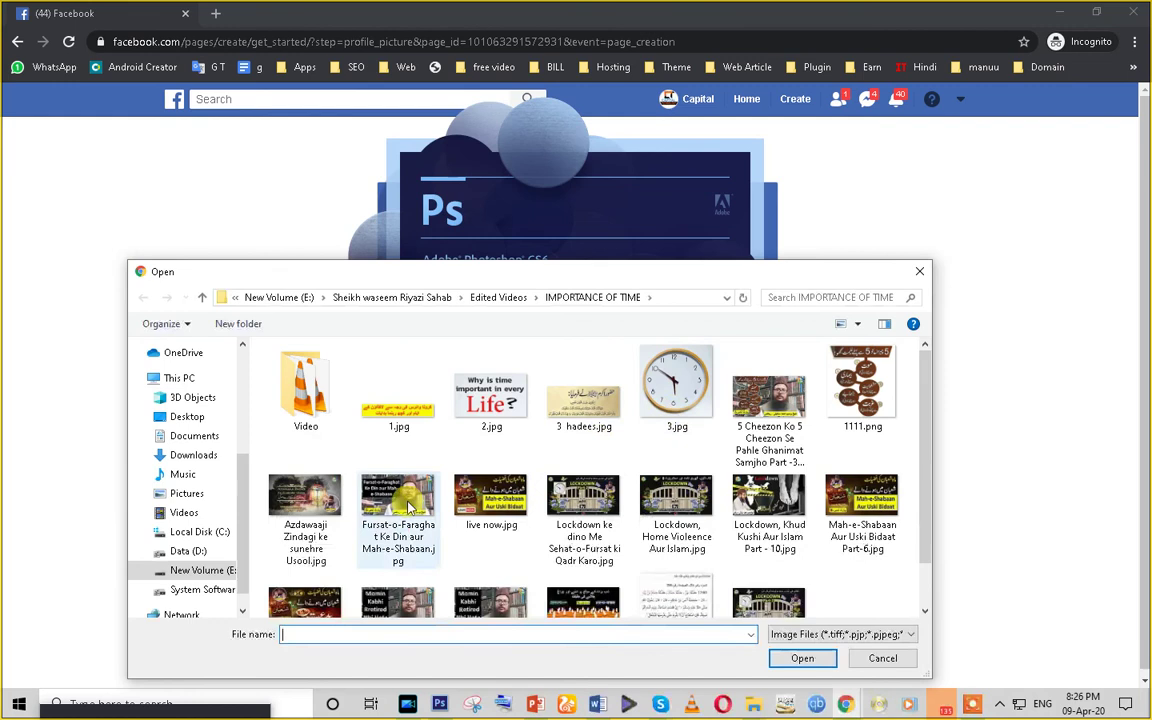
pyautogui.click(674, 400)
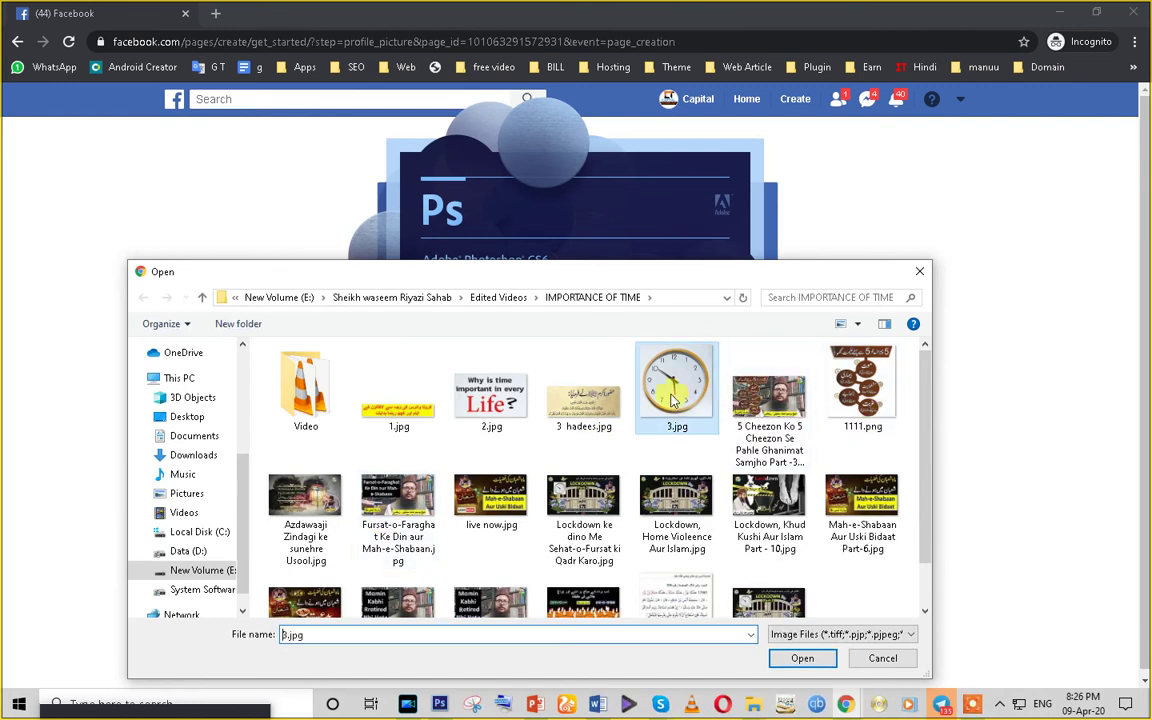
pyautogui.click(803, 660)
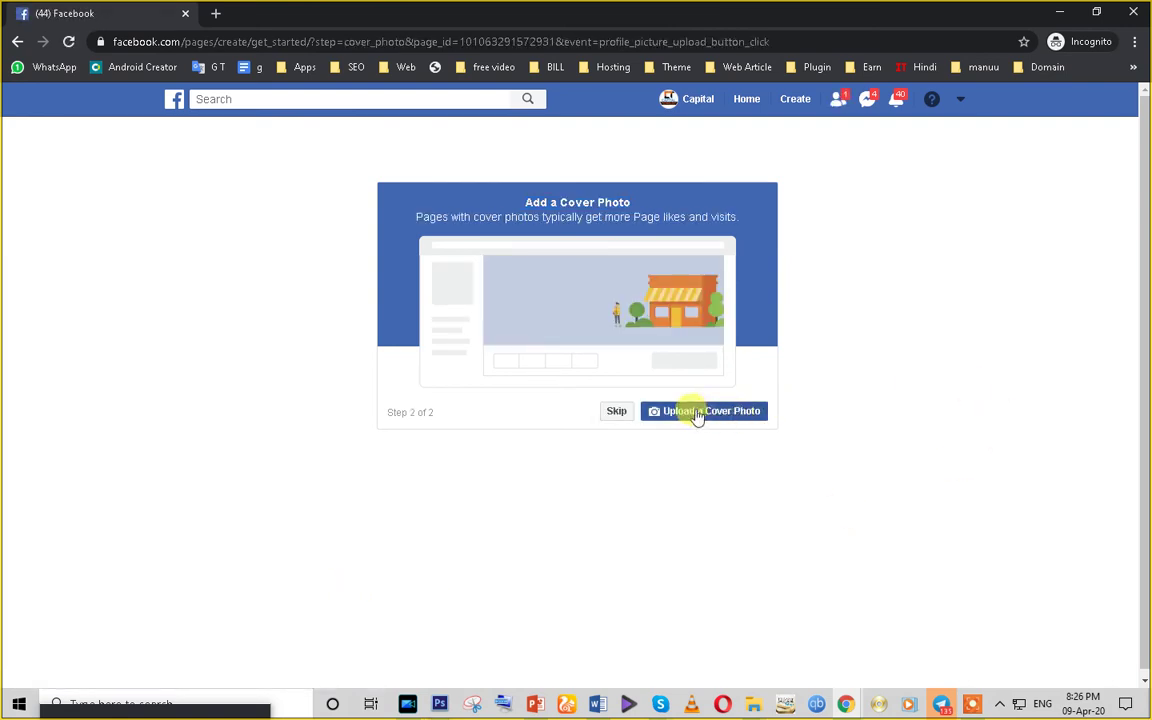
pyautogui.hotkey('alt', 'Tab')
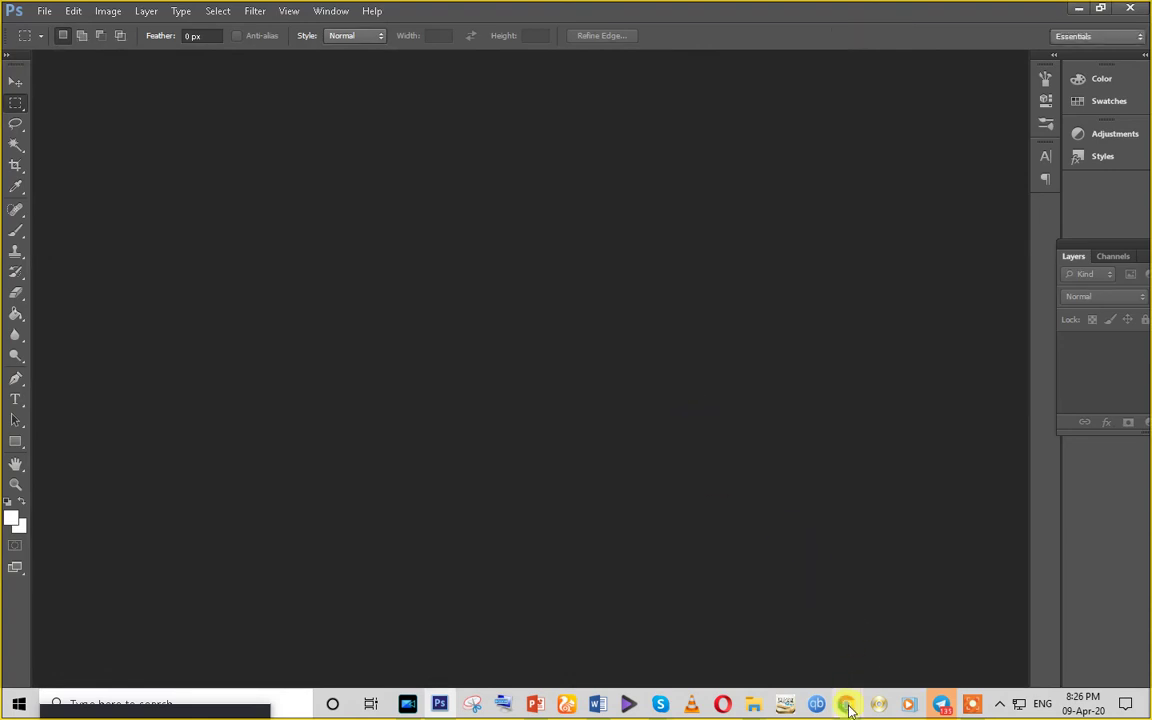
pyautogui.moveTo(847, 702)
pyautogui.click(916, 647)
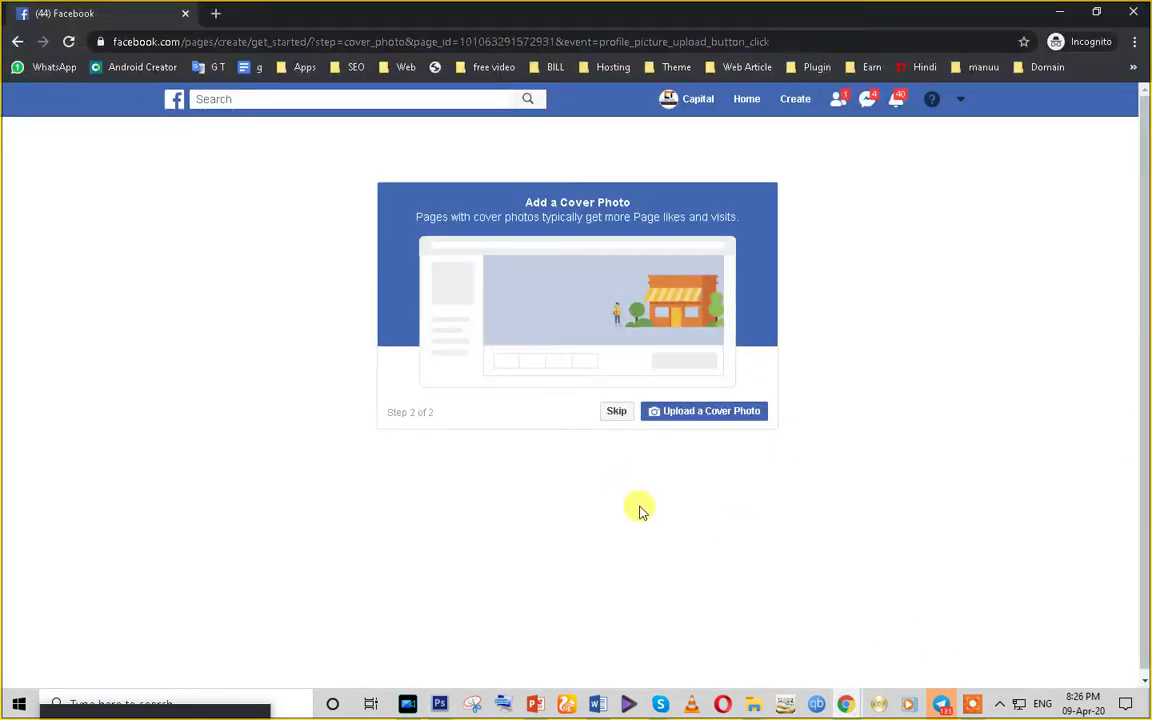
# - Upload 2.jpg from the IMPORTANCE OF TIME folder as the Page's cover photo
pyautogui.click(688, 421)
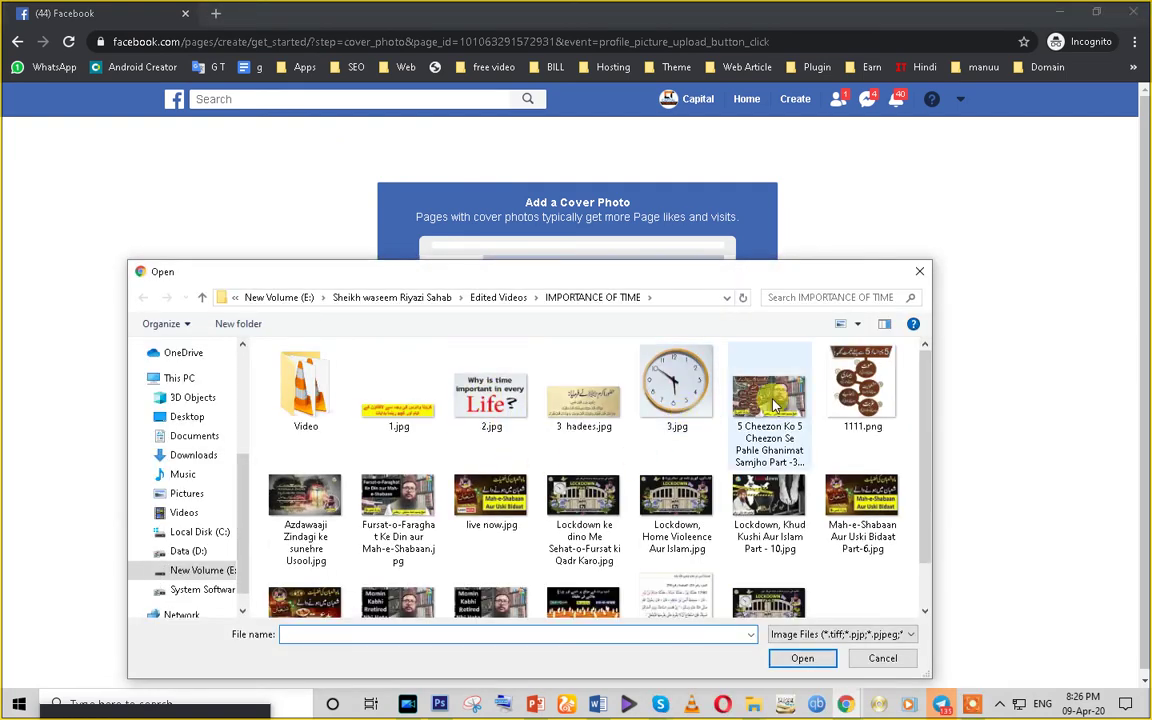
pyautogui.click(492, 413)
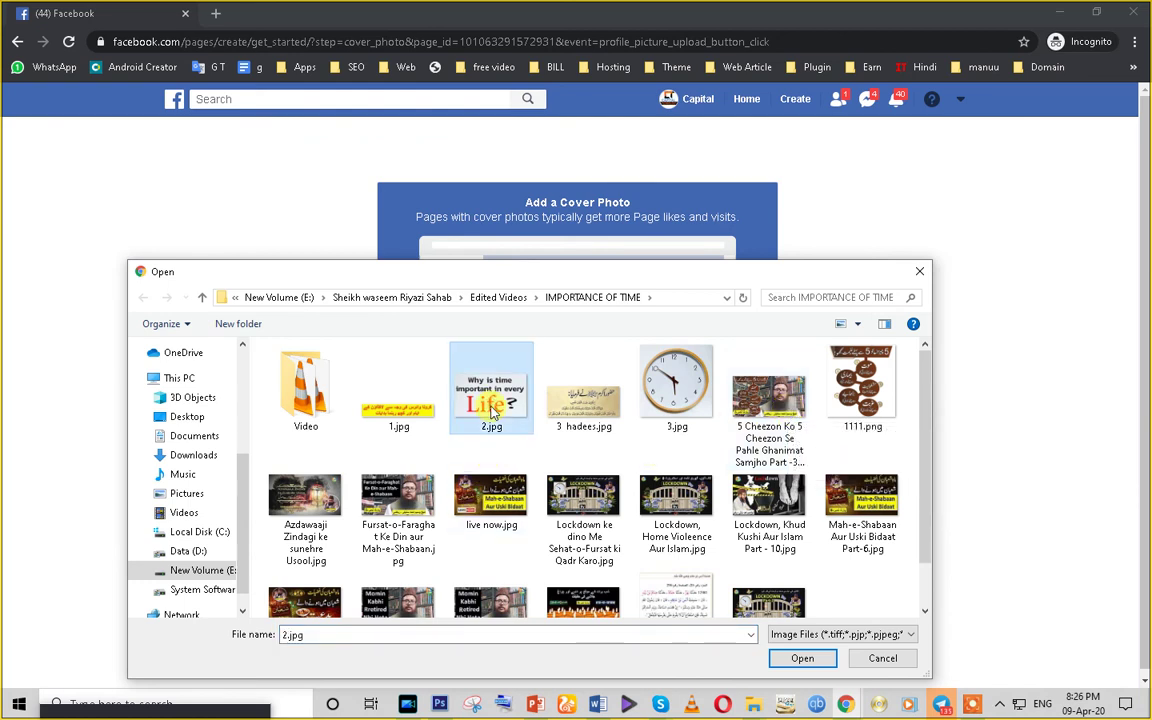
pyautogui.click(802, 657)
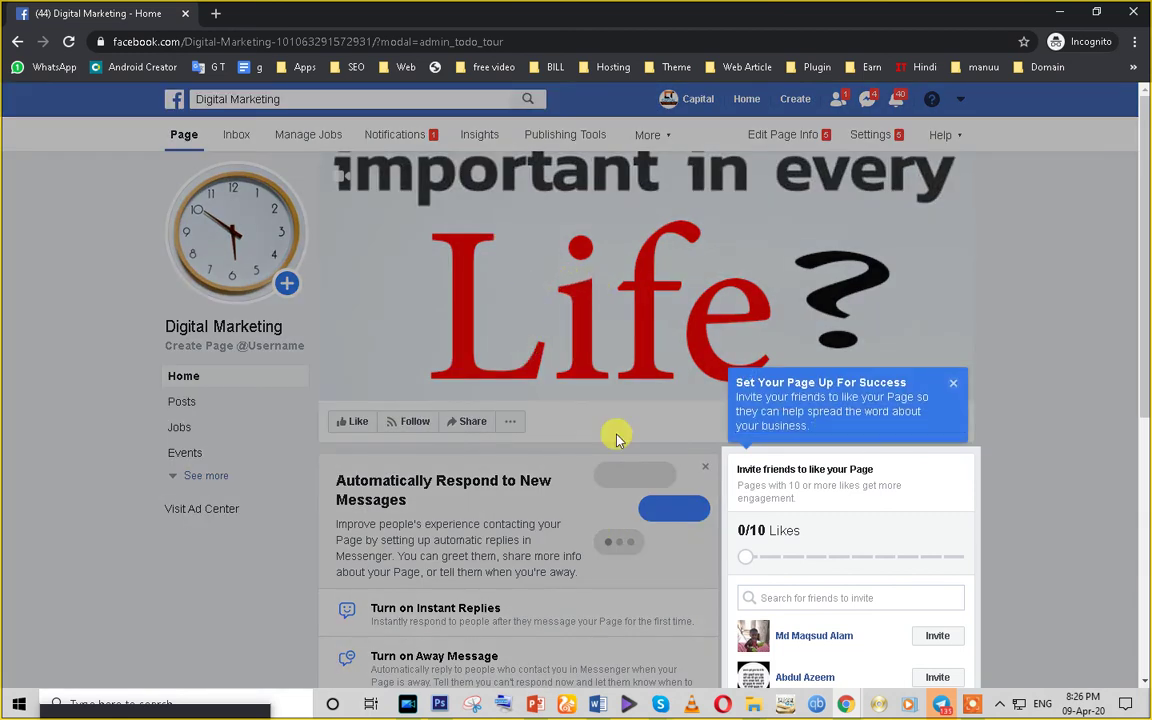
# - Dismiss the setup tip on the new Page and look over its content and the section for inviting friends
pyautogui.click(953, 382)
pyautogui.scroll(-2, 954, 381)
pyautogui.scroll(-3, 823, 548)
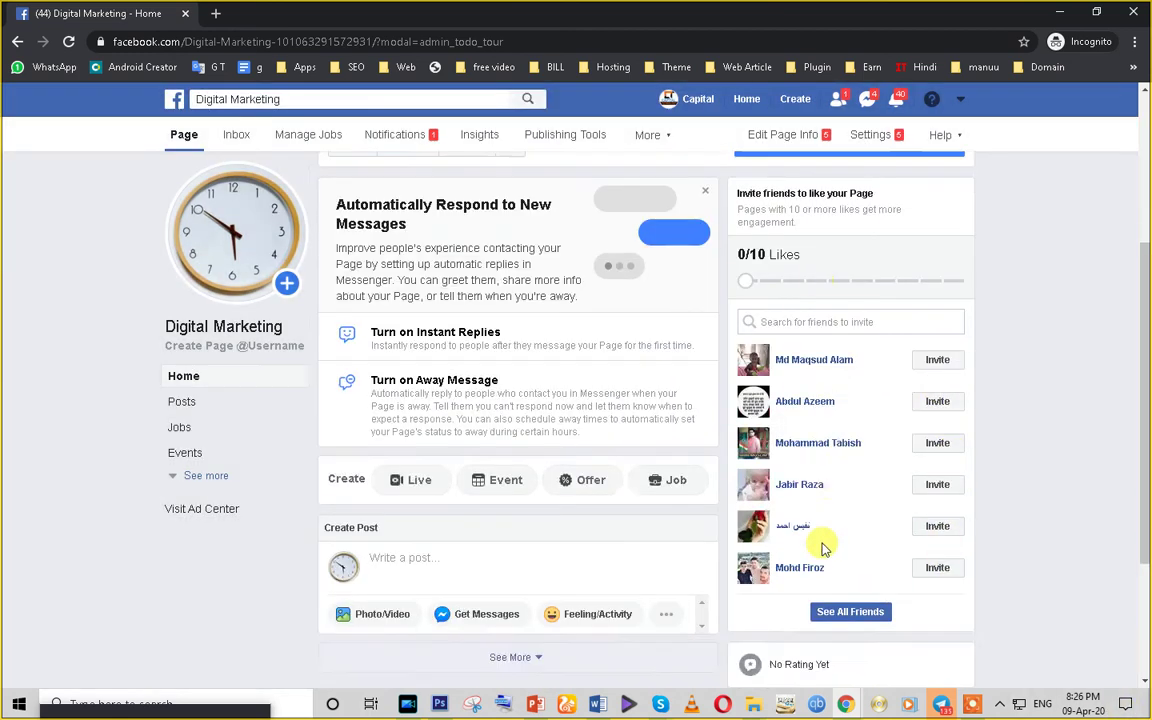
pyautogui.scroll(4, 760, 428)
pyautogui.scroll(1, 740, 460)
pyautogui.scroll(-2, 748, 485)
pyautogui.tripleClick(748, 370)
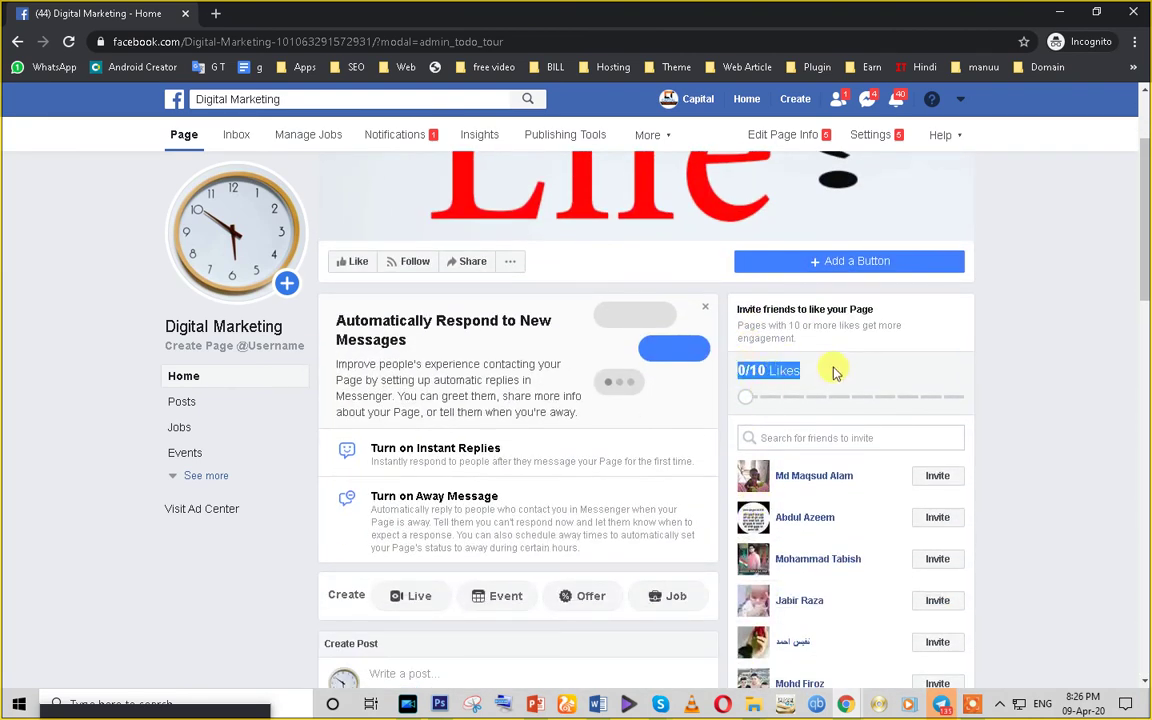
# - Open the creation of a Page username and try digitalmarketing as the username
pyautogui.click(250, 355)
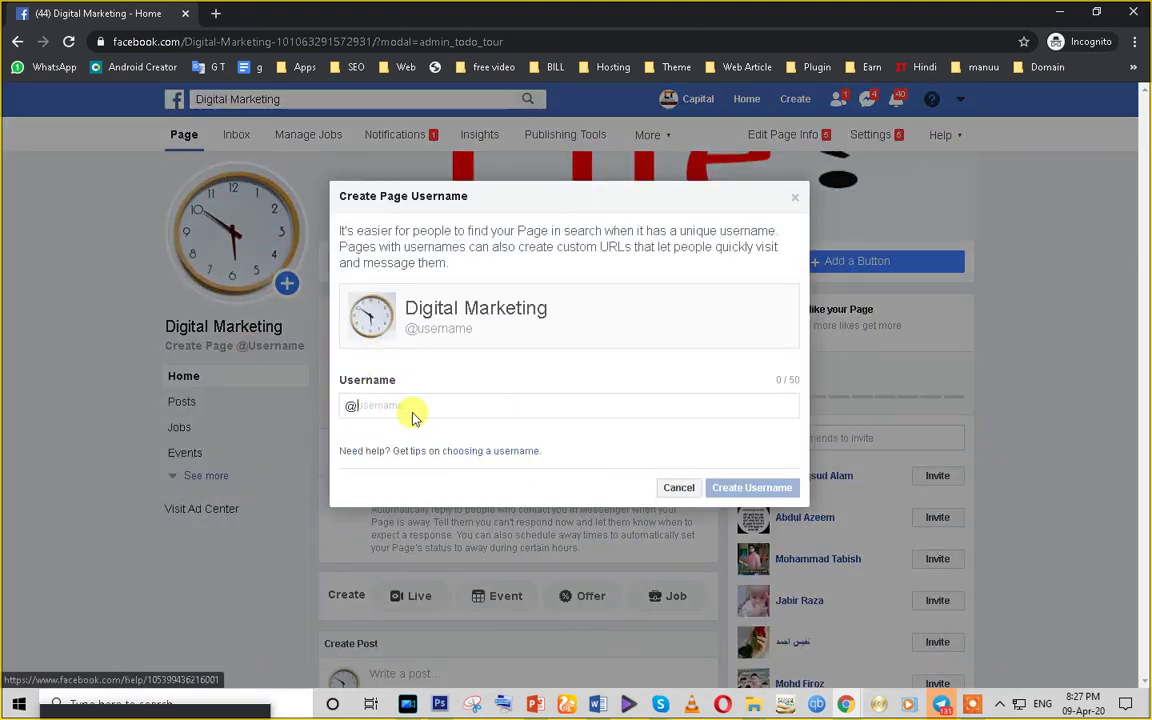
pyautogui.write('d')
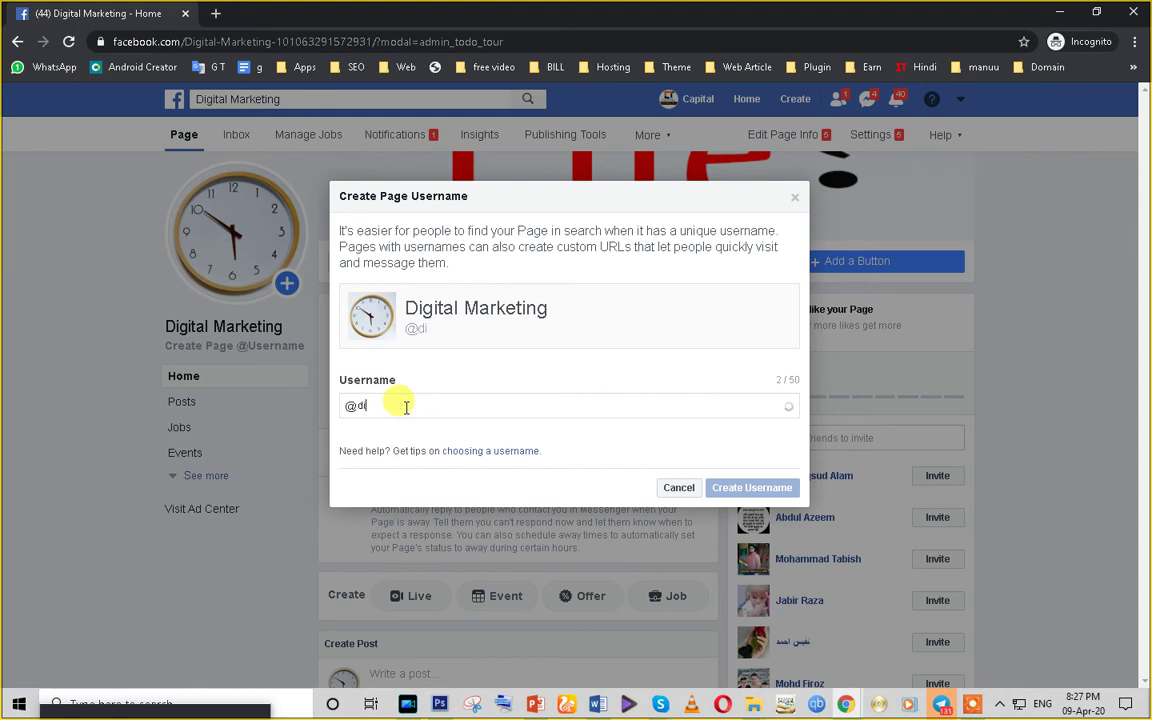
pyautogui.write('i')
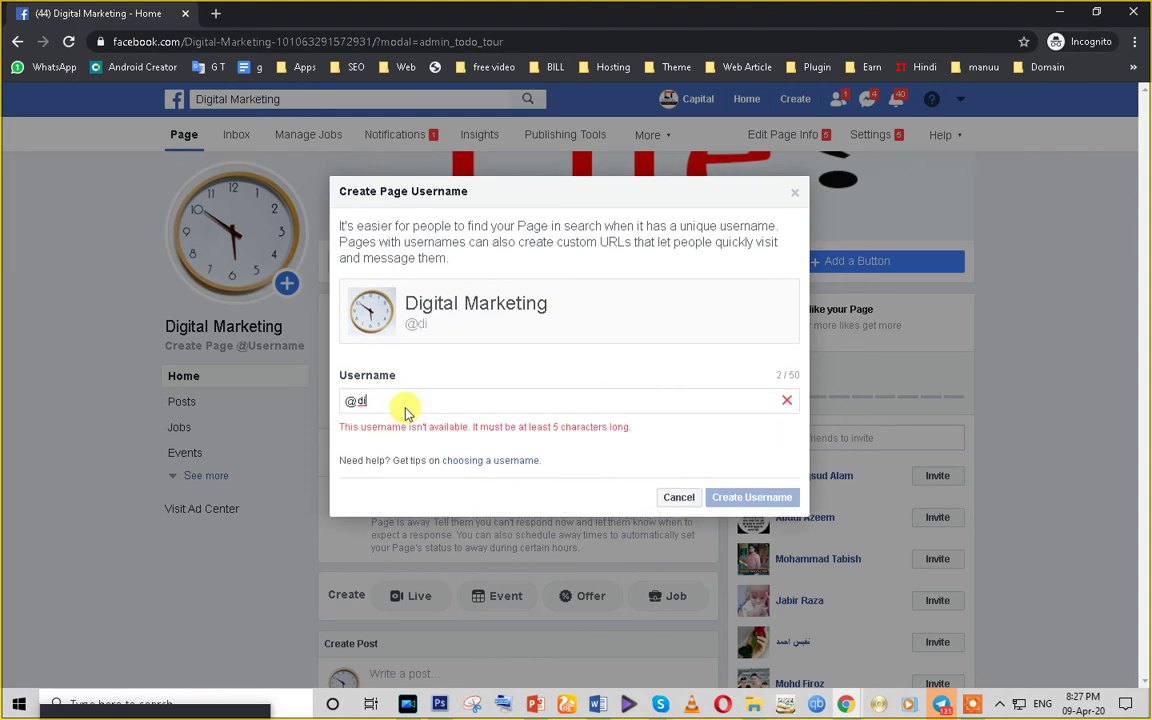
pyautogui.write('gita')
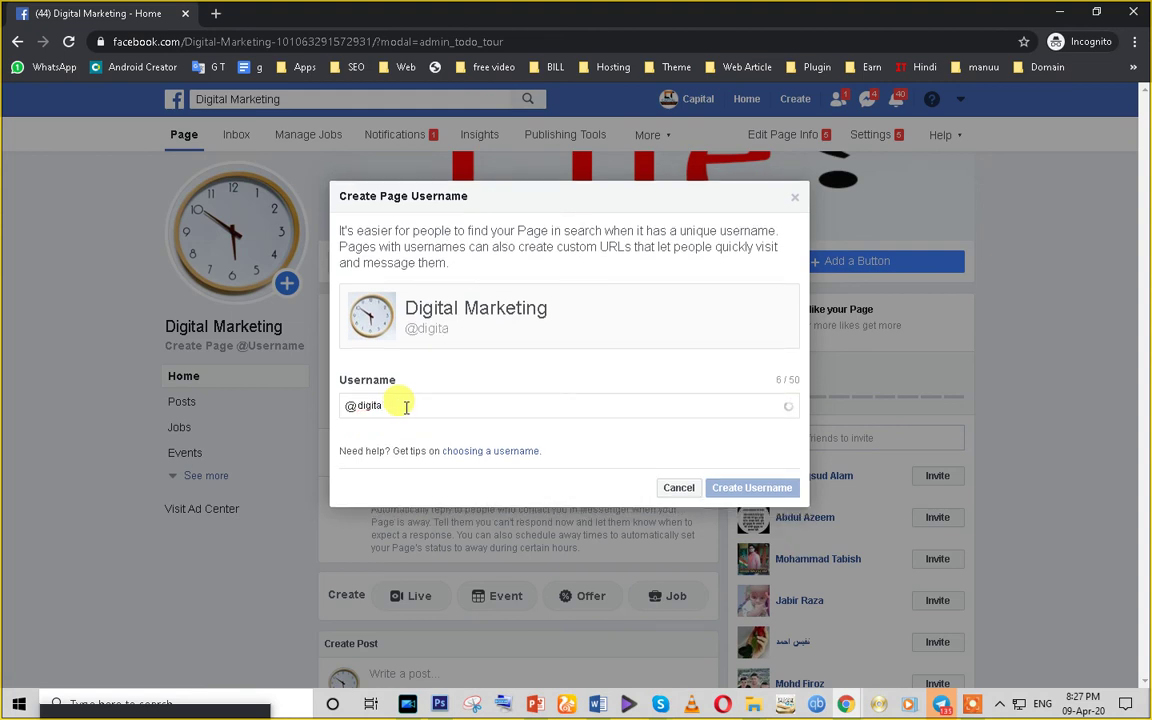
pyautogui.write('lmarketing')
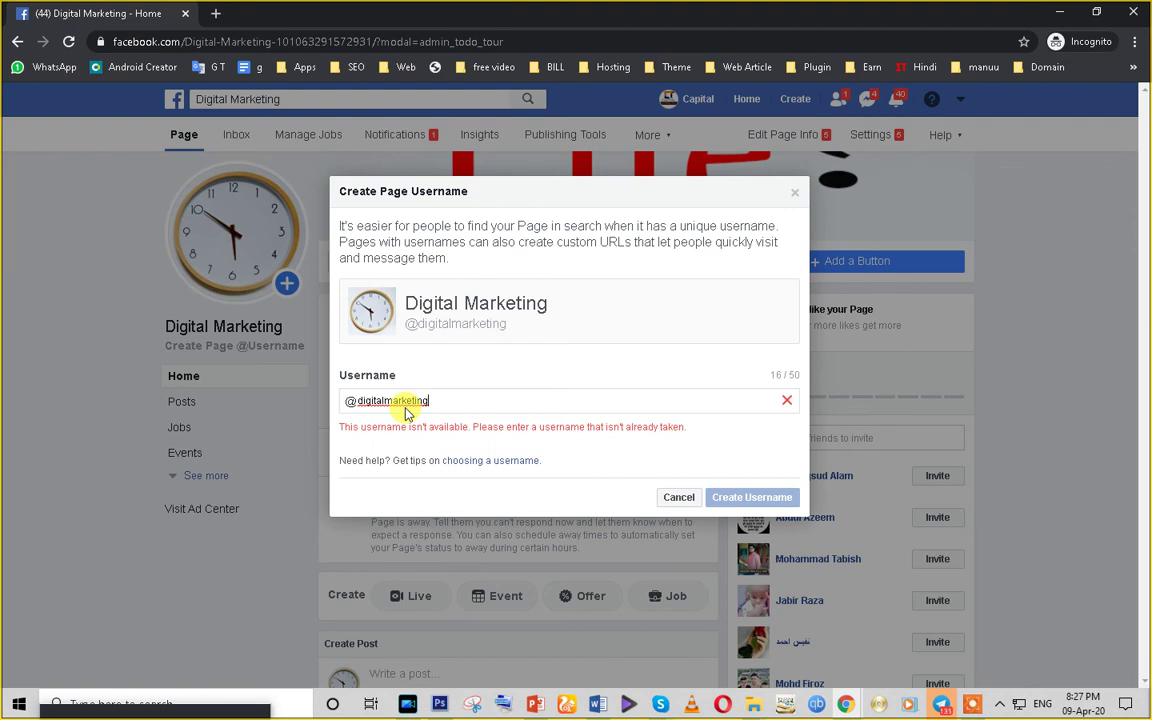
# - Try digitalmarketing.in and digitalmarketing.com as the Page username, then strip the ending back to digitalmarketing
pyautogui.write('.in')
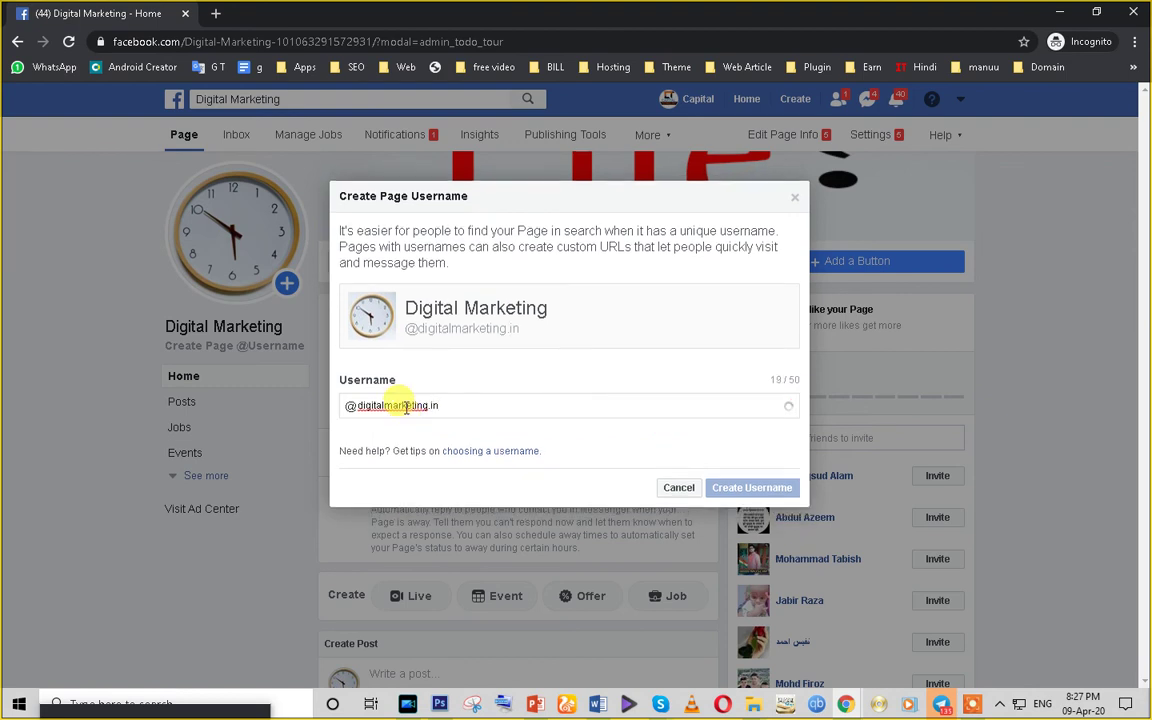
pyautogui.press('BackSpace')
pyautogui.press('BackSpace')
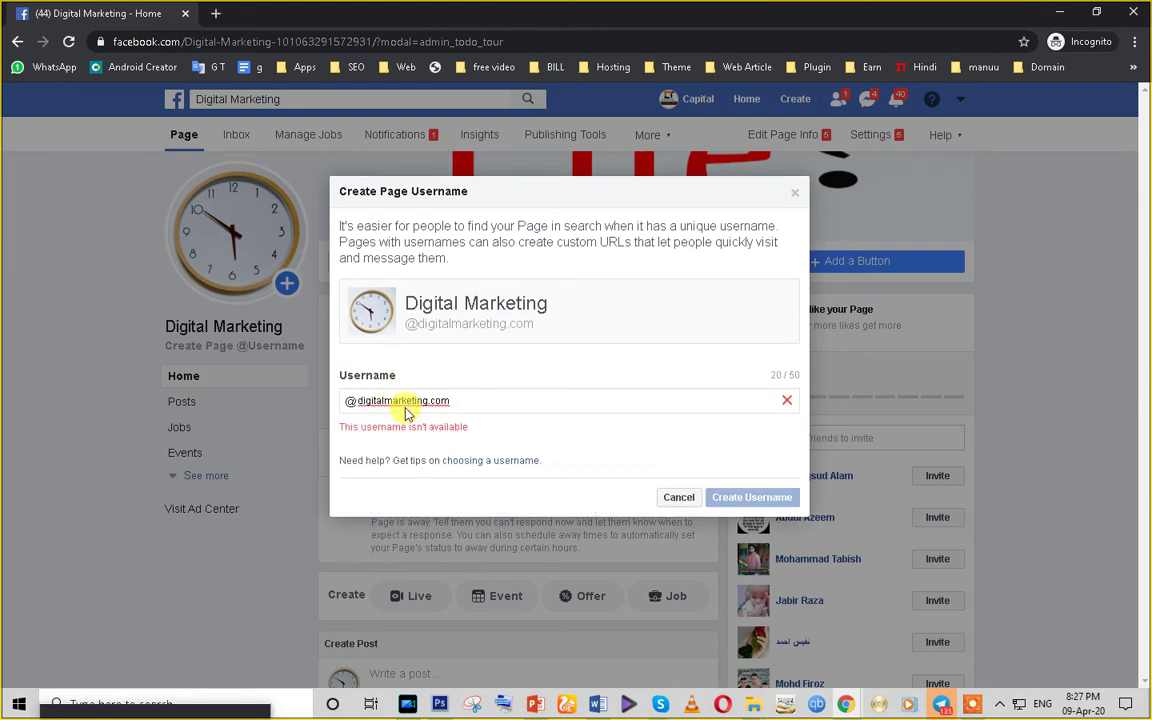
pyautogui.press('BackSpace')
pyautogui.press('BackSpace')
pyautogui.press('BackSpace')
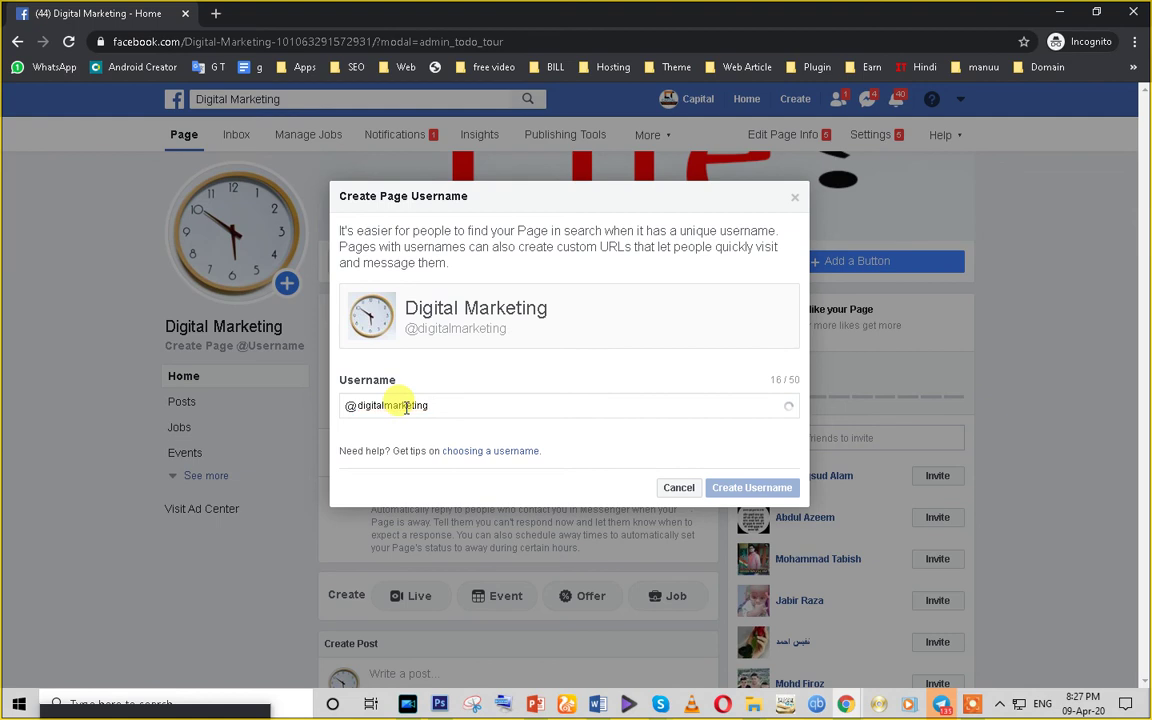
# - Try digitalmarketing_0 as the Page username
pyautogui.write('_)')
pyautogui.press('BackSpace')
pyautogui.write('0')
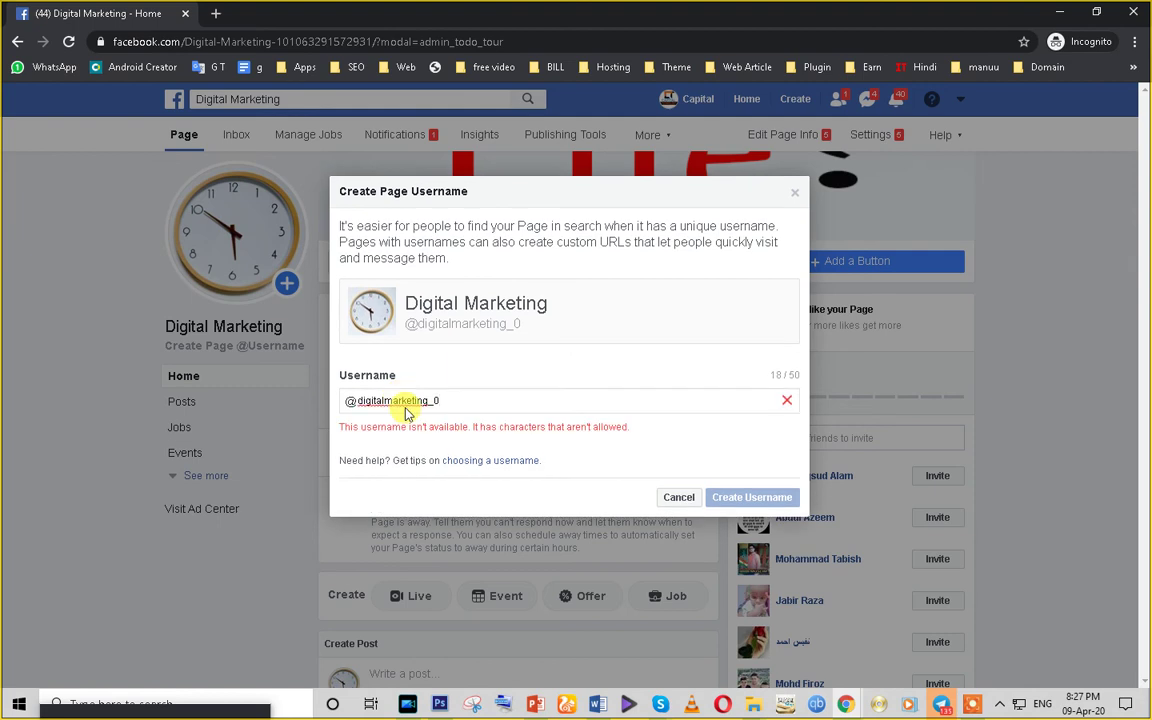
# - Shorten the username to digitalmarket and try it with an underscore and a surname appended
pyautogui.press('BackSpace')
pyautogui.press('BackSpace')
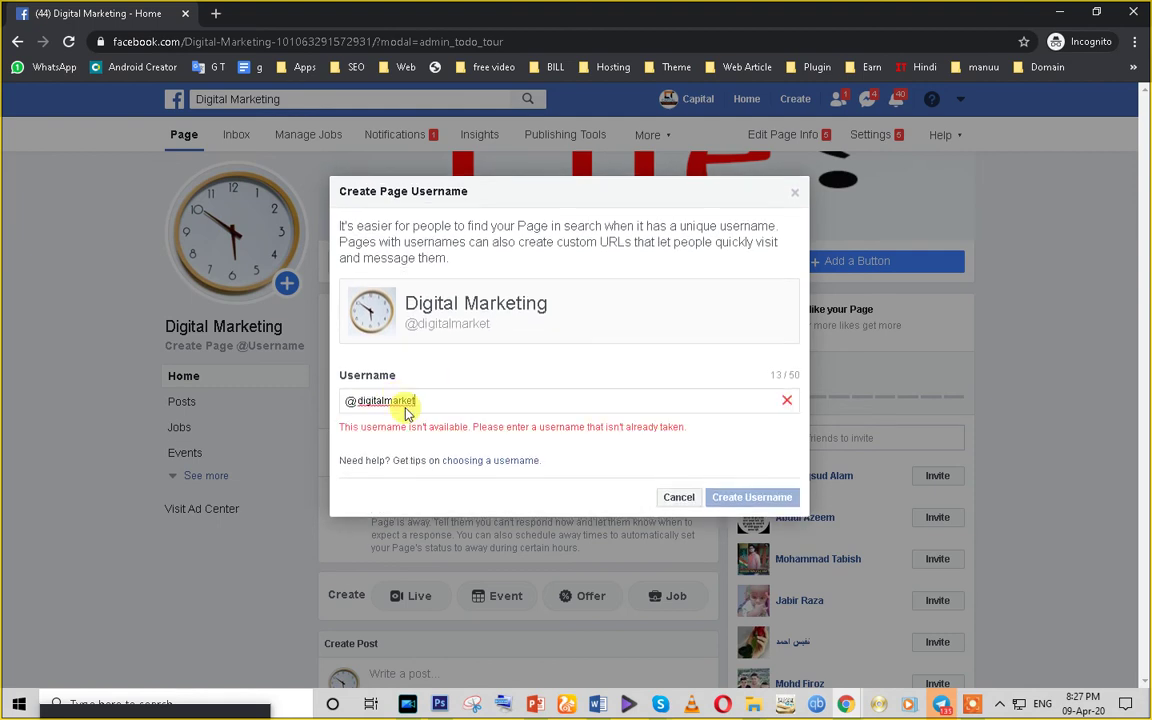
pyautogui.press('BackSpace')
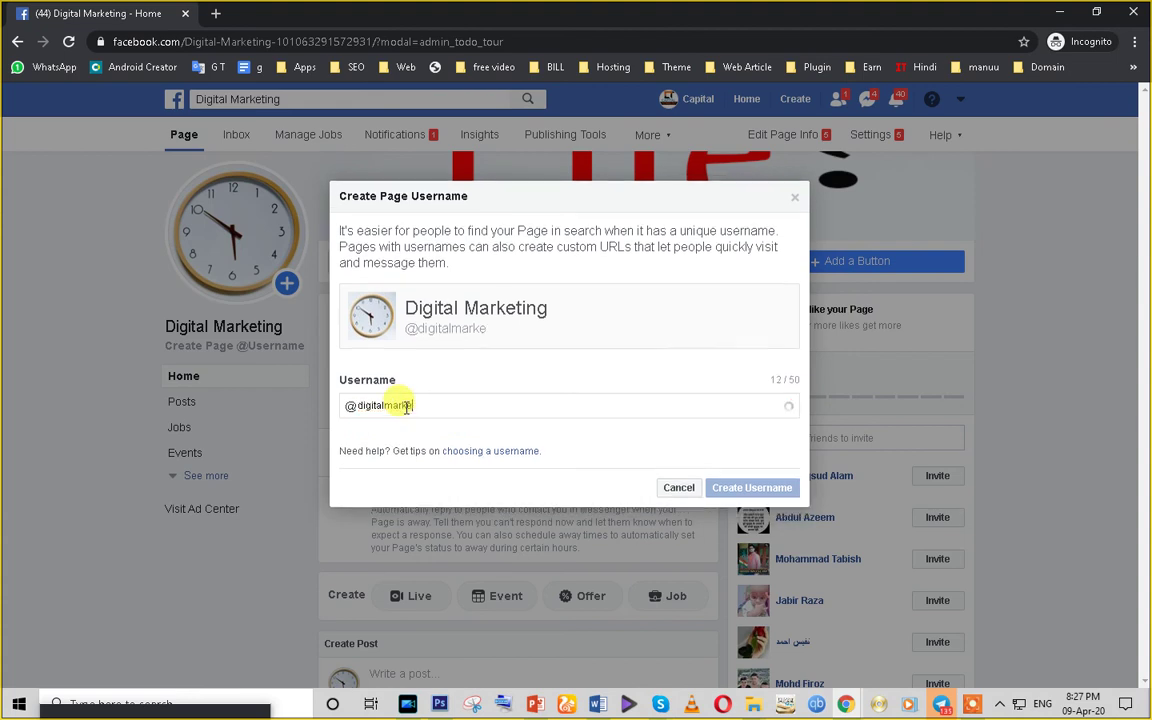
pyautogui.press('BackSpace')
pyautogui.write('et_alam')
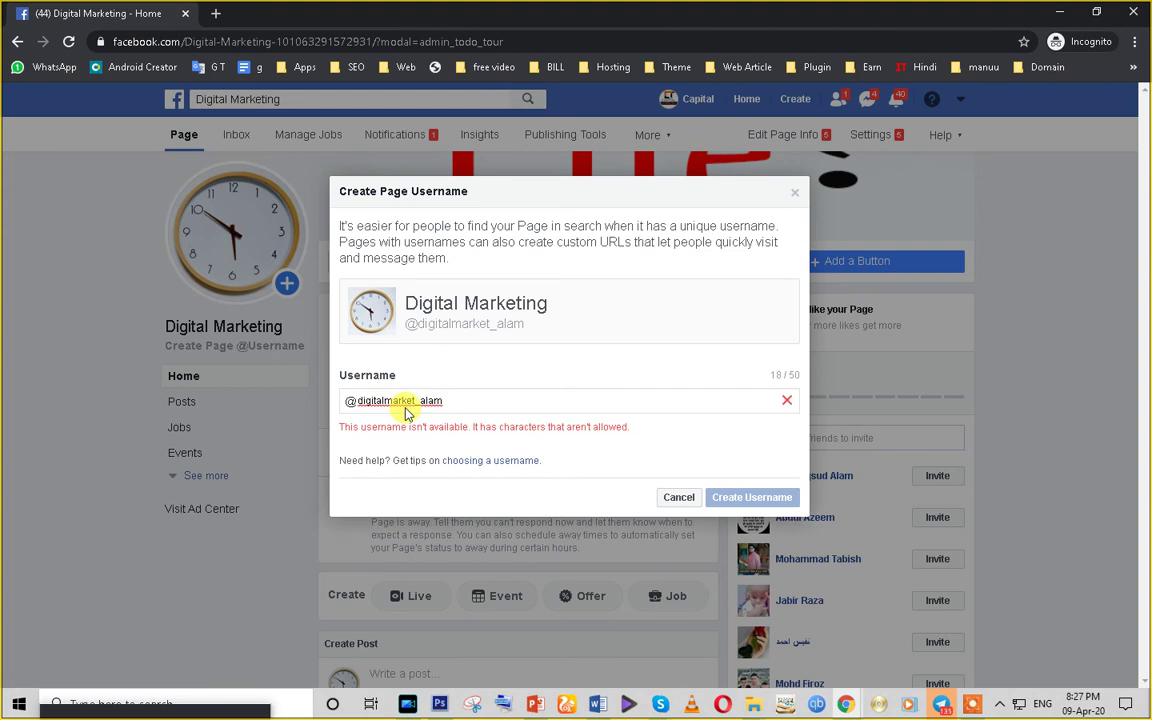
# - Replace the username entry with dmtmadjddfkj, create it for the Page, and close the confirmation message after reading it
pyautogui.write('d')
pyautogui.press('BackSpace')
pyautogui.press('BackSpace')
pyautogui.press('BackSpace')
pyautogui.press('BackSpace')
pyautogui.press('BackSpace')
pyautogui.press('BackSpace')
pyautogui.press('BackSpace')
pyautogui.press('BackSpace')
pyautogui.press('BackSpace')
pyautogui.press('BackSpace')
pyautogui.press('BackSpace')
pyautogui.press('BackSpace')
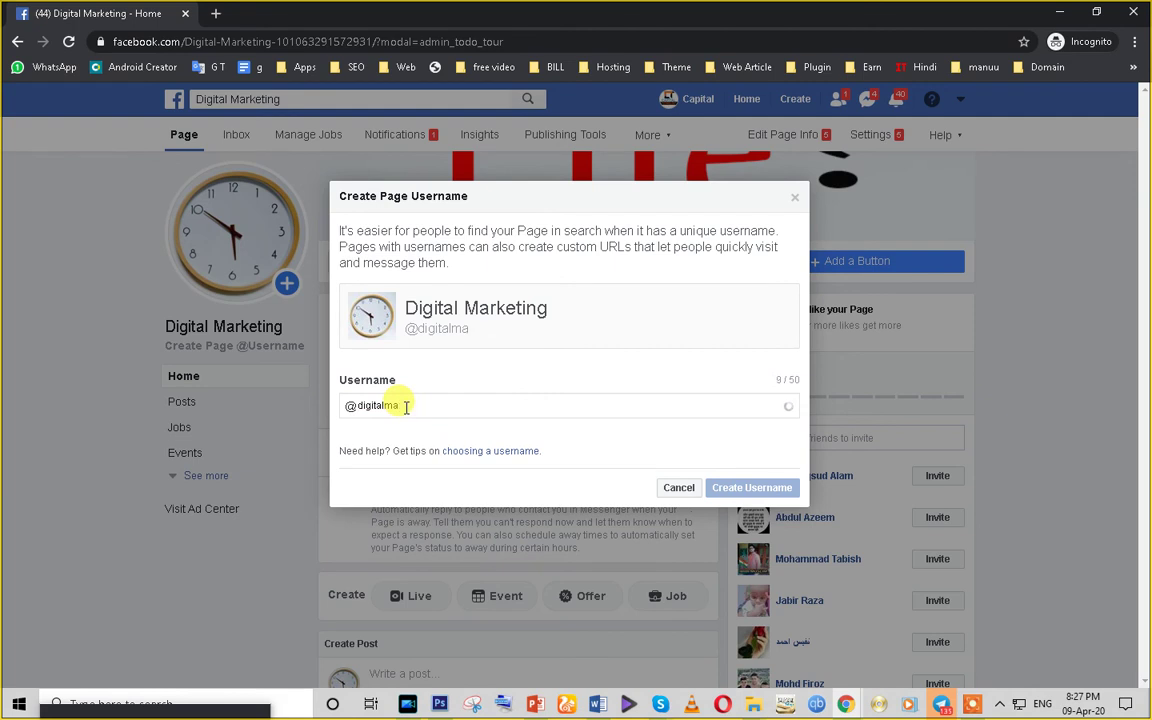
pyautogui.press('BackSpace')
pyautogui.press('BackSpace')
pyautogui.write('dm')
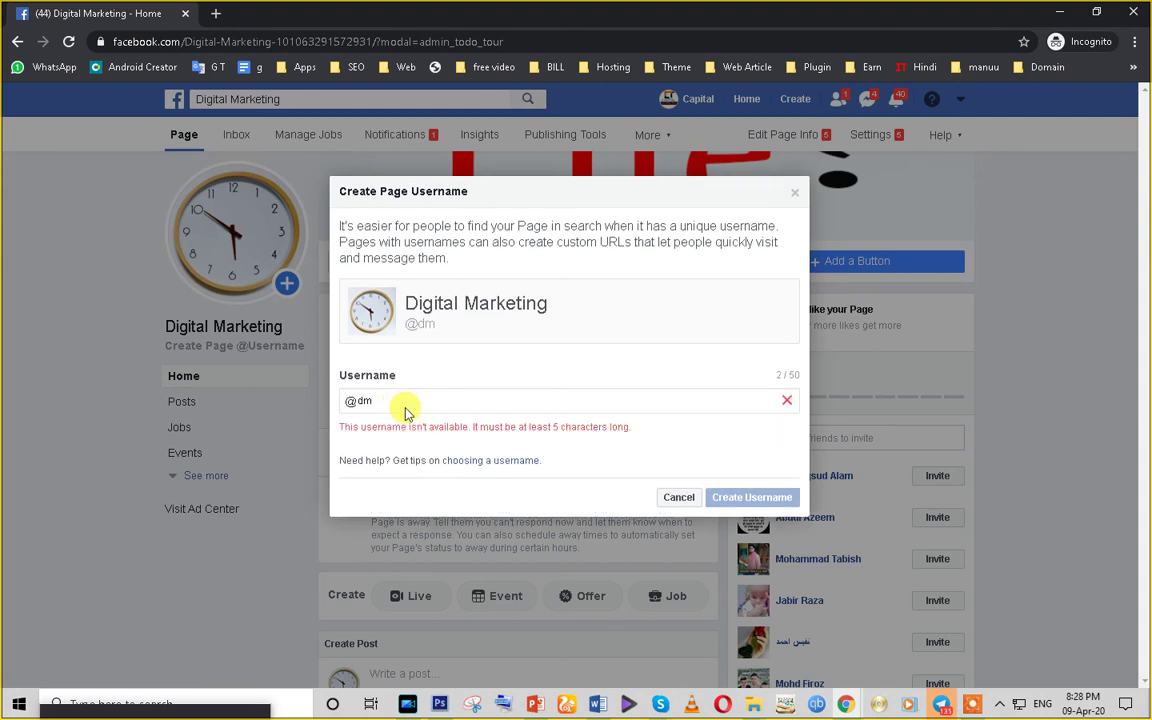
pyautogui.write('tmadjddfkj')
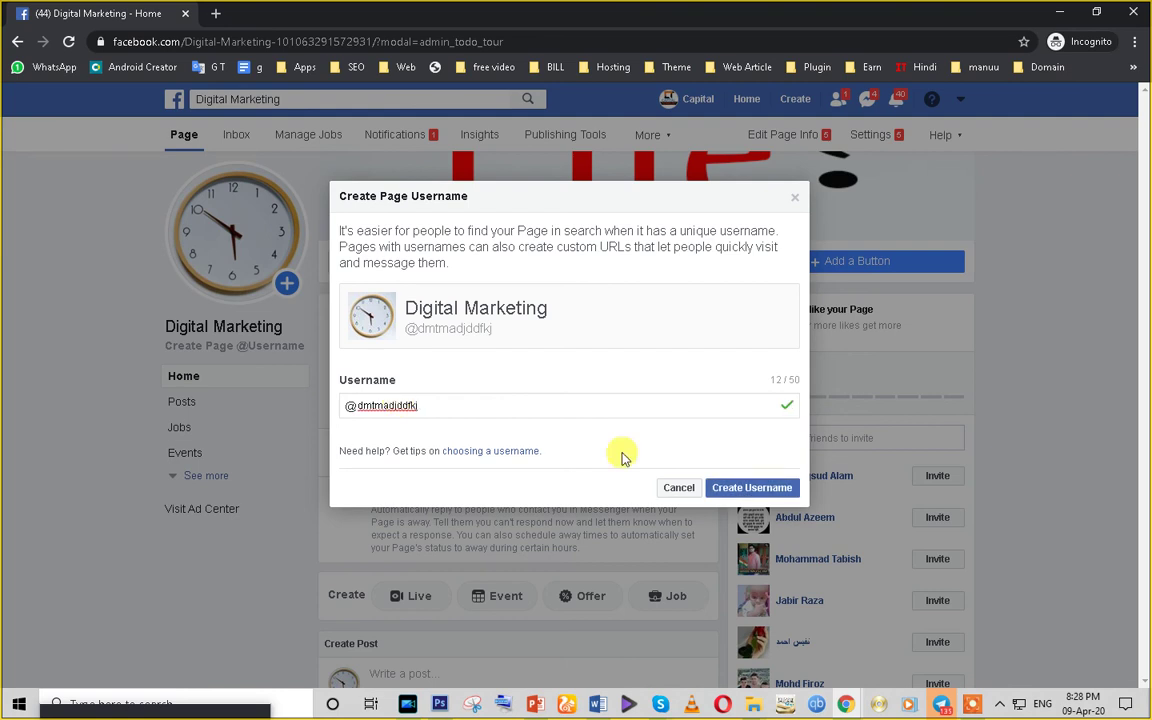
pyautogui.click(756, 487)
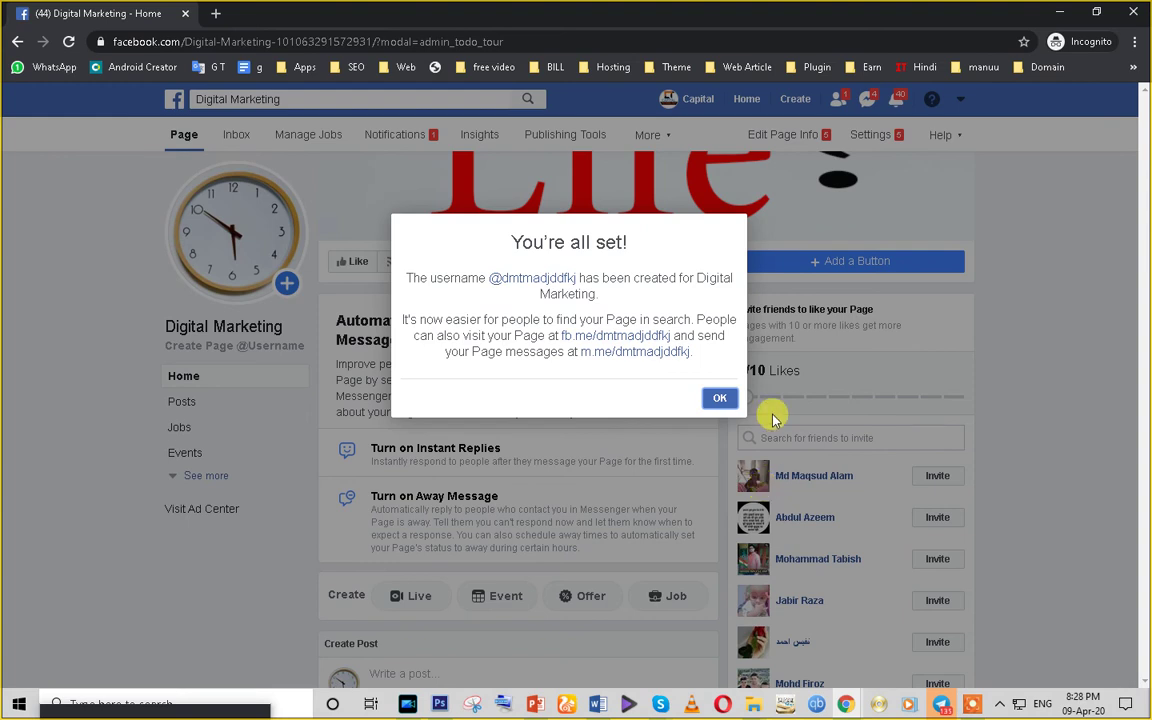
pyautogui.moveTo(404, 274); pyautogui.dragTo(653, 296)
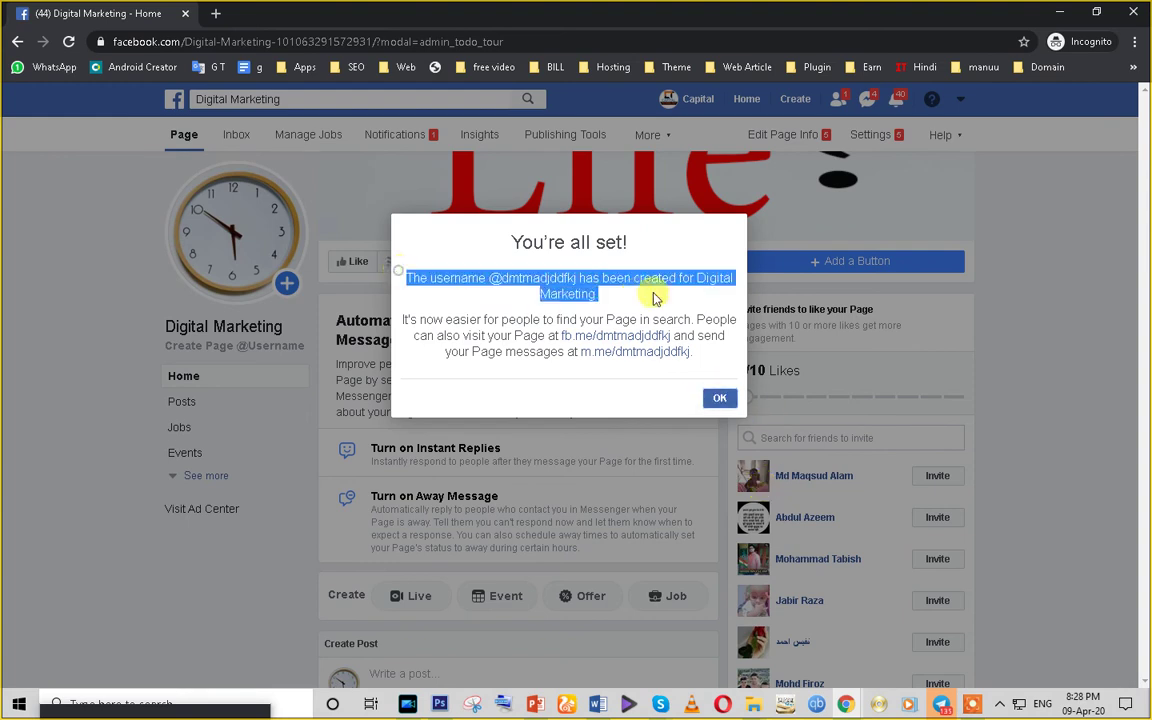
pyautogui.click(715, 399)
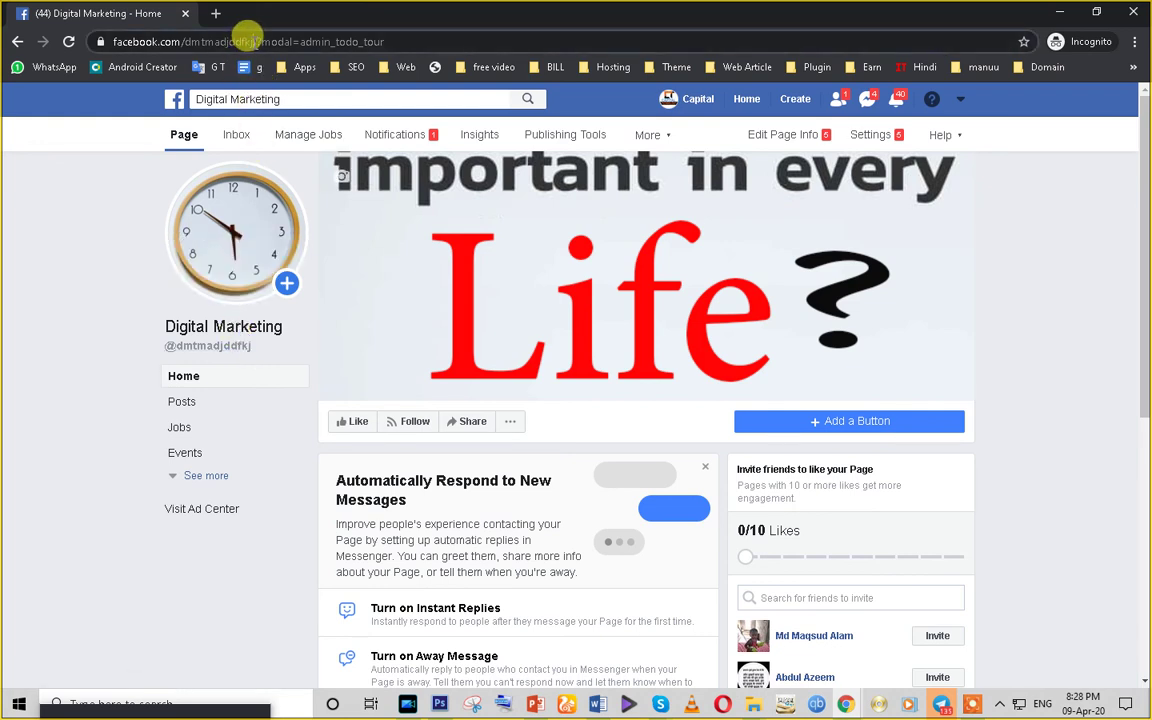
# - Open the Page's new username-based address in a new browser tab and check the username under the Page name
pyautogui.moveTo(248, 41); pyautogui.dragTo(76, 55)
pyautogui.hotkey('ctrl', 'c')
pyautogui.click(215, 13)
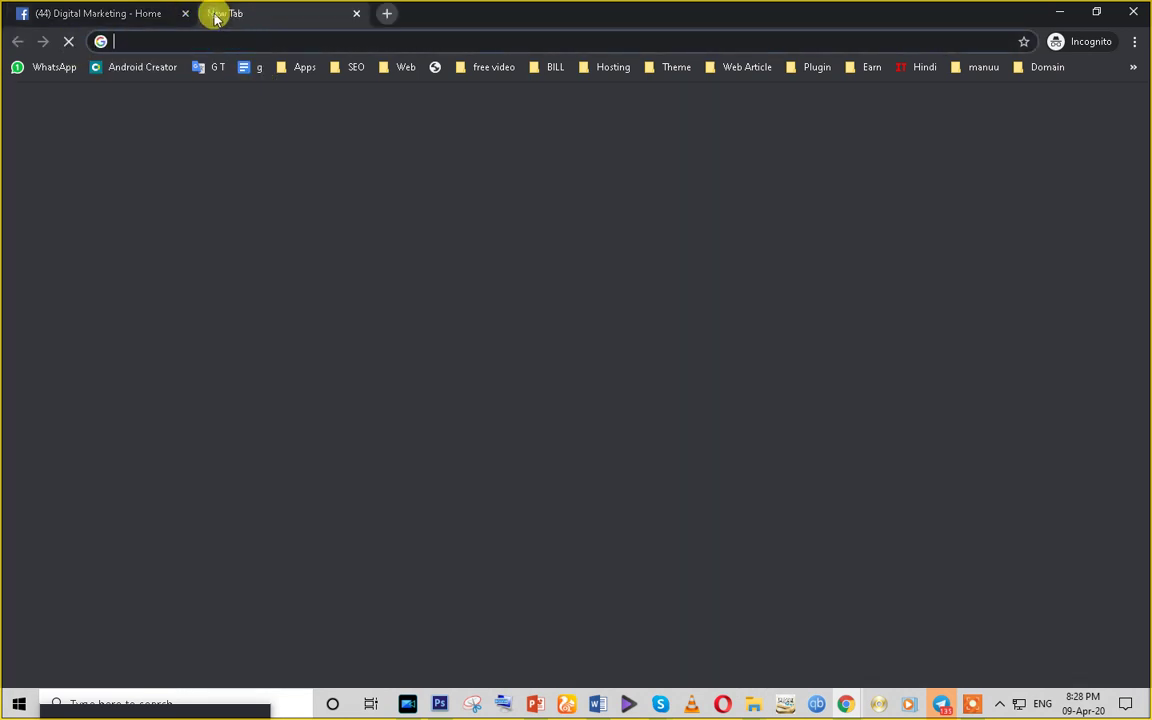
pyautogui.hotkey('ctrl', 'v')
pyautogui.press('Return')
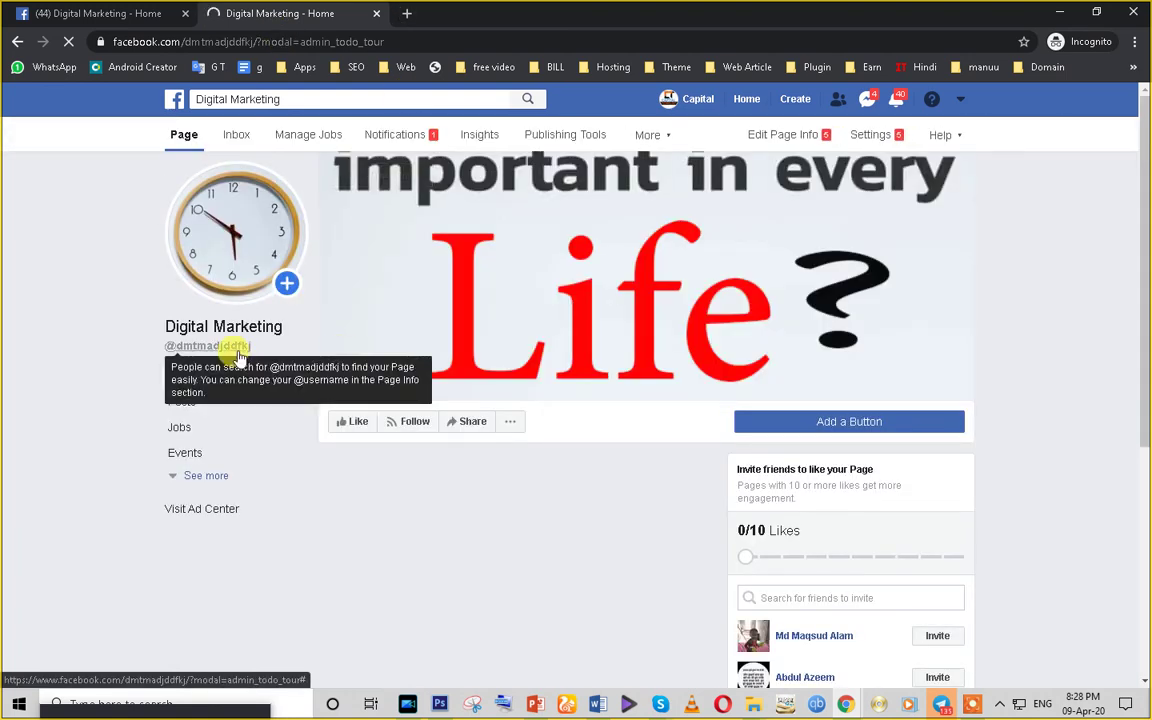
pyautogui.moveTo(160, 332); pyautogui.dragTo(134, 347)
pyautogui.click(45, 327)
pyautogui.moveTo(240, 348)
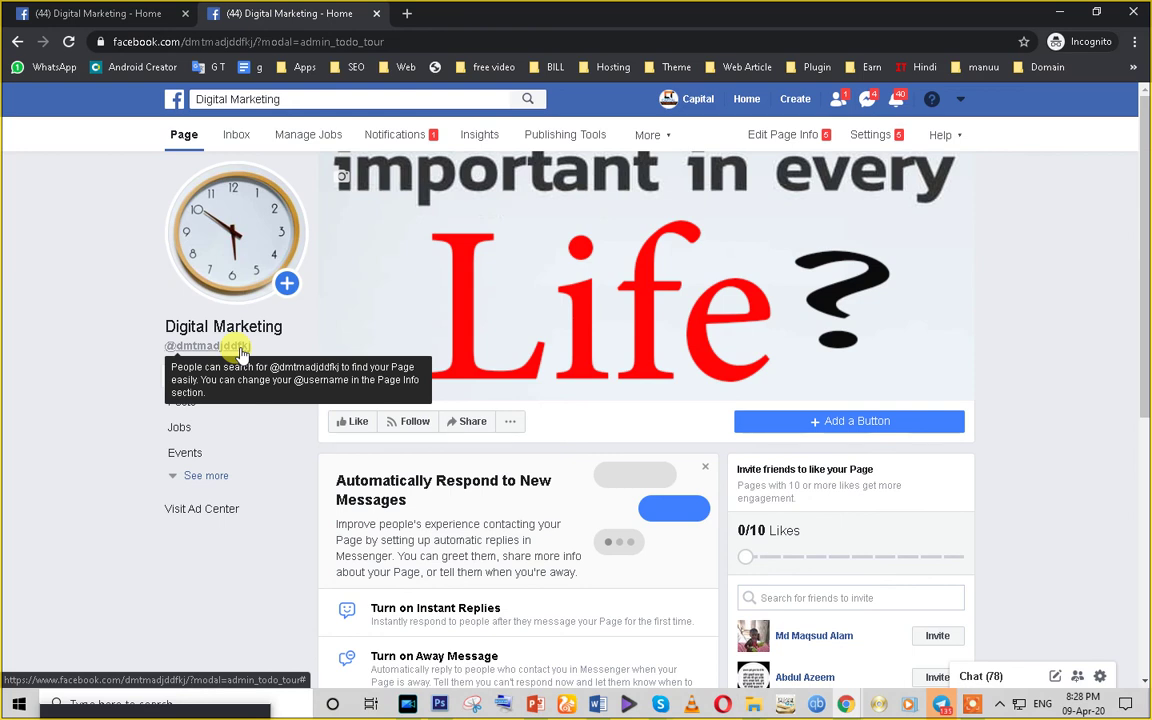
# - Look over the Page's sections, including automatic replies, post creation, upcoming events, friend invitations and the cover photo post
pyautogui.scroll(-2, 237, 347)
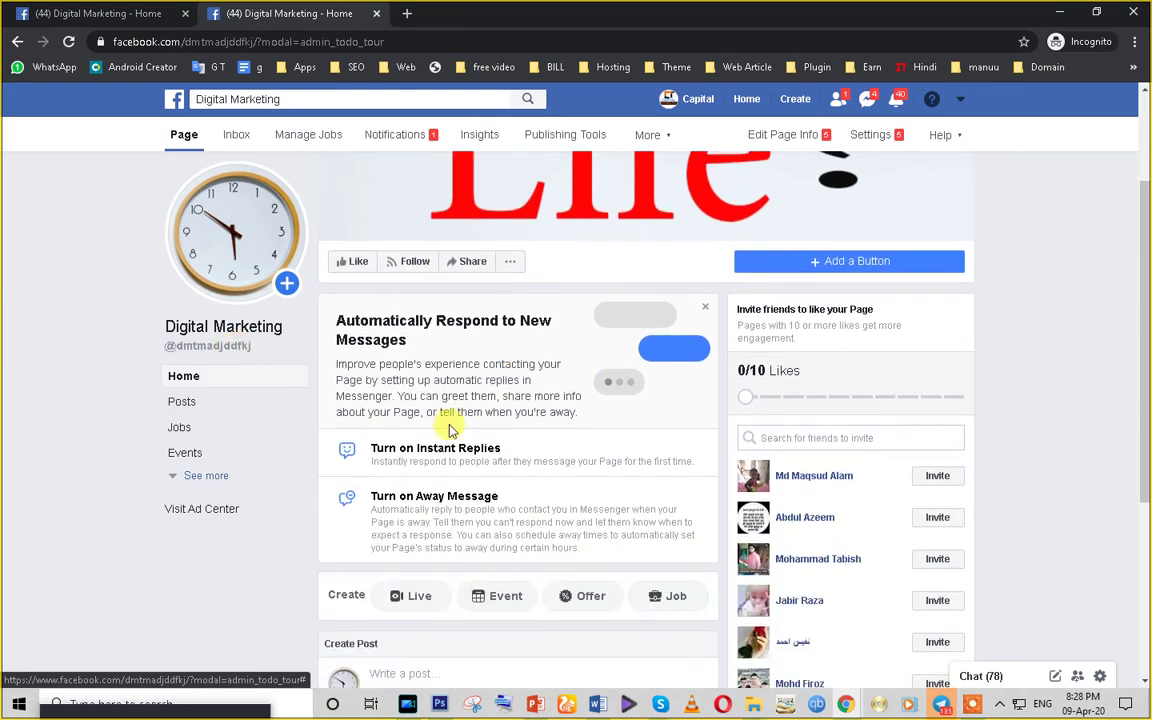
pyautogui.scroll(2, 449, 428)
pyautogui.scroll(-5, 447, 428)
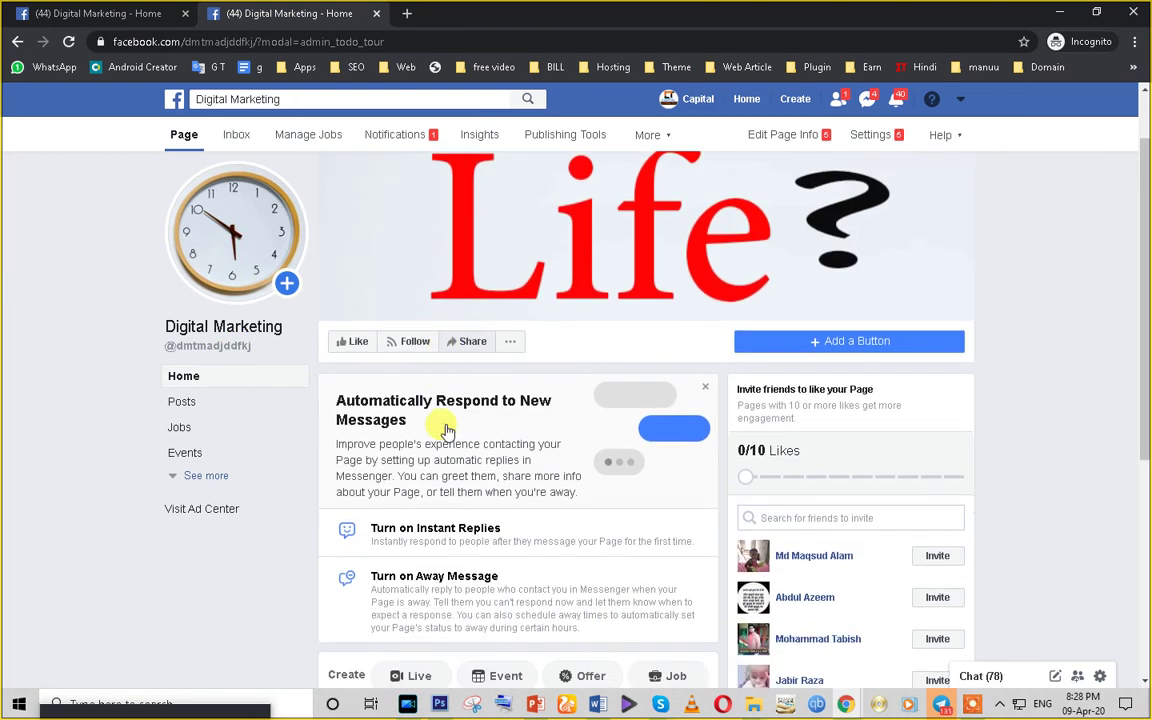
pyautogui.scroll(-9, 405, 490)
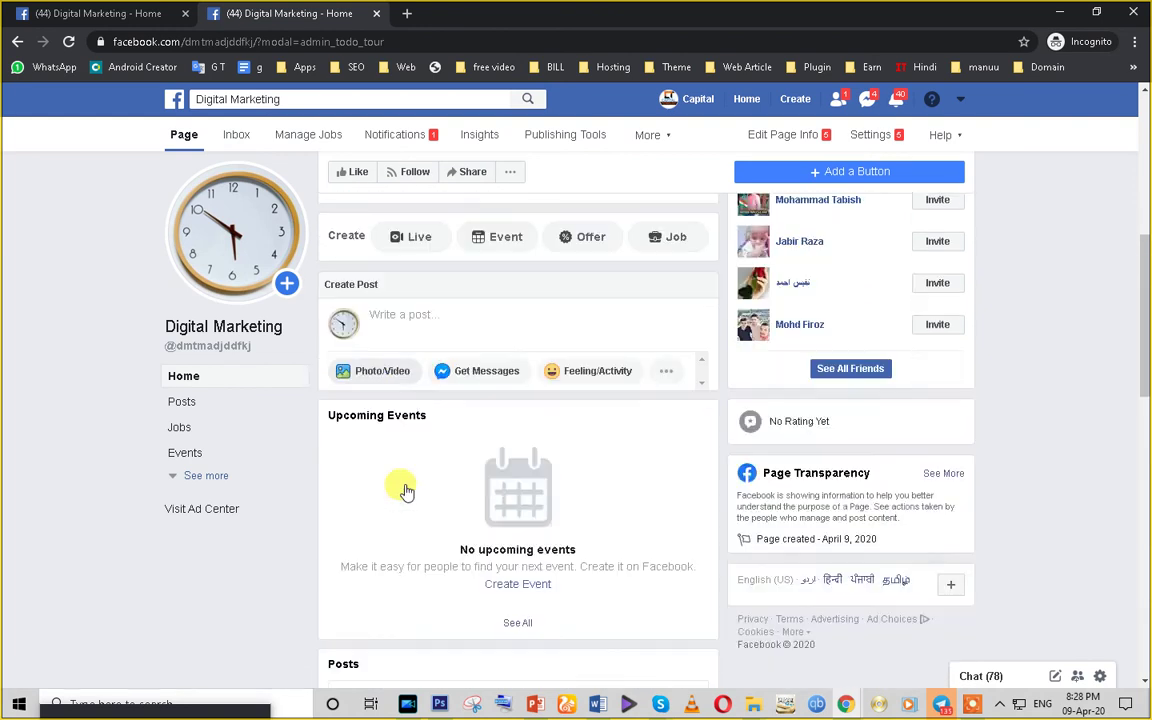
pyautogui.scroll(12, 887, 476)
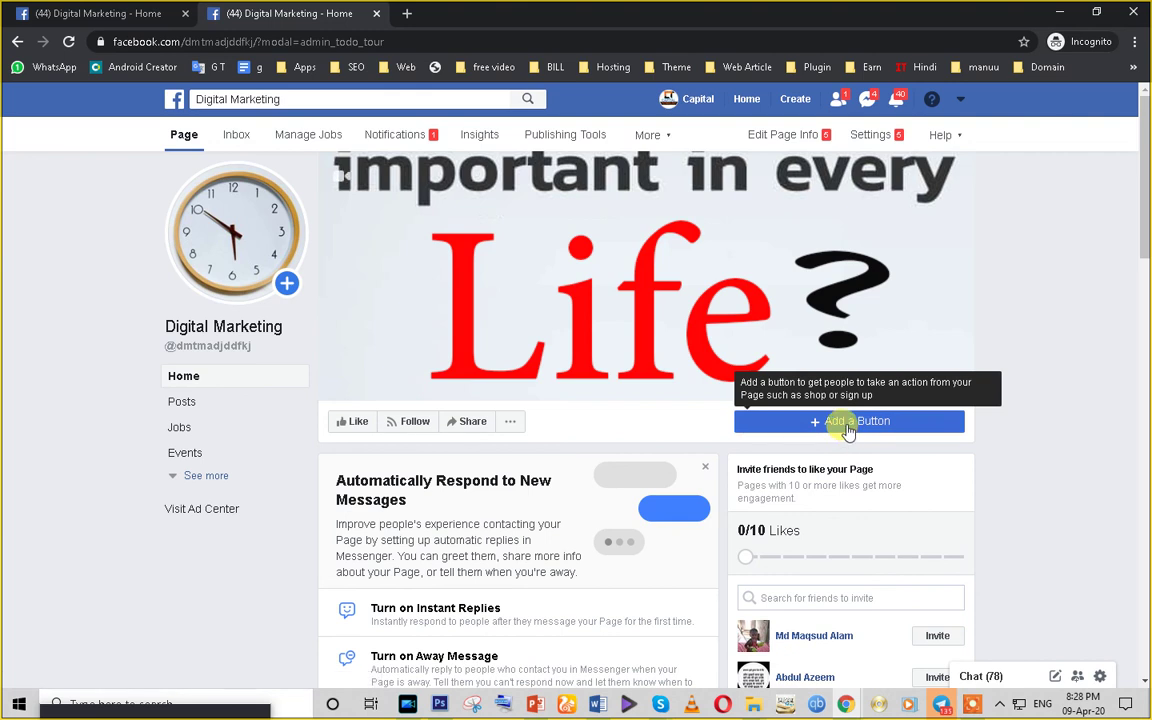
pyautogui.scroll(-2, 848, 430)
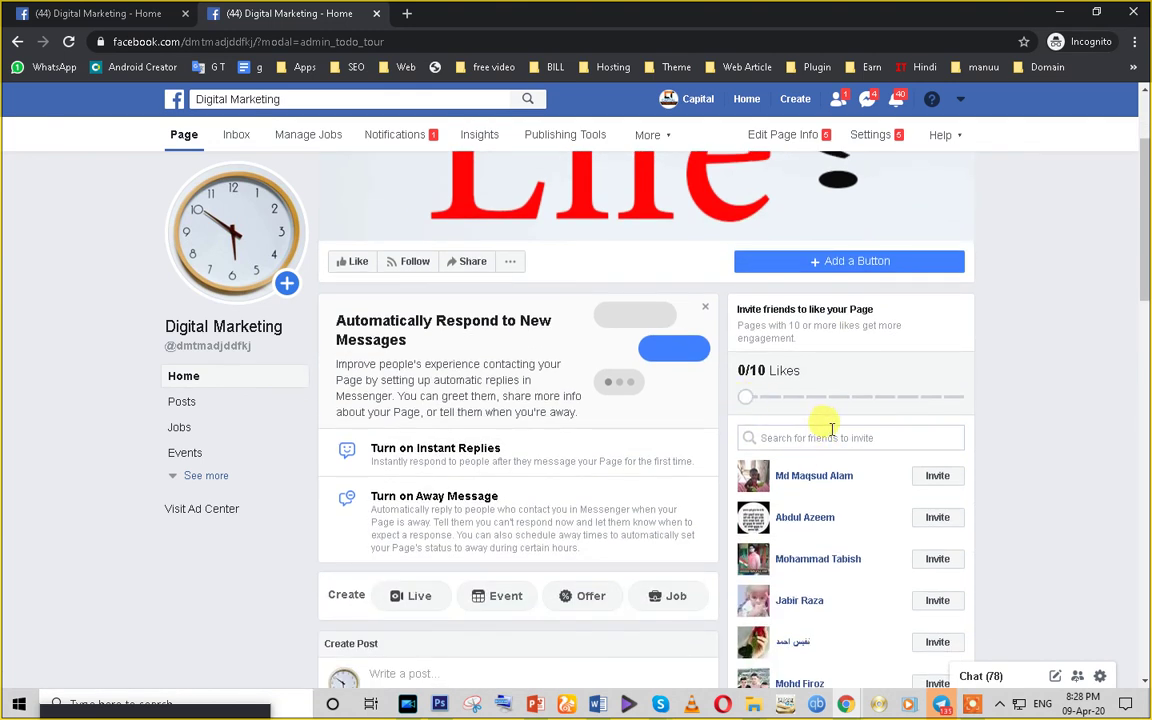
pyautogui.scroll(-3, 818, 424)
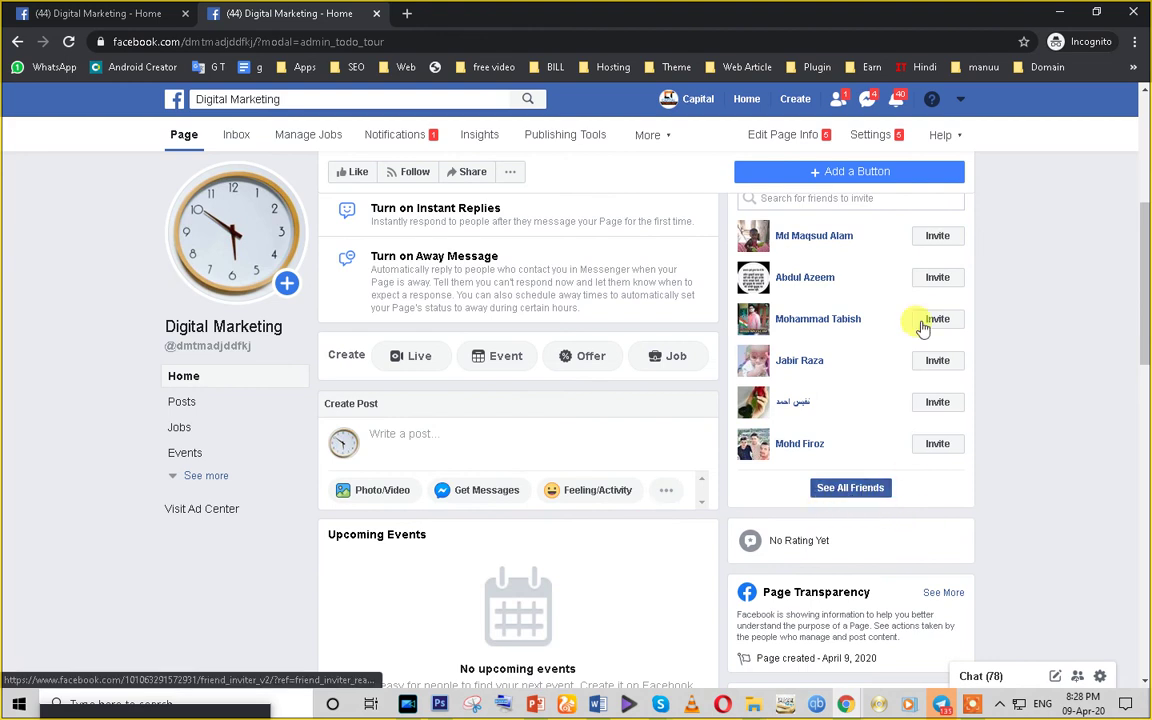
pyautogui.scroll(-4, 571, 545)
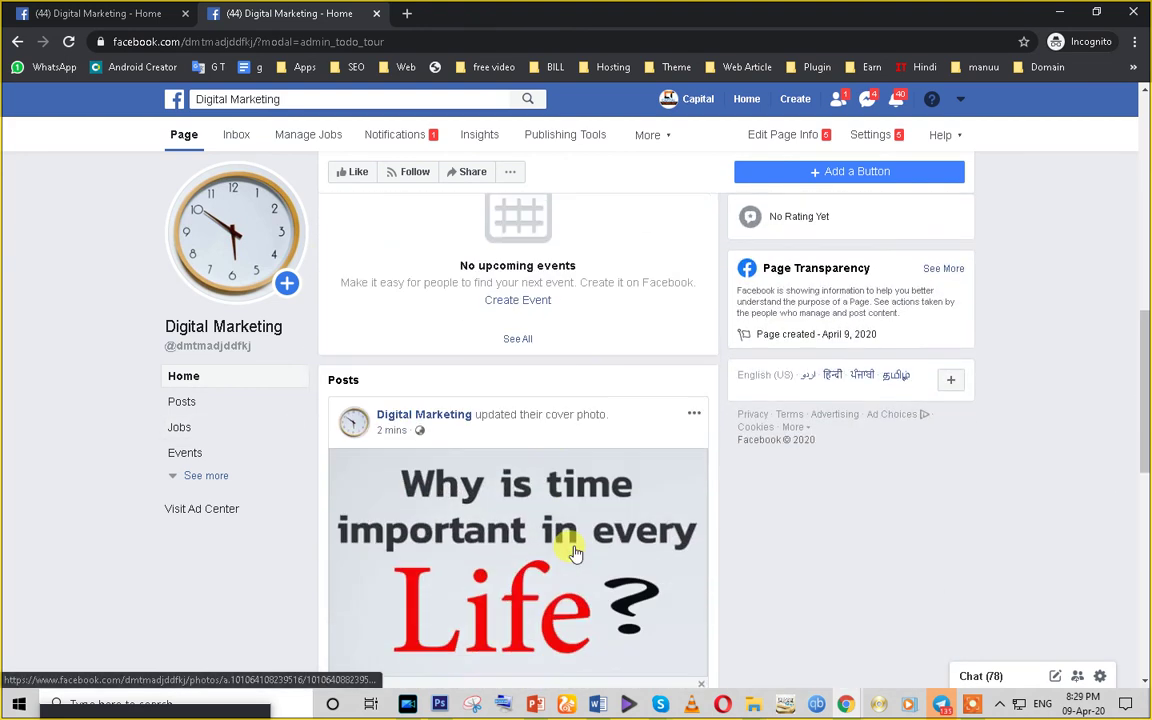
# - Examine the types of action button that can be added to the Page, and cancel without adding one
pyautogui.scroll(1, 573, 550)
pyautogui.scroll(7, 570, 550)
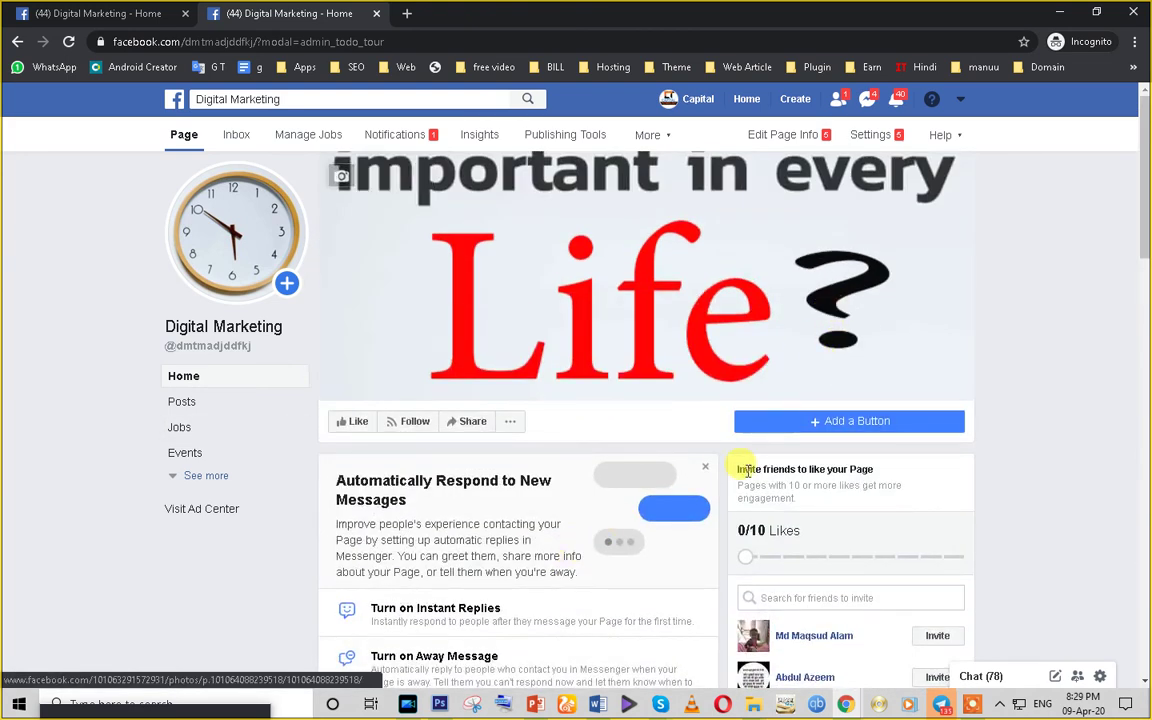
pyautogui.click(819, 425)
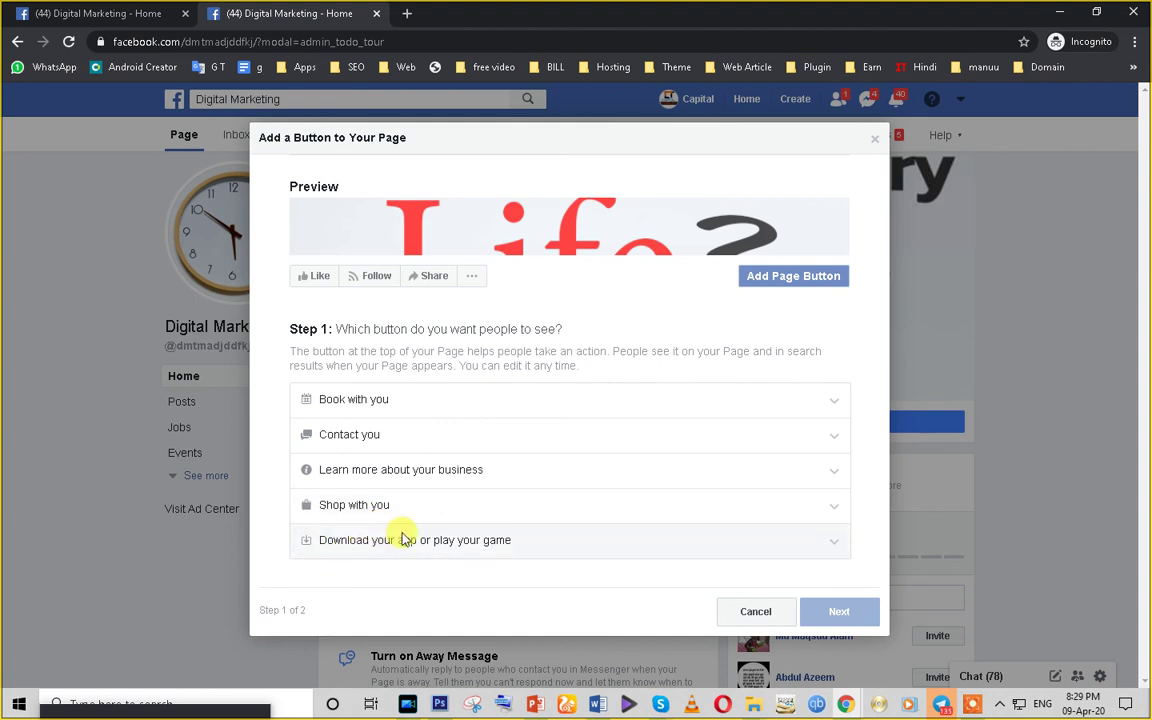
pyautogui.click(752, 610)
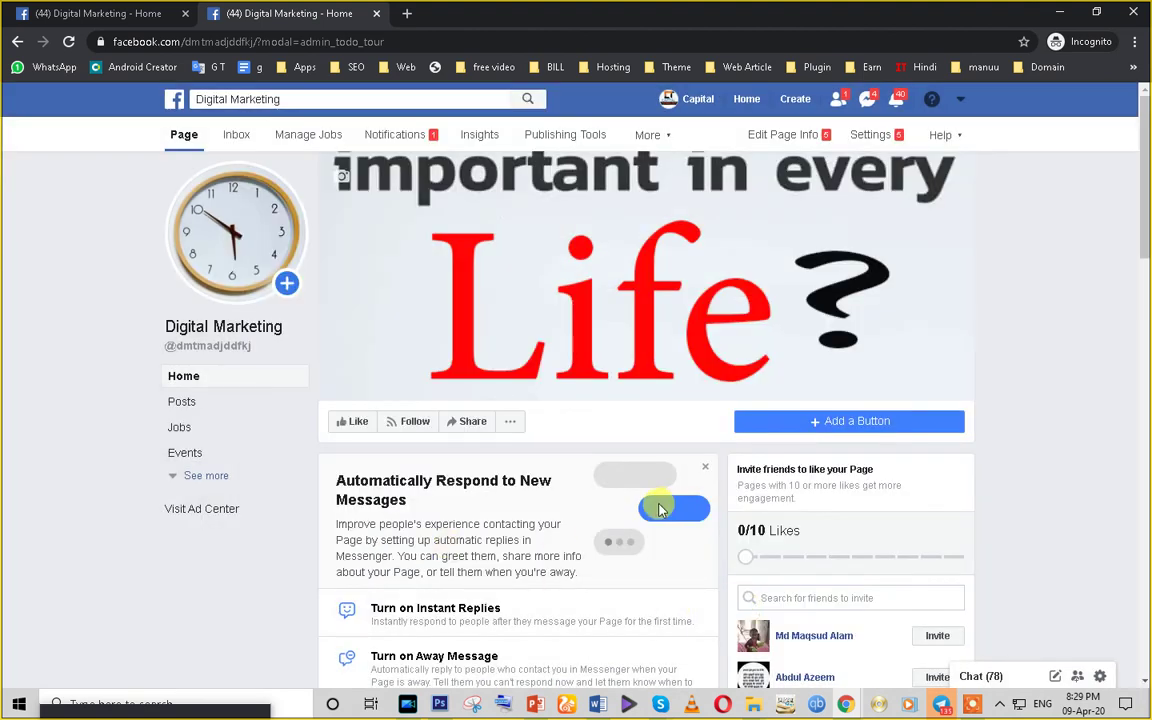
# - Open the Page's settings and examine the description and categories fields in Page Info, then the Messaging settings
pyautogui.click(871, 136)
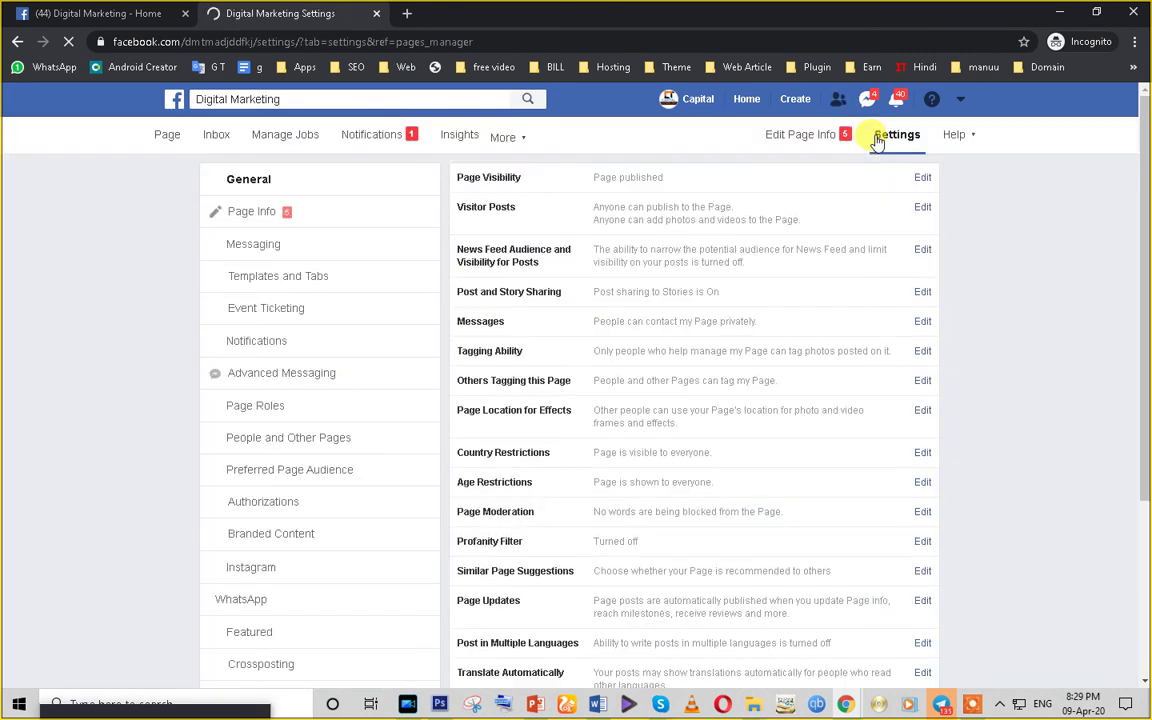
pyautogui.click(268, 214)
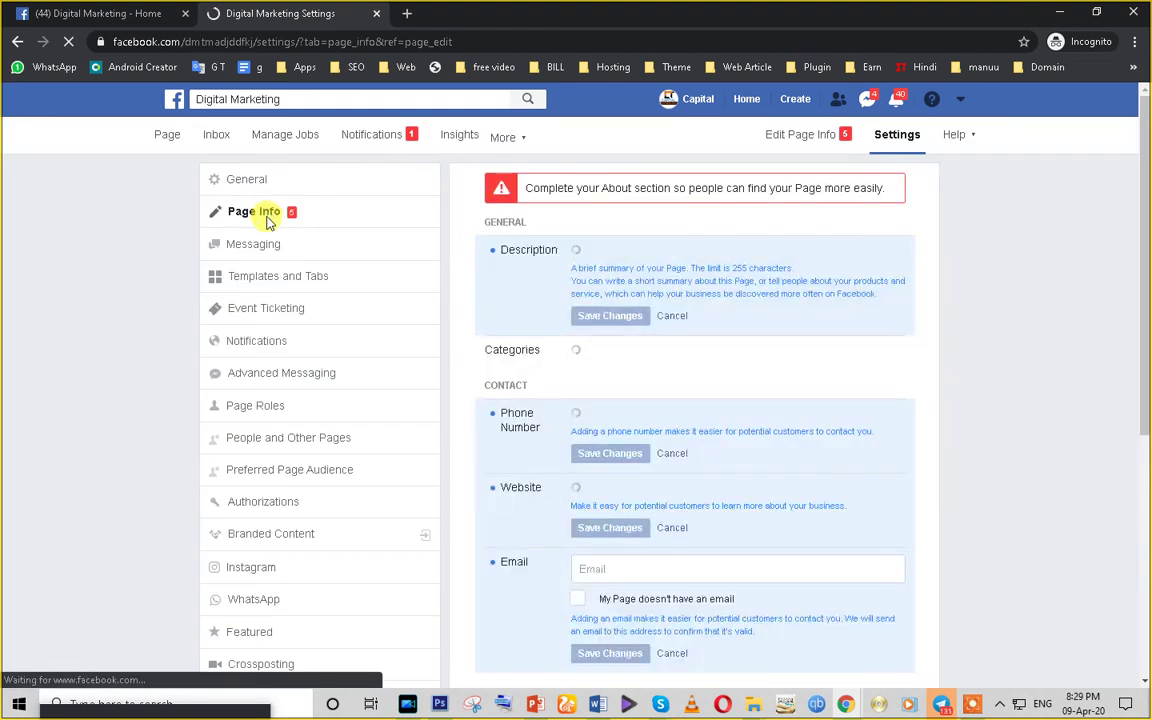
pyautogui.click(611, 255)
pyautogui.click(698, 391)
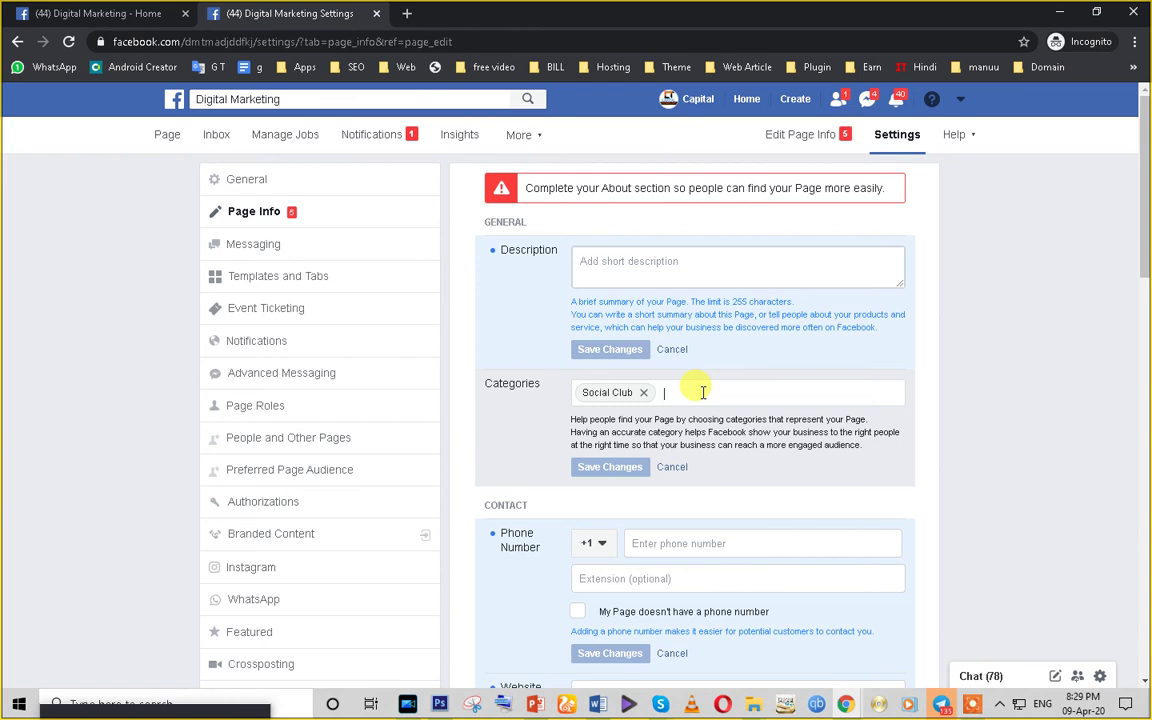
pyautogui.click(252, 241)
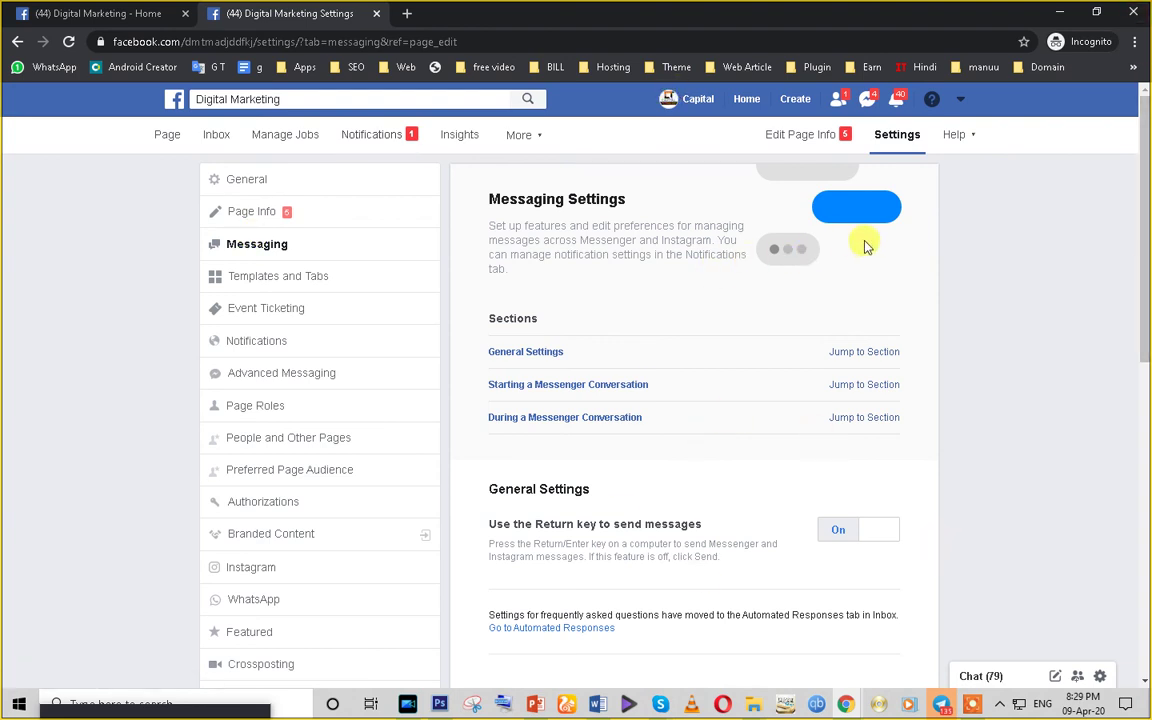
# - Open the Templates and Tabs settings and compare them with the full list of sections on the Page's home
pyautogui.click(296, 283)
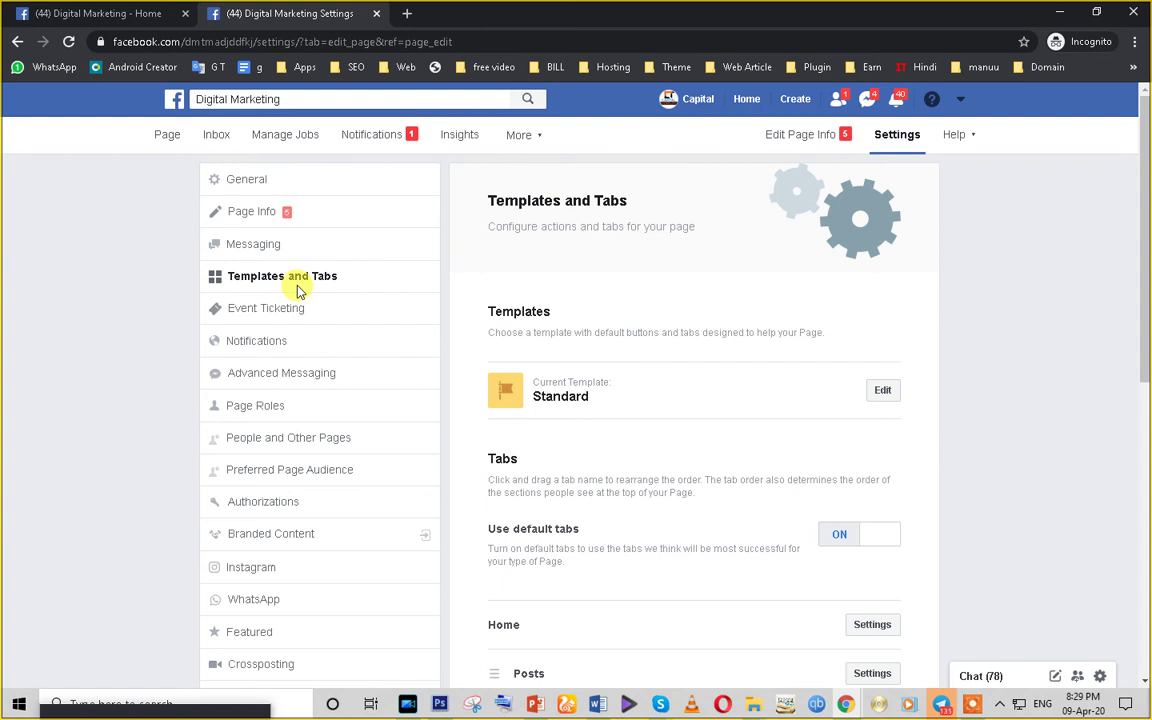
pyautogui.click(56, 13)
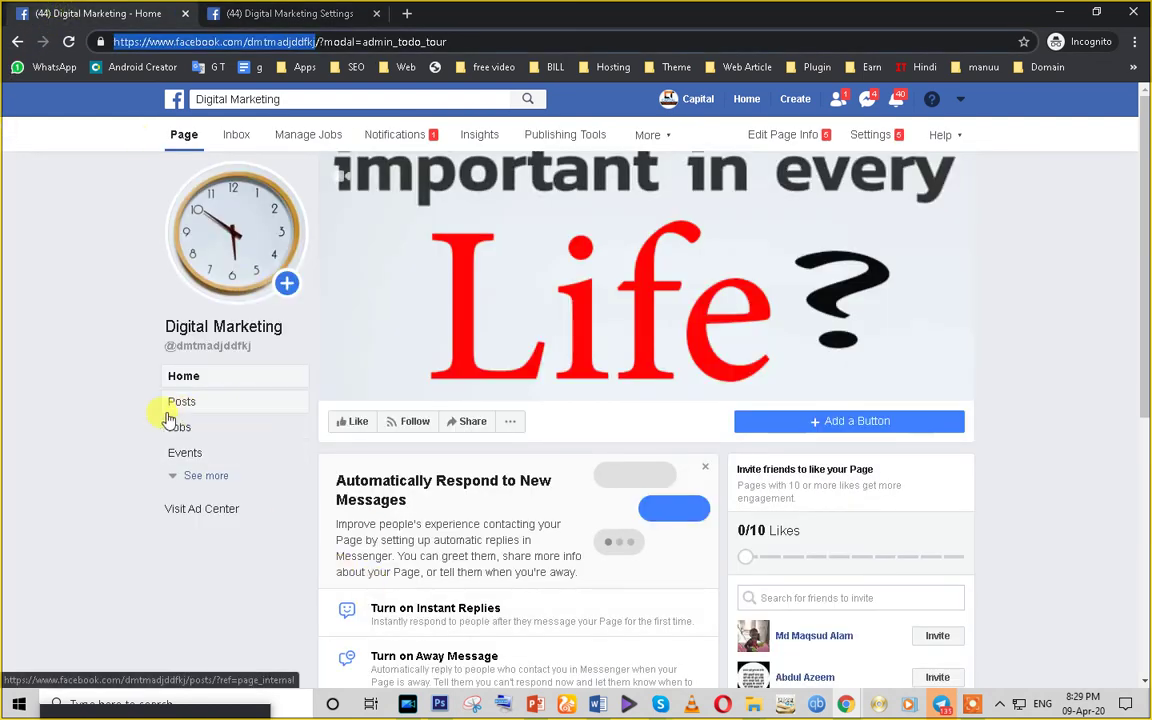
pyautogui.click(178, 477)
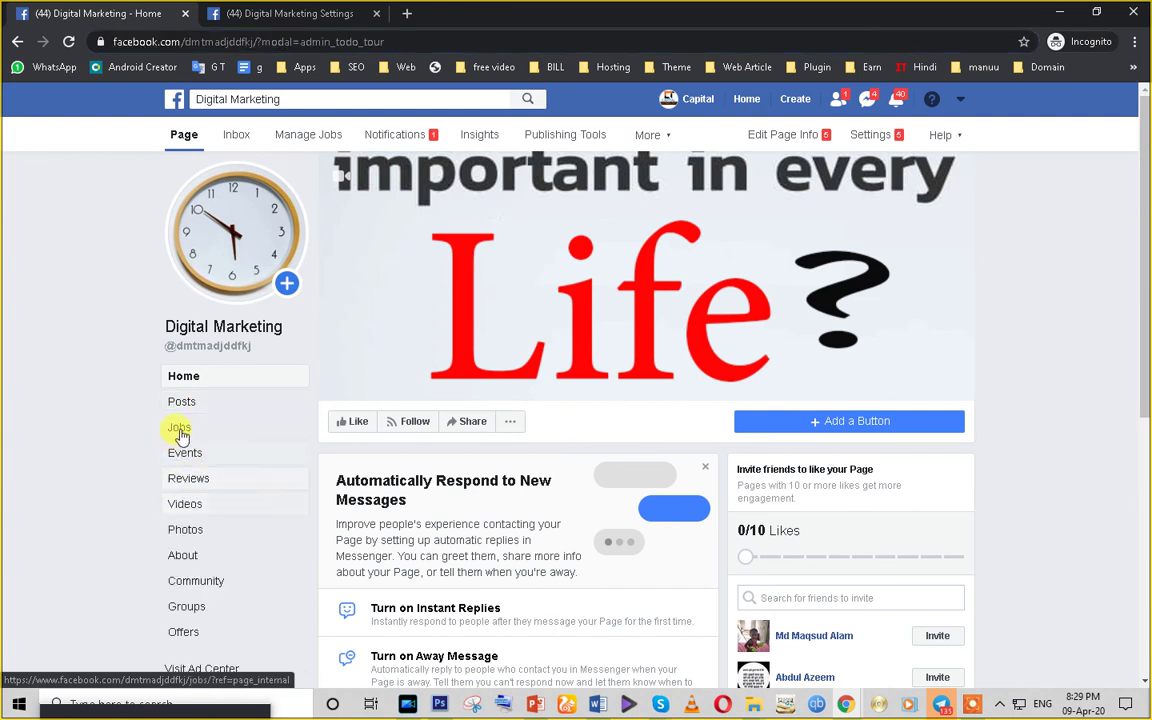
pyautogui.scroll(-1, 183, 408)
pyautogui.scroll(-1, 183, 410)
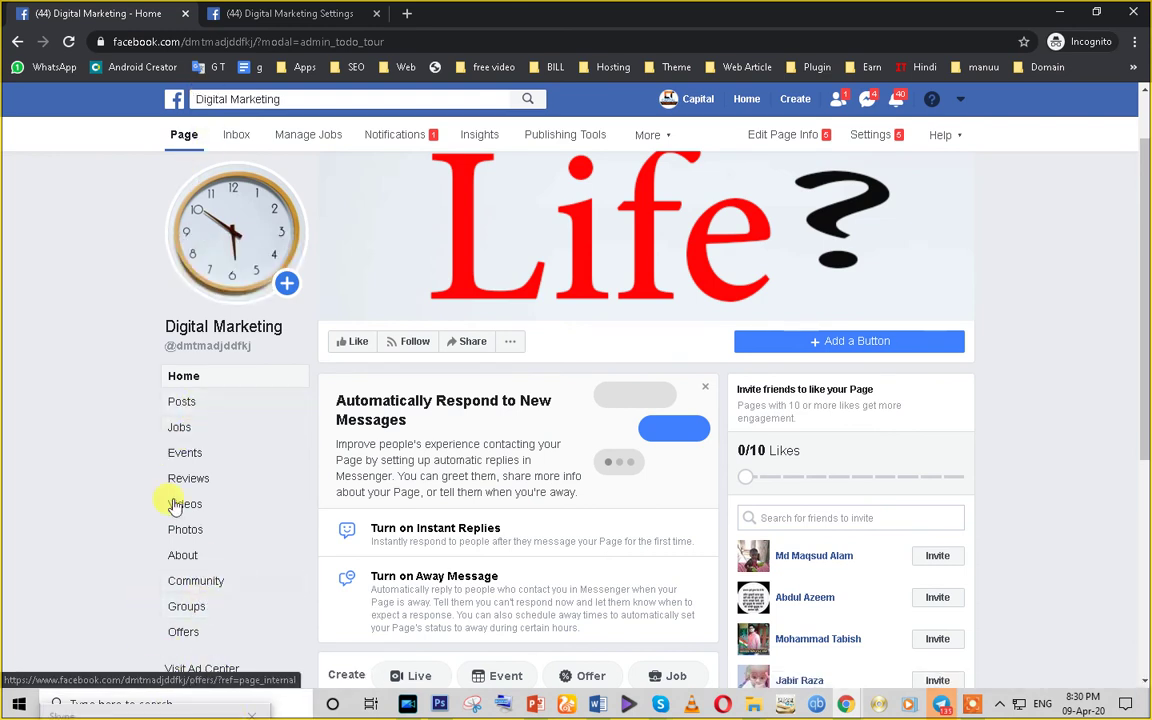
pyautogui.click(290, 13)
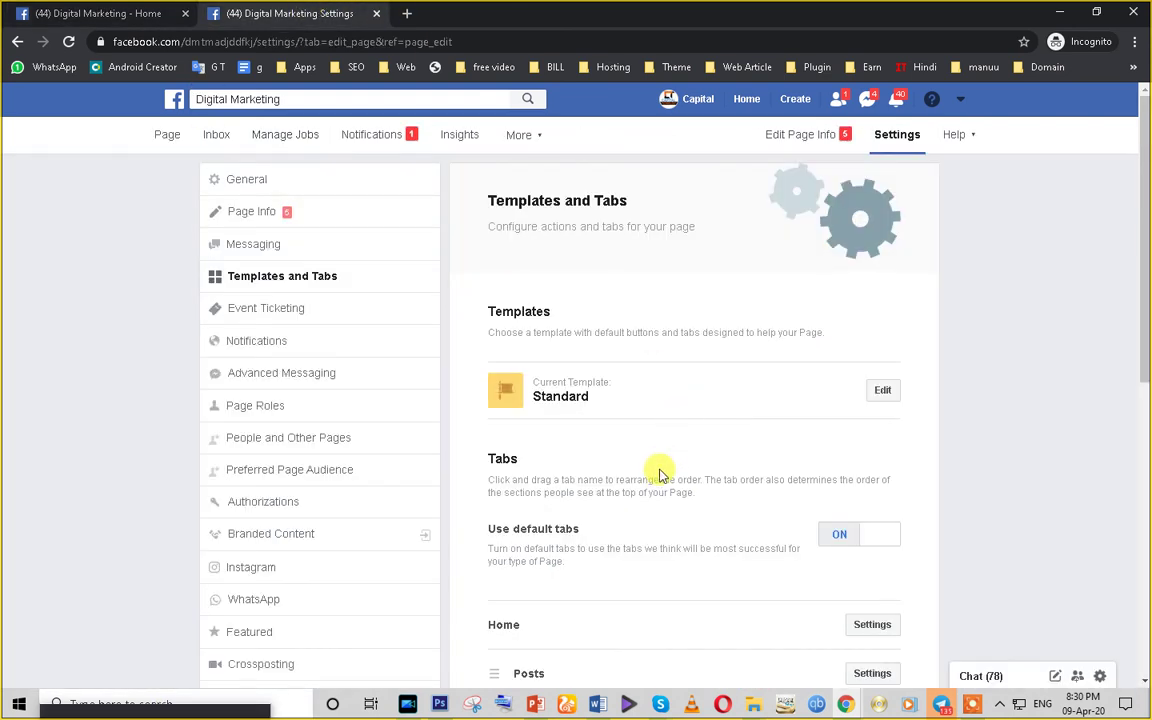
# - Review the Page's current tabs and the additional tabs on offer, such as Services, Live, Notes and Shop, without adding one
pyautogui.scroll(-1, 657, 478)
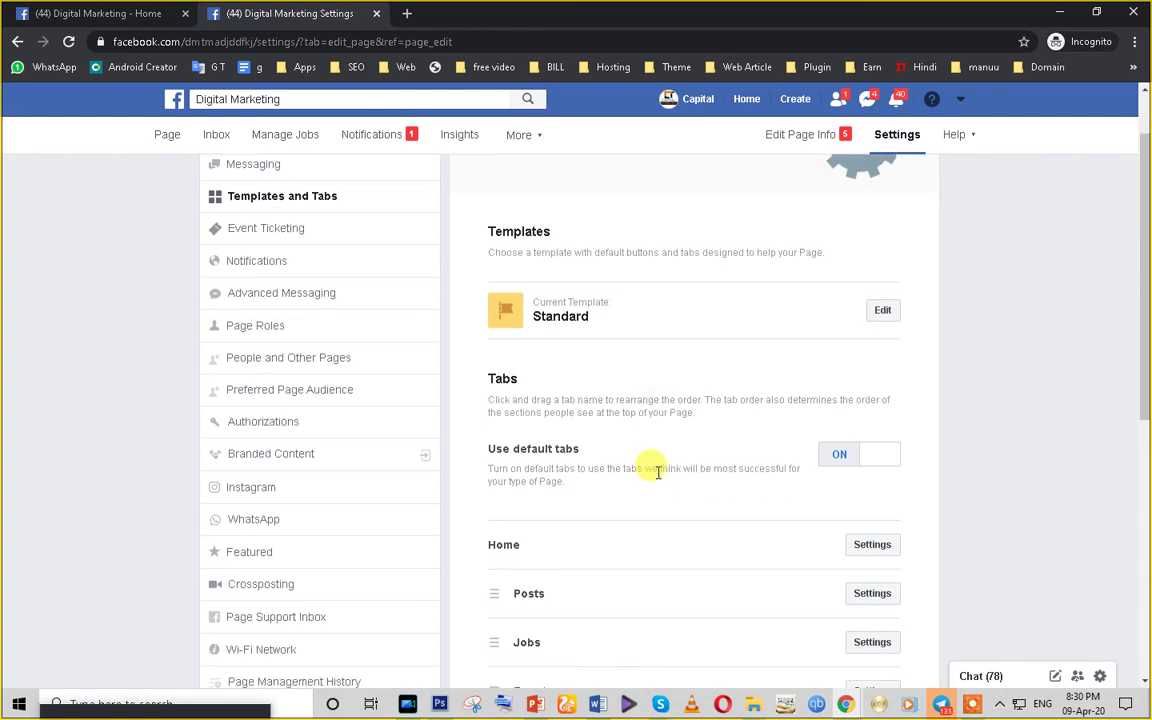
pyautogui.scroll(-6, 657, 472)
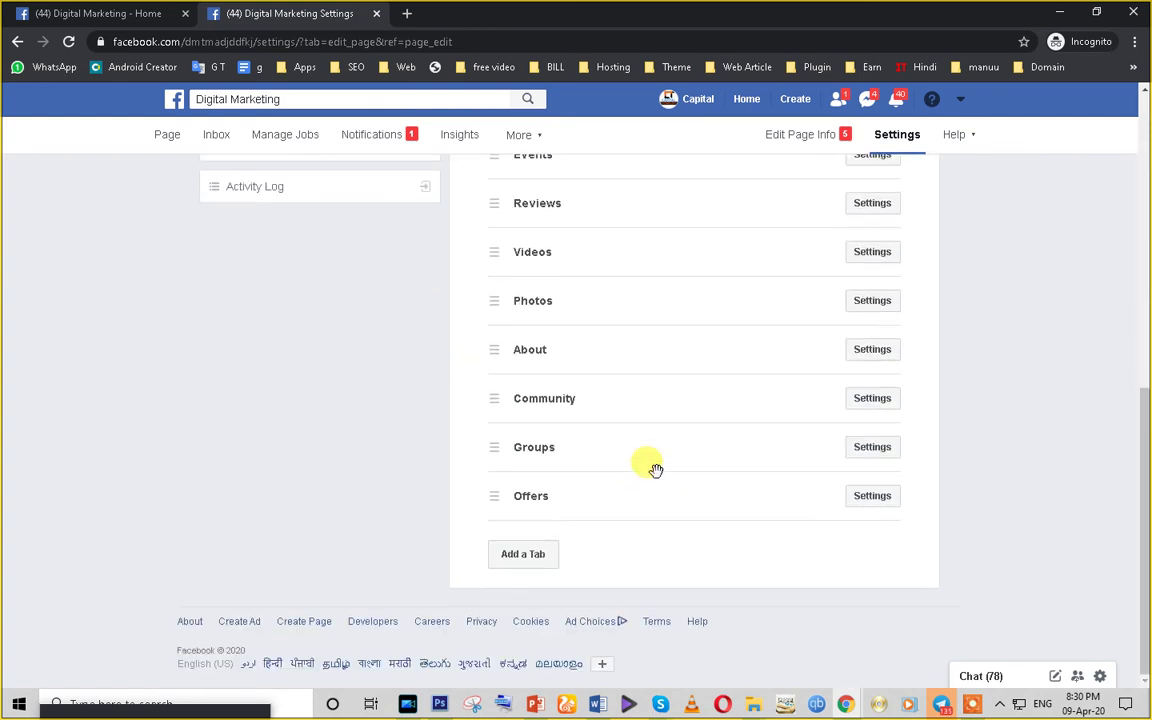
pyautogui.click(523, 555)
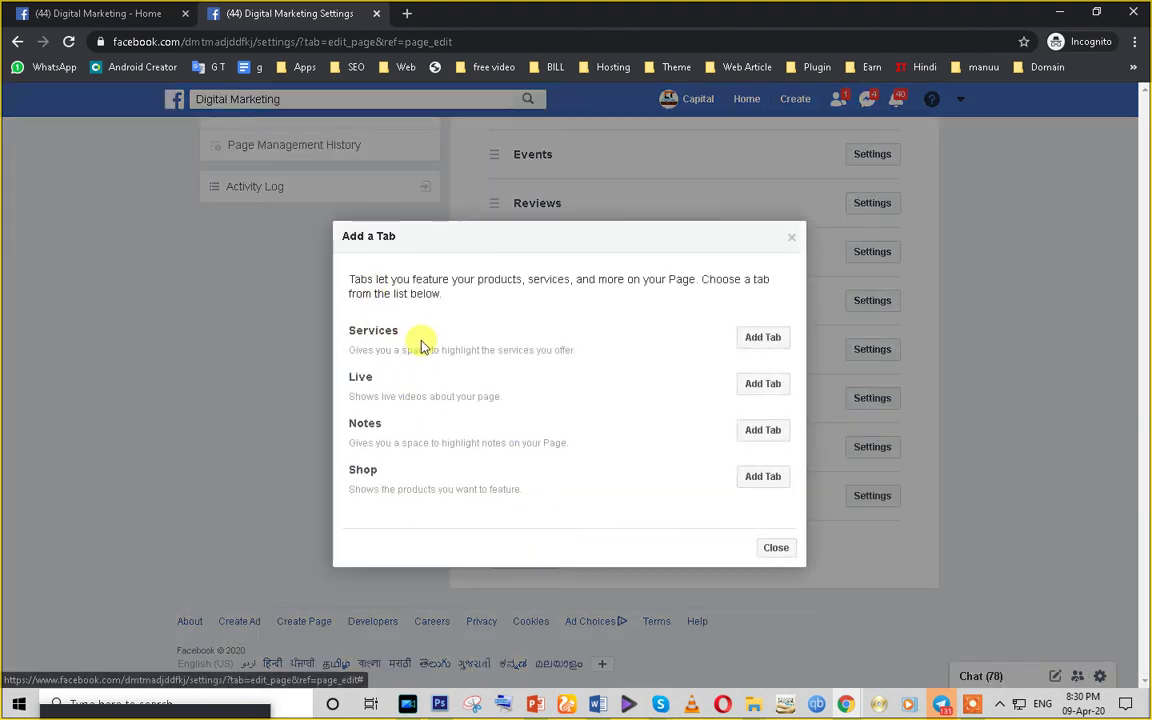
pyautogui.doubleClick(368, 424)
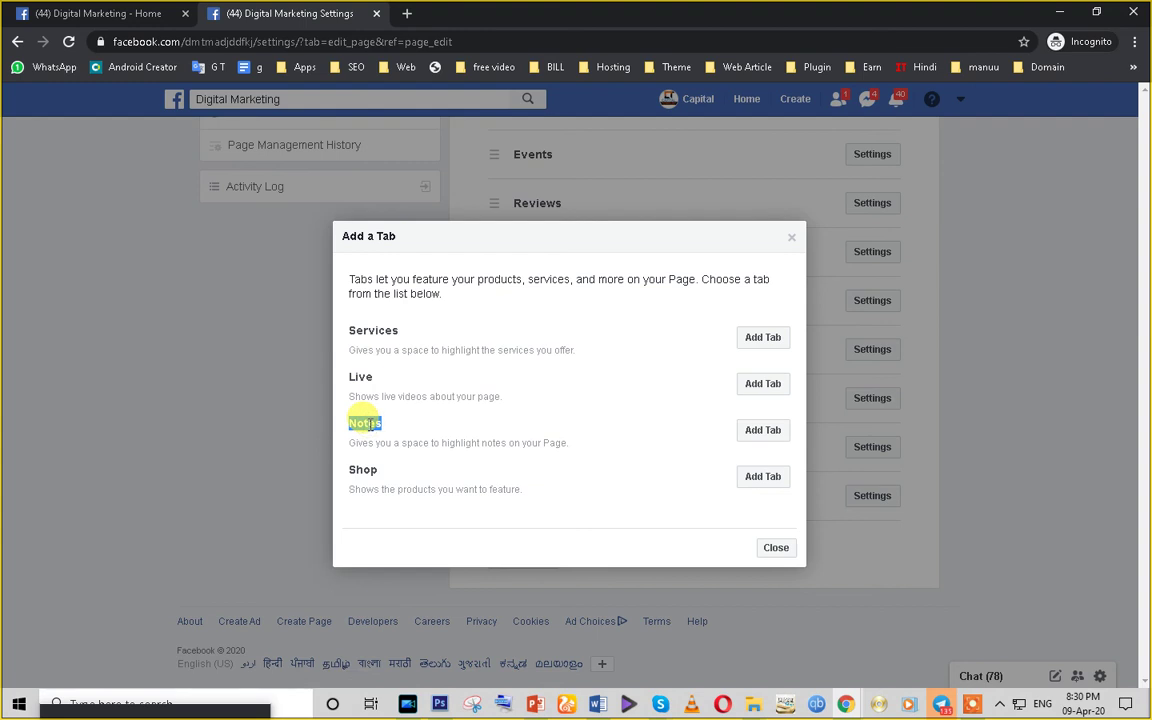
pyautogui.click(765, 551)
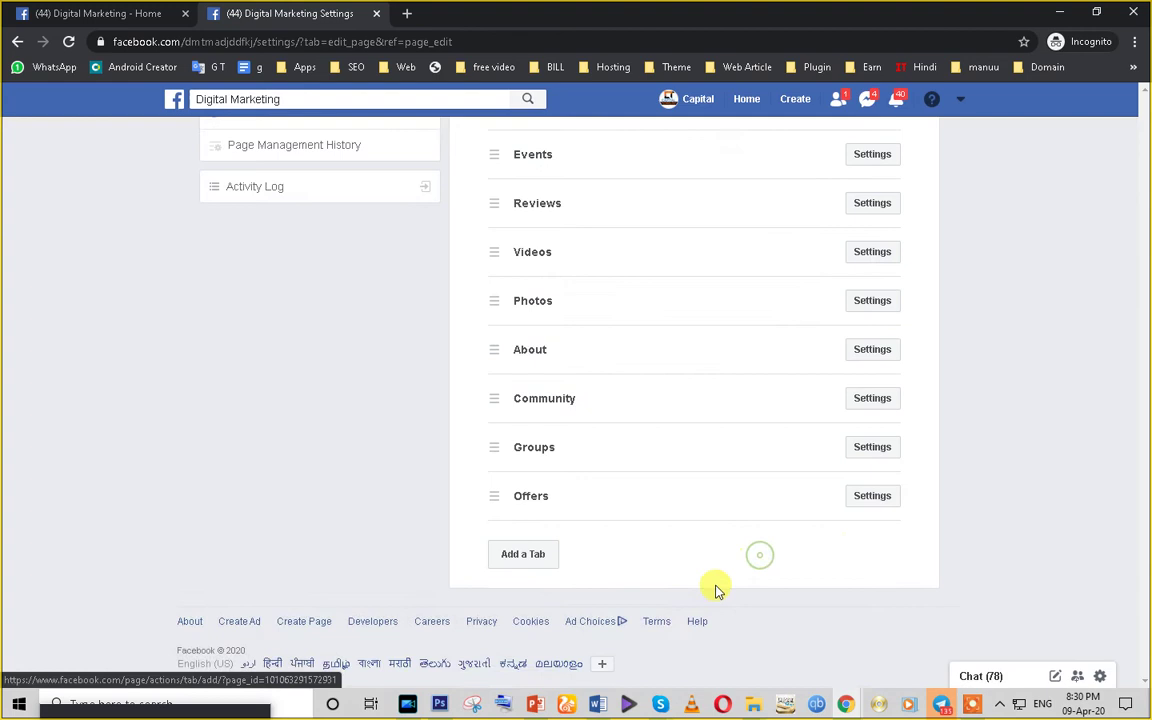
# - Move the Community tab directly below Home, and return it to its place between About and Groups
pyautogui.scroll(3, 714, 582)
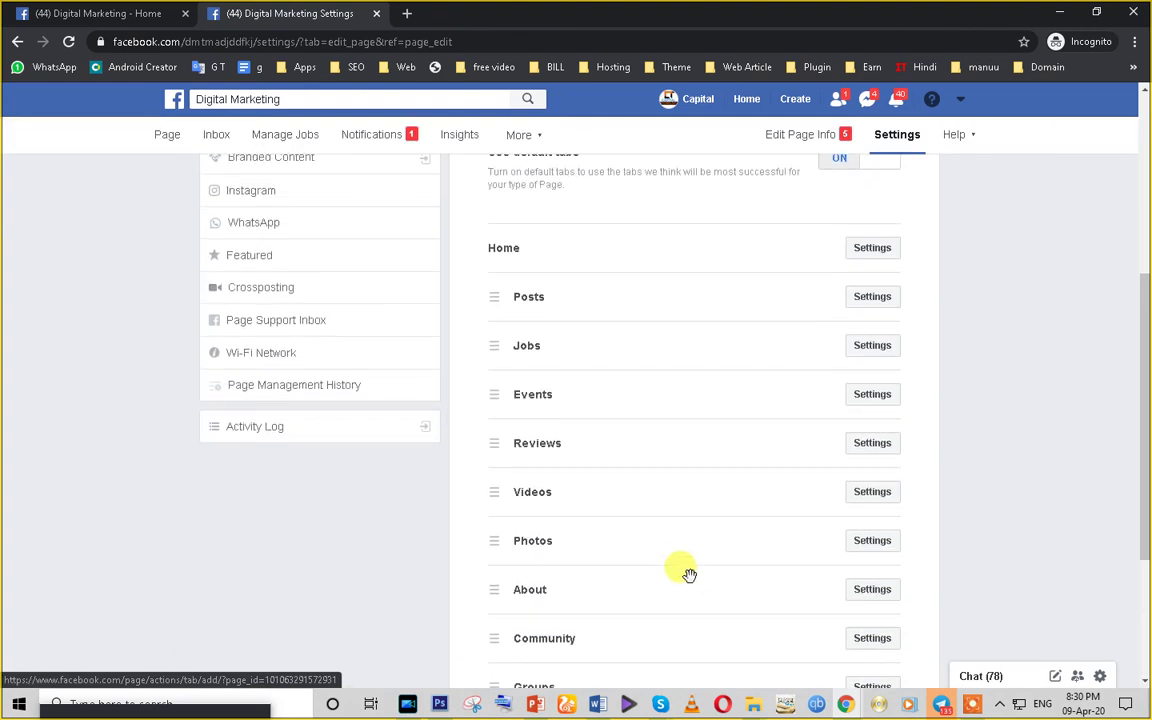
pyautogui.scroll(-2, 688, 576)
pyautogui.scroll(1, 685, 575)
pyautogui.moveTo(484, 560); pyautogui.dragTo(481, 200)
pyautogui.scroll(1, 670, 302)
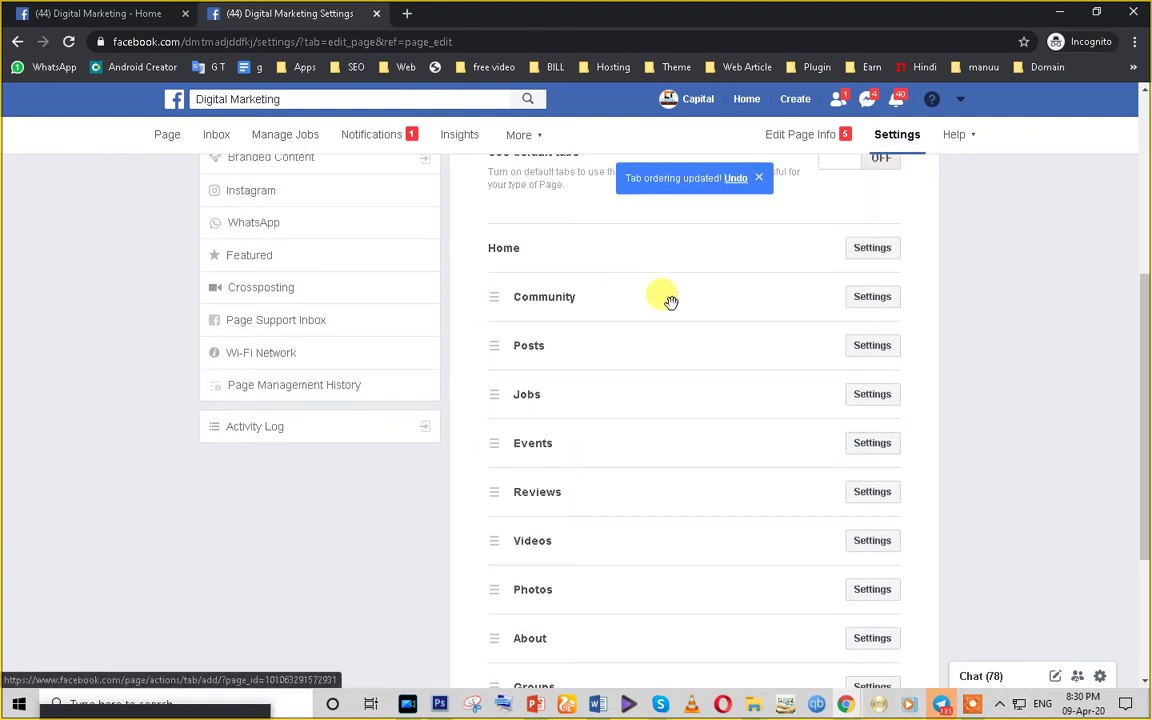
pyautogui.moveTo(489, 296); pyautogui.dragTo(476, 599)
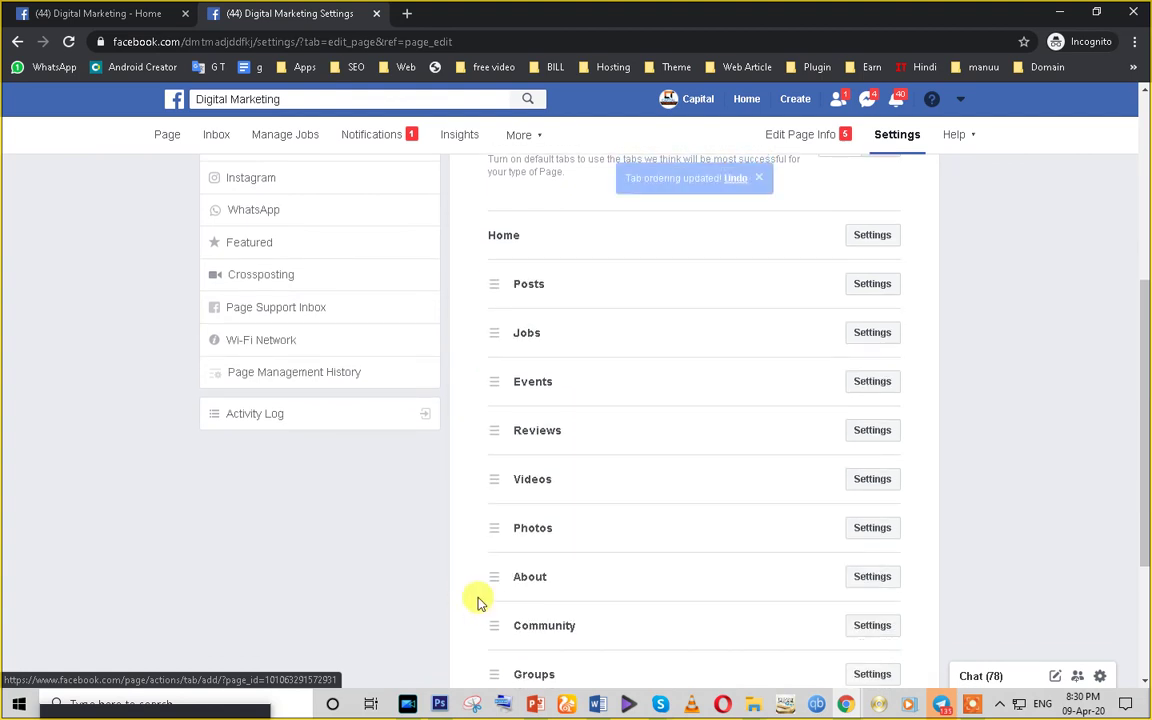
pyautogui.scroll(4, 500, 430)
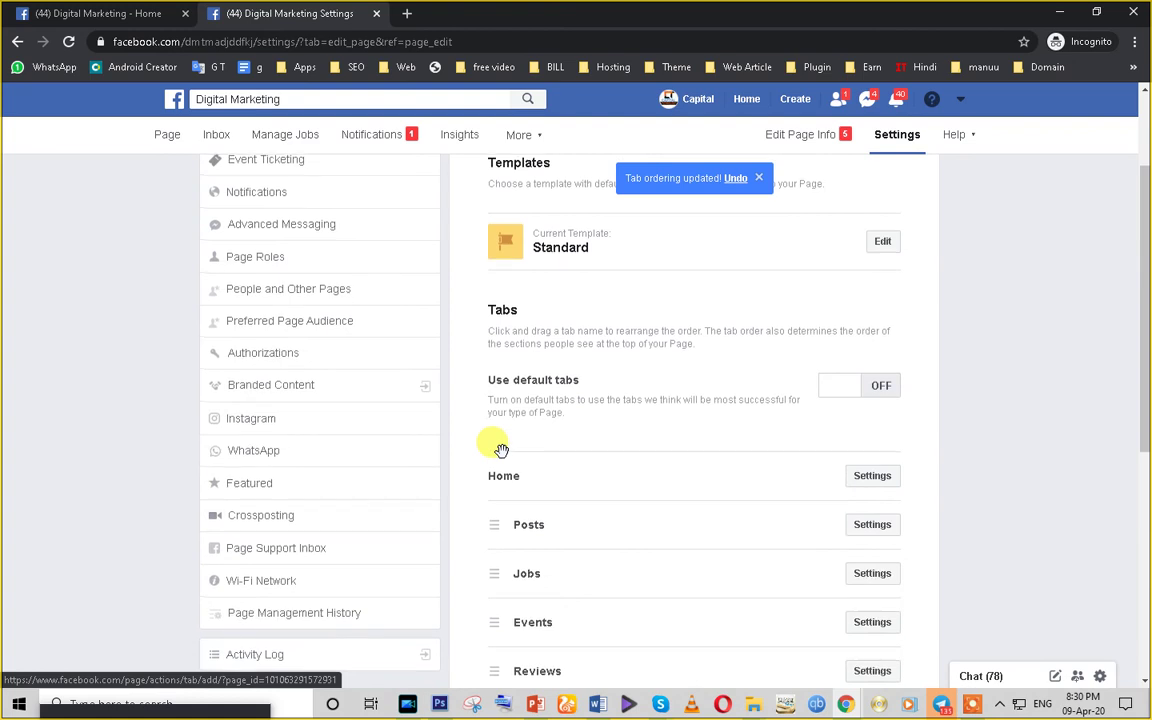
# - Move the Jobs tab above Posts, and restore Posts to the place directly below Home
pyautogui.scroll(-3, 690, 430)
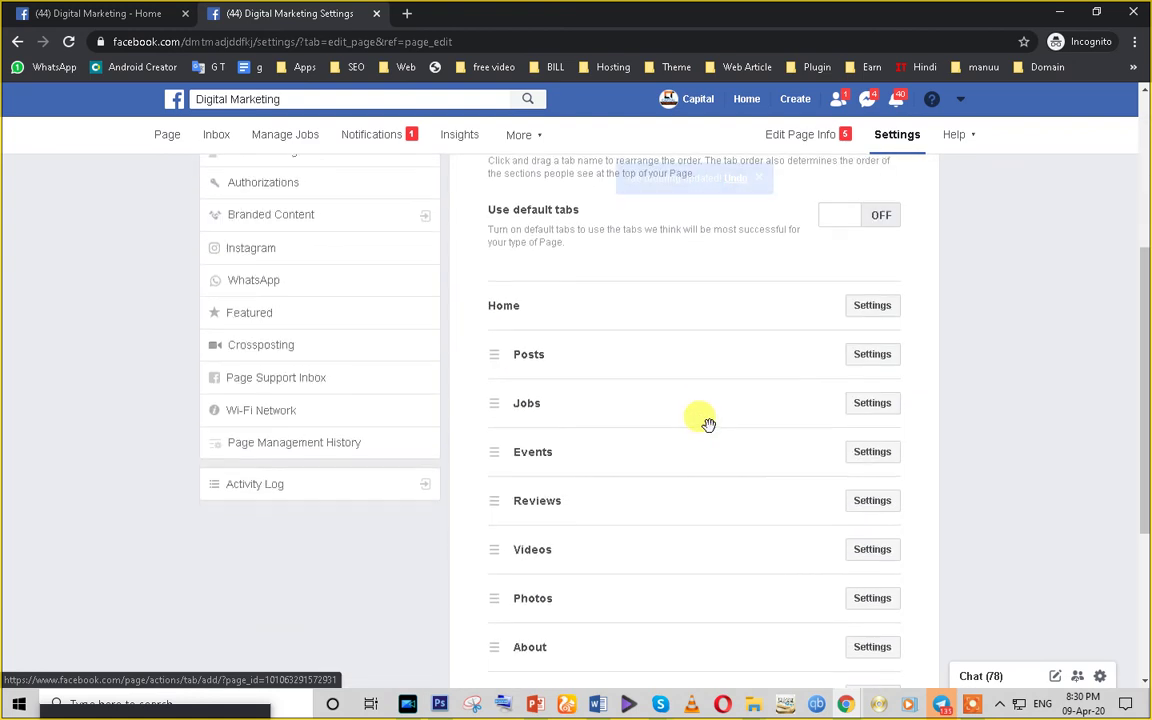
pyautogui.moveTo(478, 416); pyautogui.dragTo(487, 352)
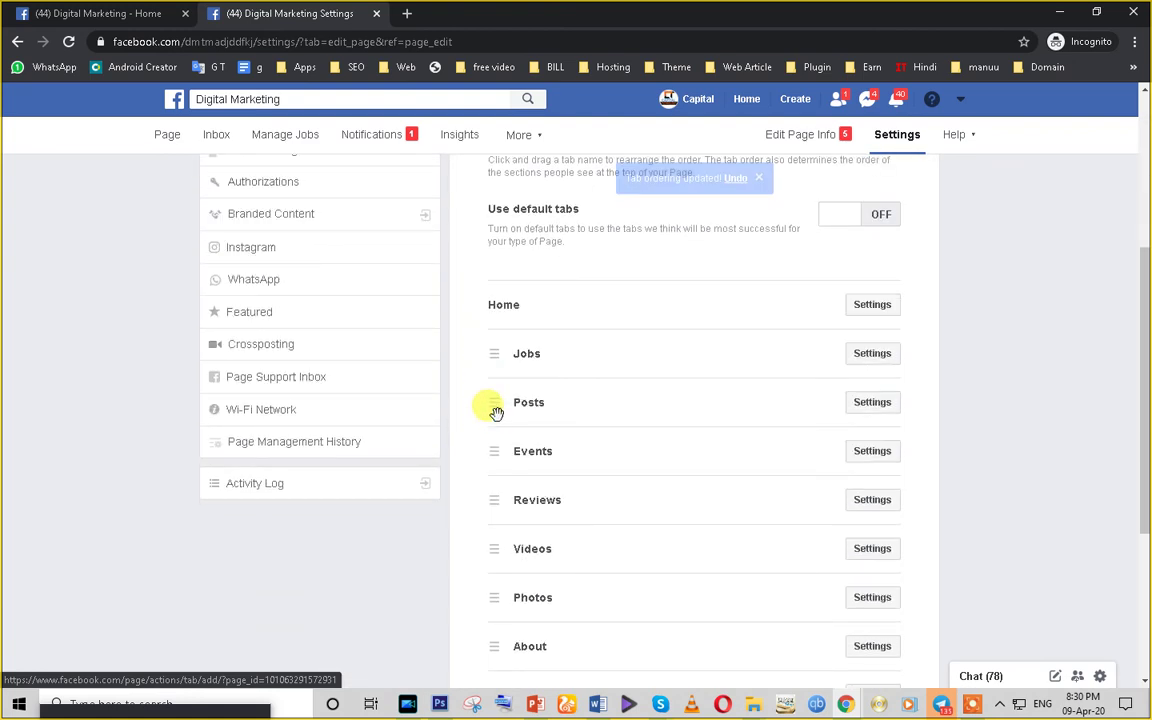
pyautogui.moveTo(476, 455); pyautogui.dragTo(488, 347)
pyautogui.scroll(4, 463, 514)
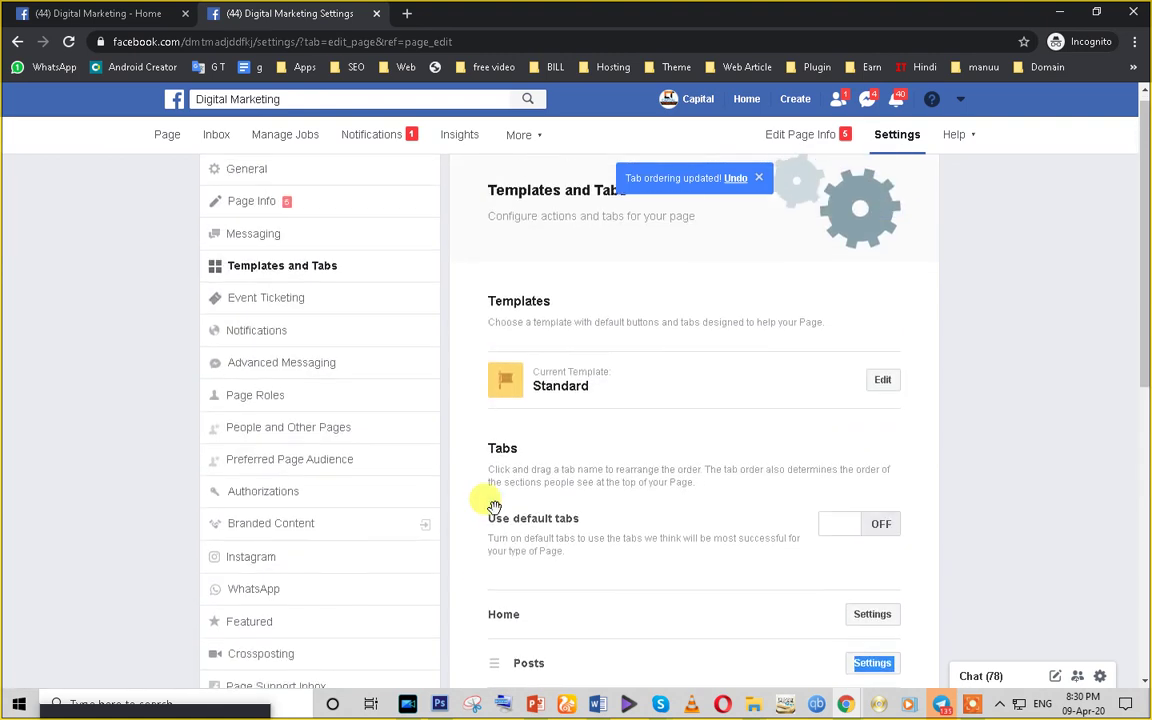
# - Open Page Info in the settings and look over its description, categories and contact fields
pyautogui.click(256, 211)
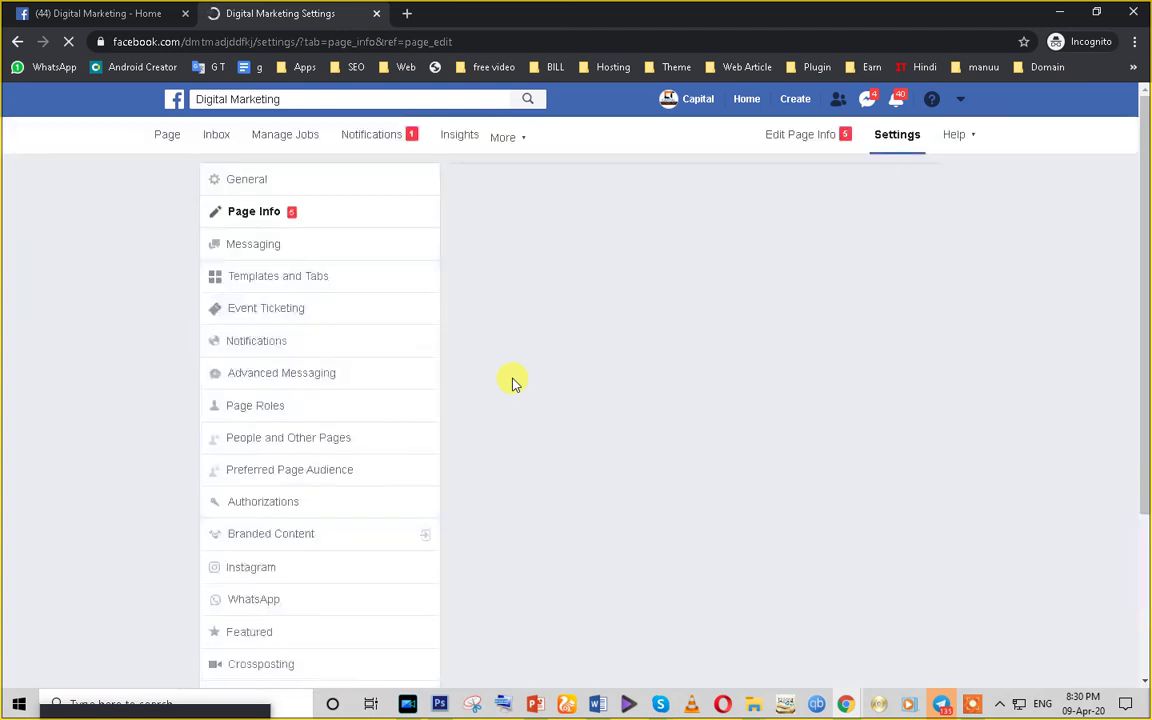
pyautogui.scroll(-4, 638, 375)
pyautogui.scroll(5, 283, 373)
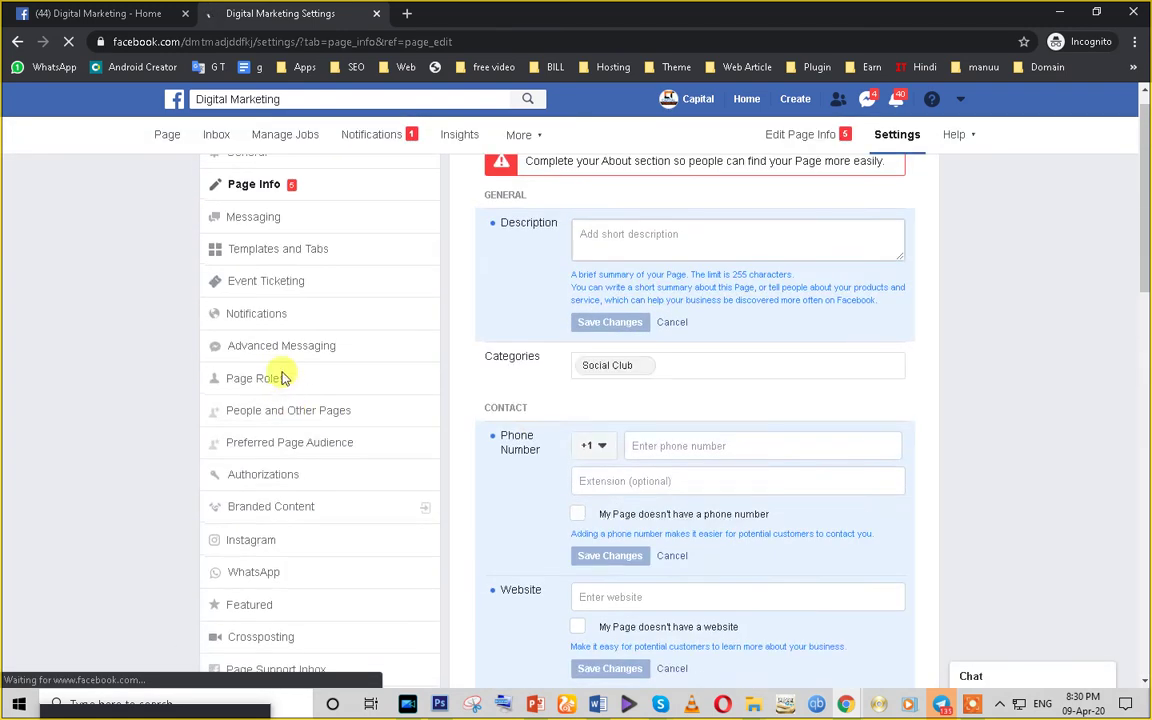
# - Examine the General settings from Page Visibility to Remove Page, and the remaining settings categories down to Activity Log
pyautogui.click(247, 184)
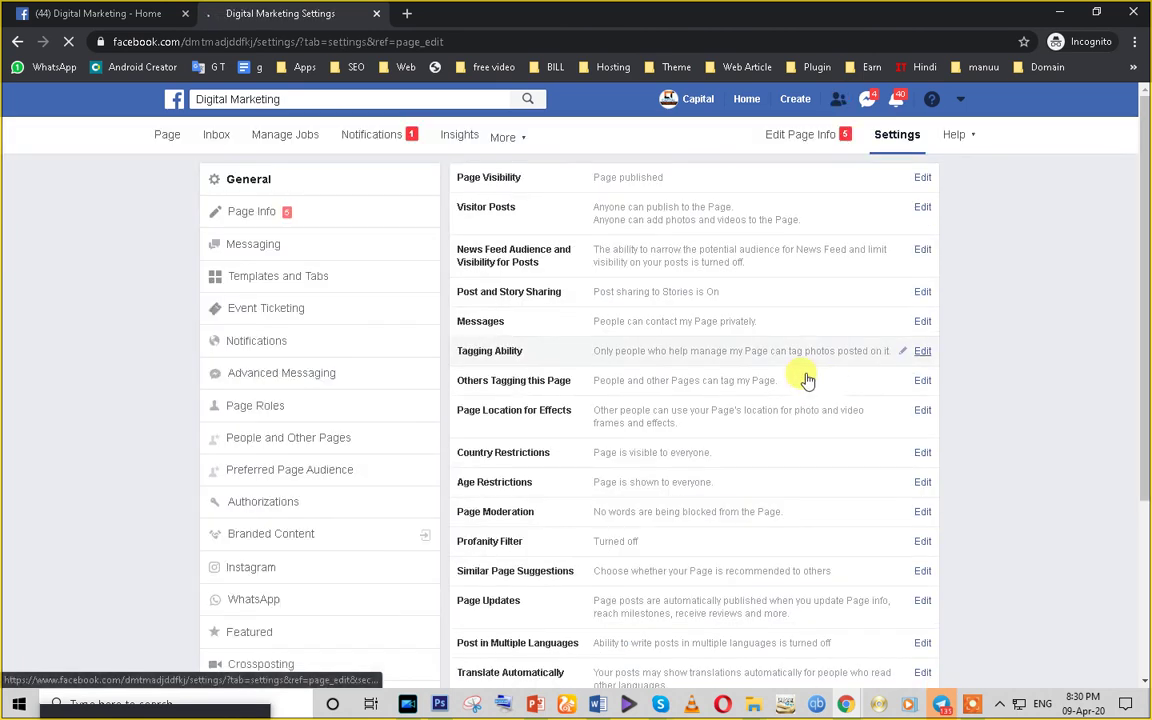
pyautogui.scroll(-3, 806, 380)
pyautogui.scroll(2, 803, 380)
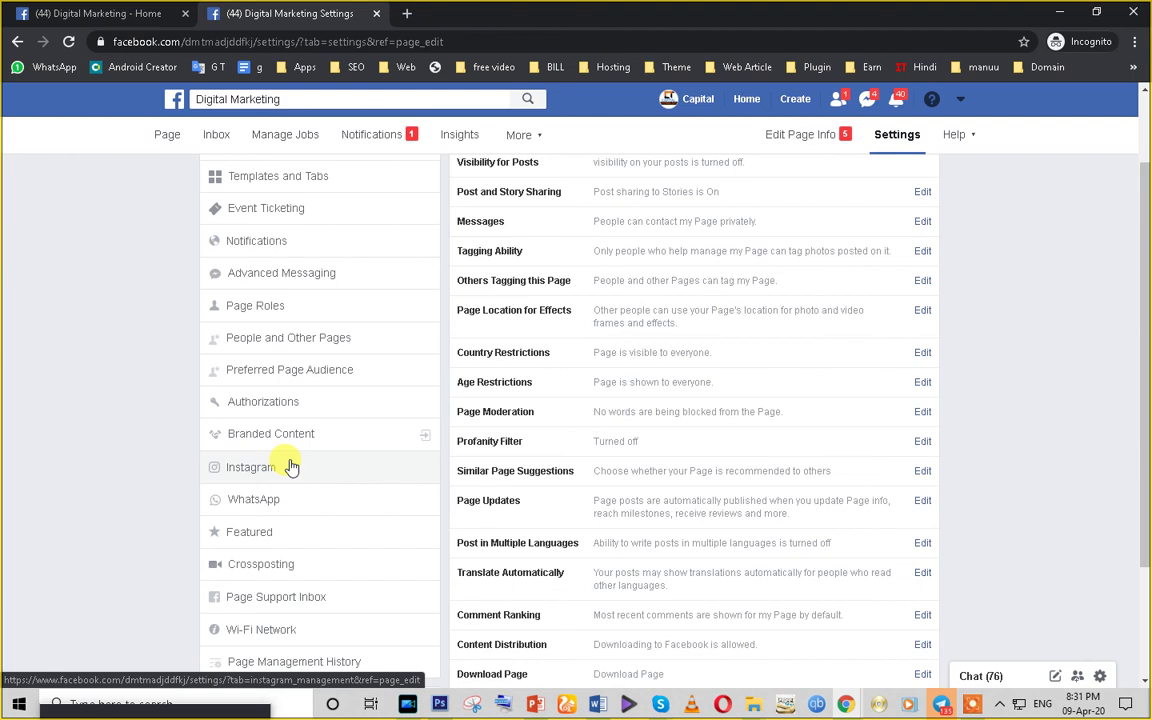
pyautogui.scroll(-2, 290, 466)
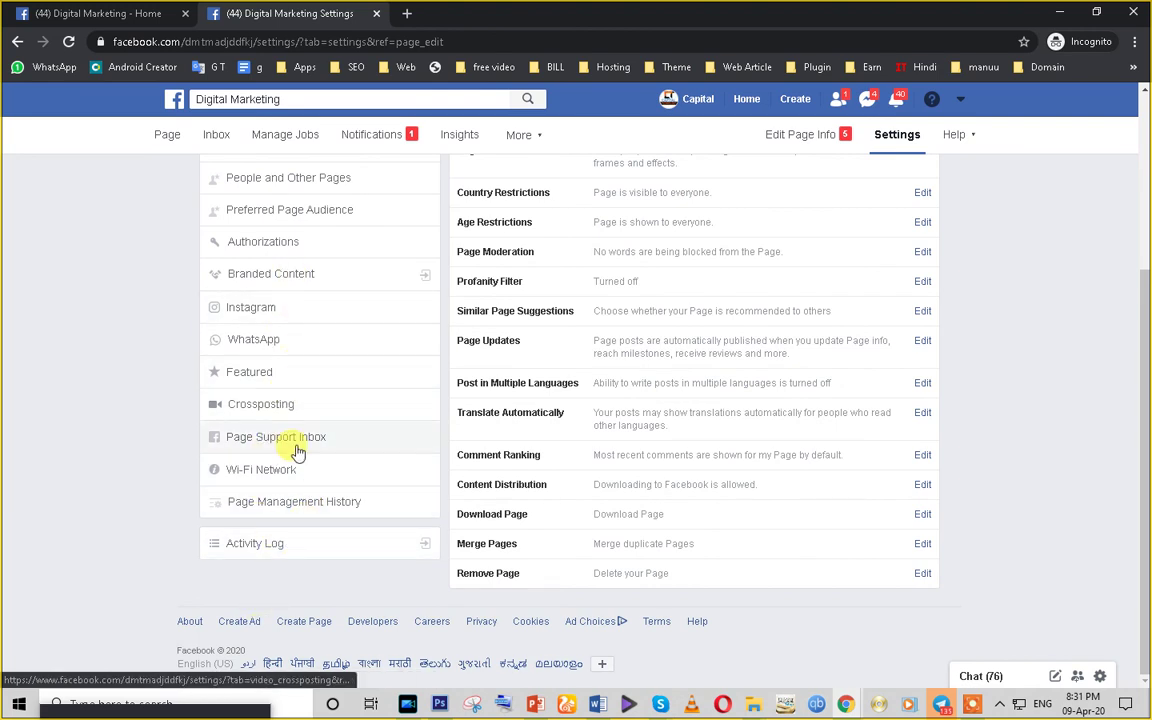
pyautogui.scroll(3, 576, 543)
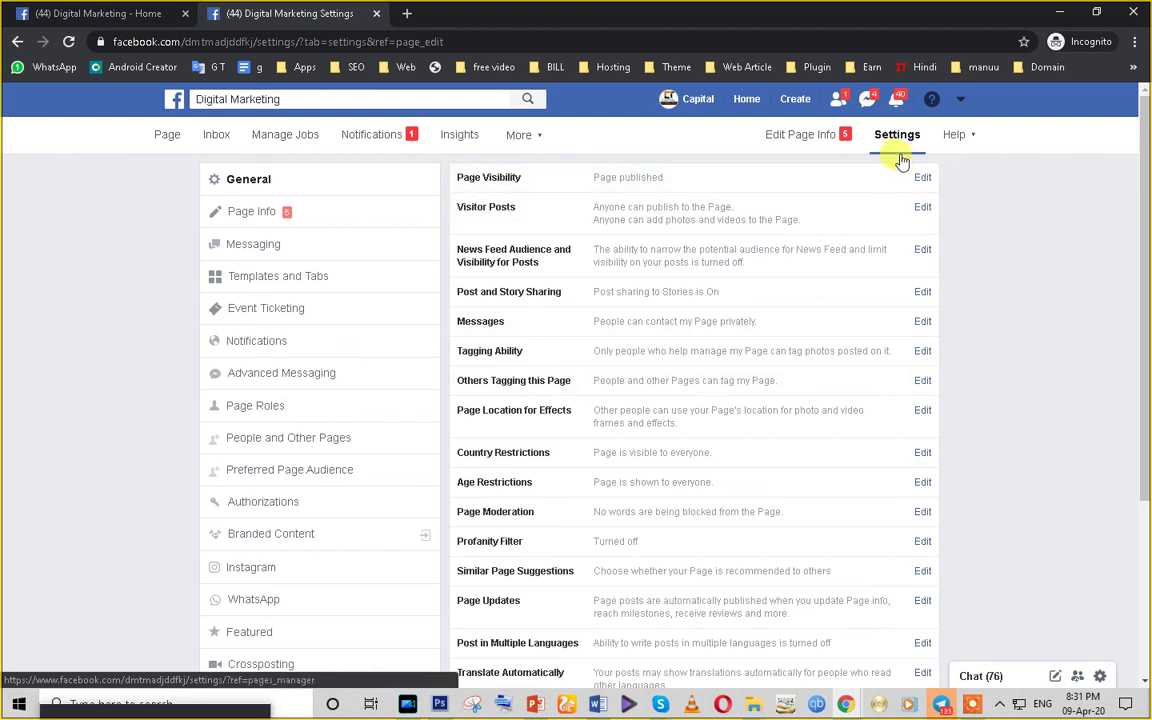
# - Open the Page's information for editing and examine the phone number, website, email and address fields
pyautogui.click(791, 143)
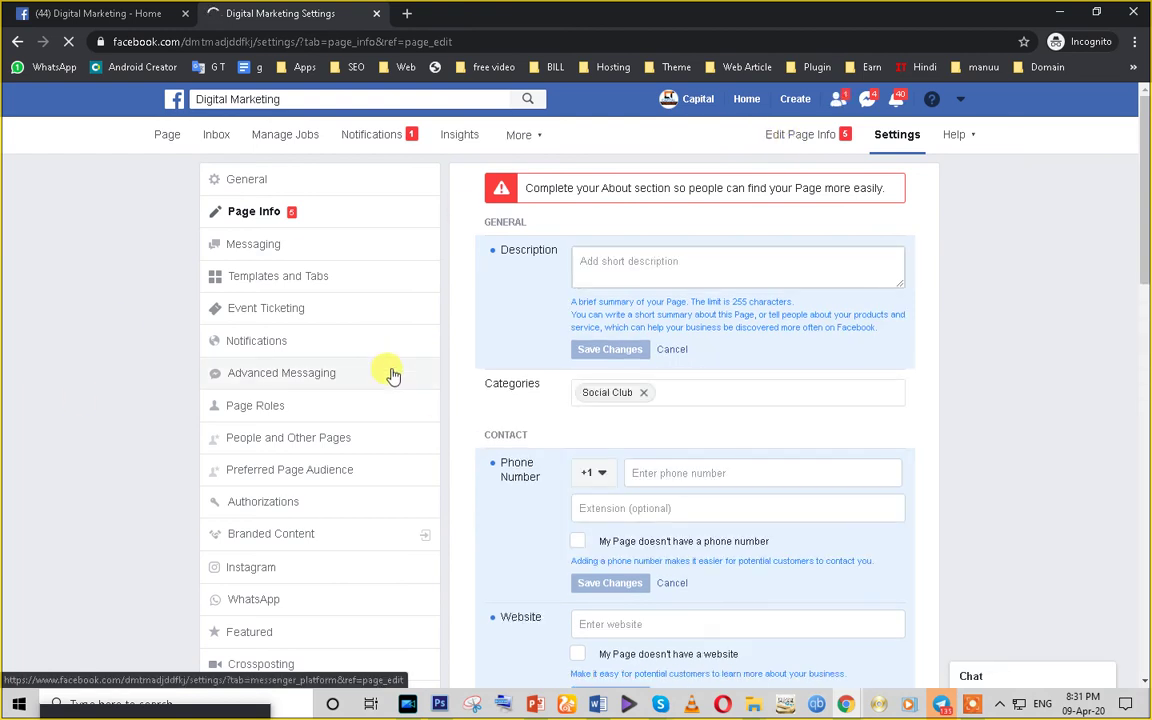
pyautogui.scroll(-2, 440, 460)
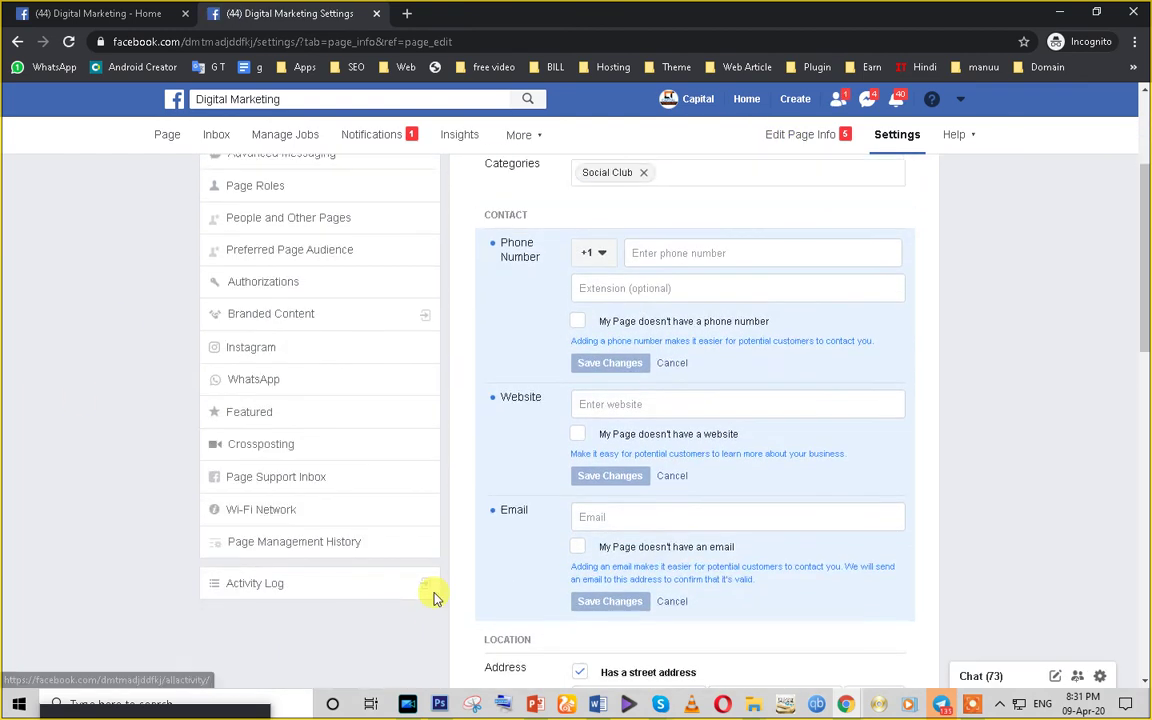
pyautogui.scroll(2, 435, 597)
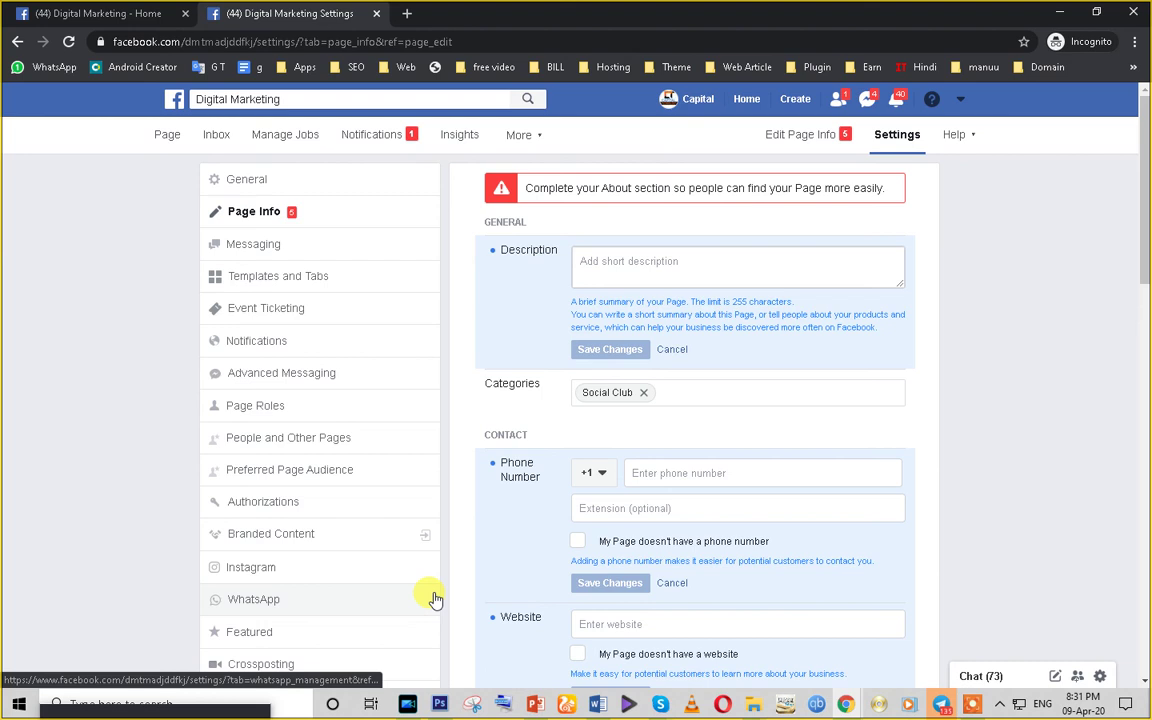
pyautogui.scroll(-2, 446, 509)
pyautogui.scroll(2, 404, 507)
# - Return to the Page's home, look through its posts, and check why the profile picture post cannot be boosted
pyautogui.click(162, 141)
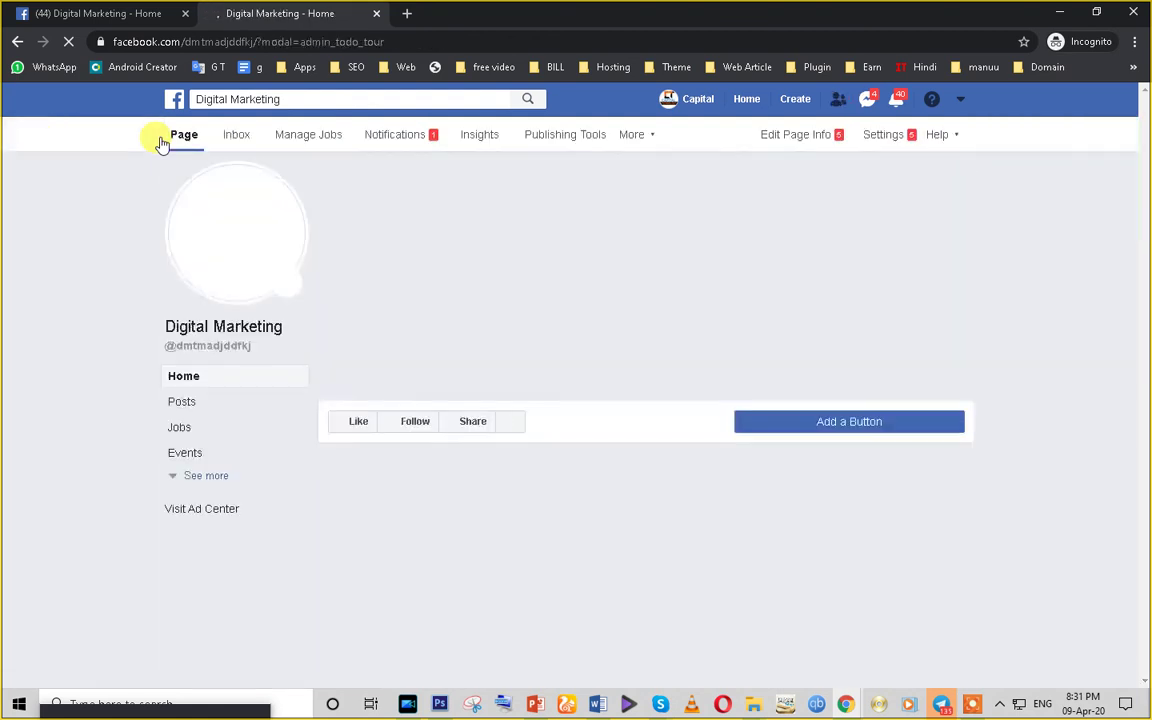
pyautogui.scroll(-3, 581, 517)
pyautogui.scroll(-3, 584, 522)
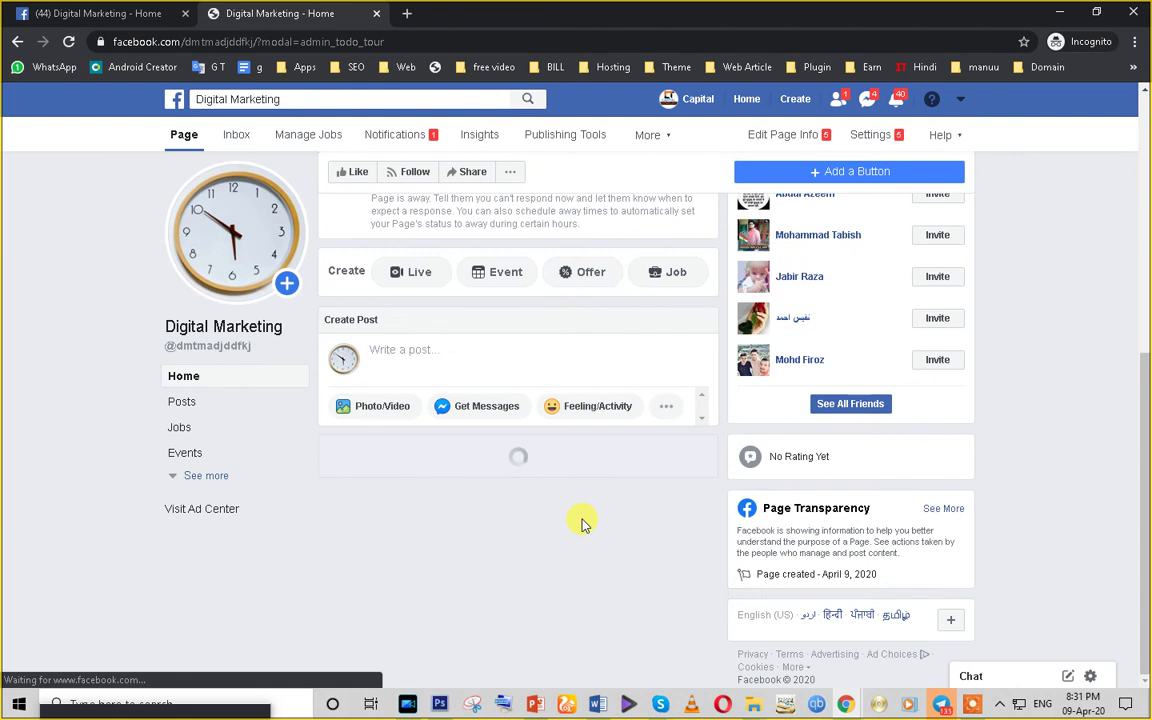
pyautogui.scroll(-8, 584, 522)
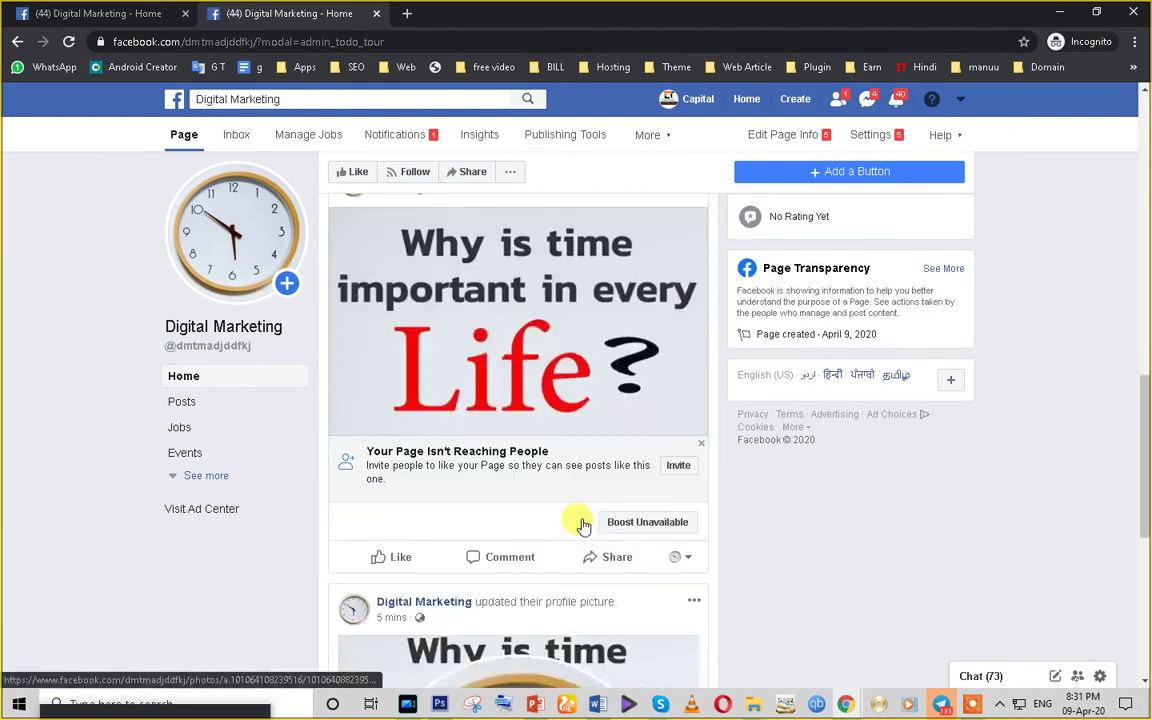
pyautogui.click(670, 591)
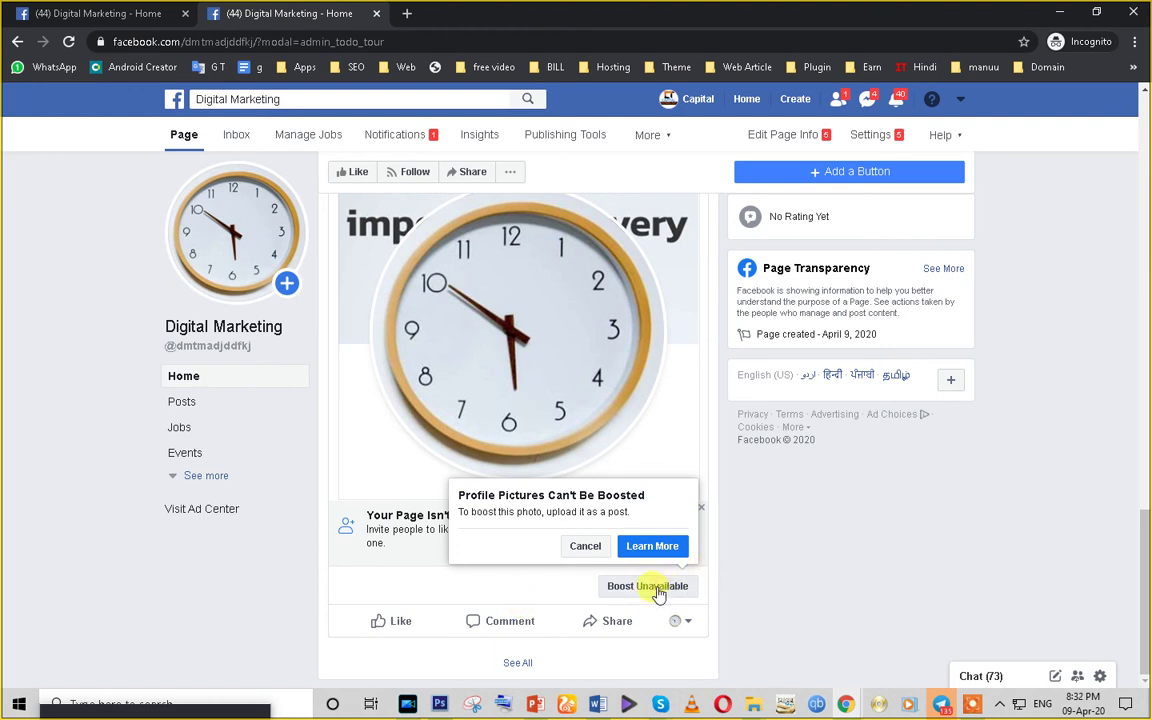
pyautogui.scroll(-5, 658, 594)
pyautogui.scroll(2, 836, 496)
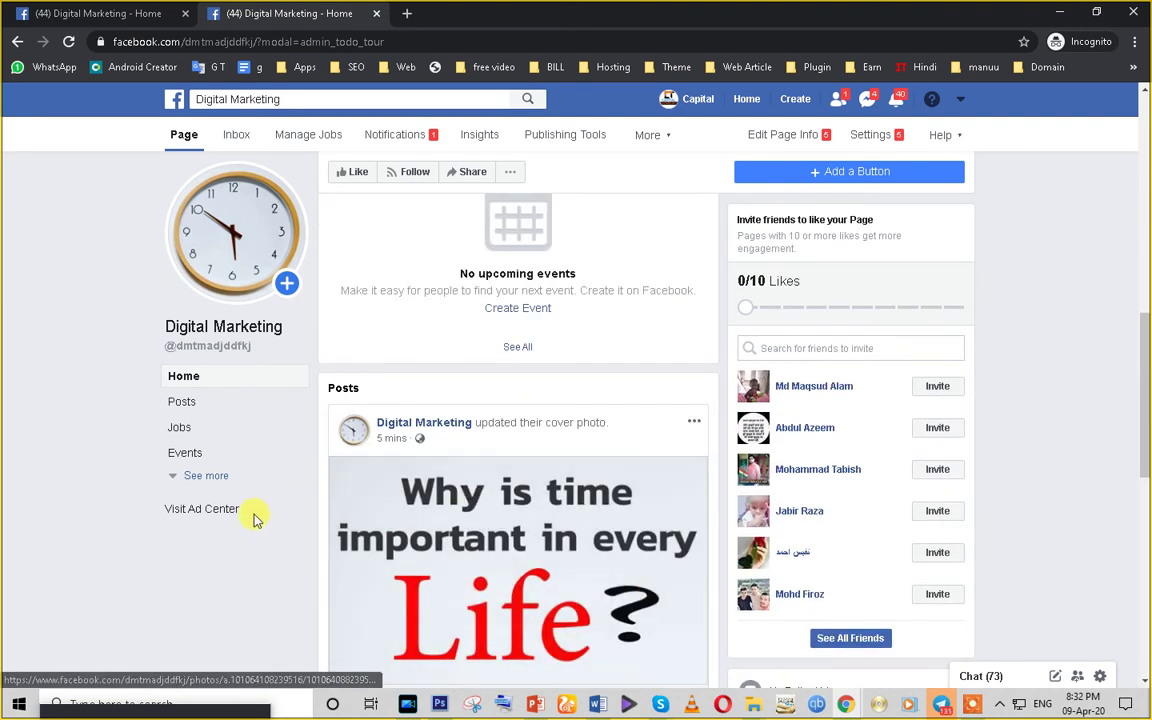
# - Examine the Ad Center's overview and All Ads section, opening the Promote dialog and closing it without creating an ad
pyautogui.click(206, 512)
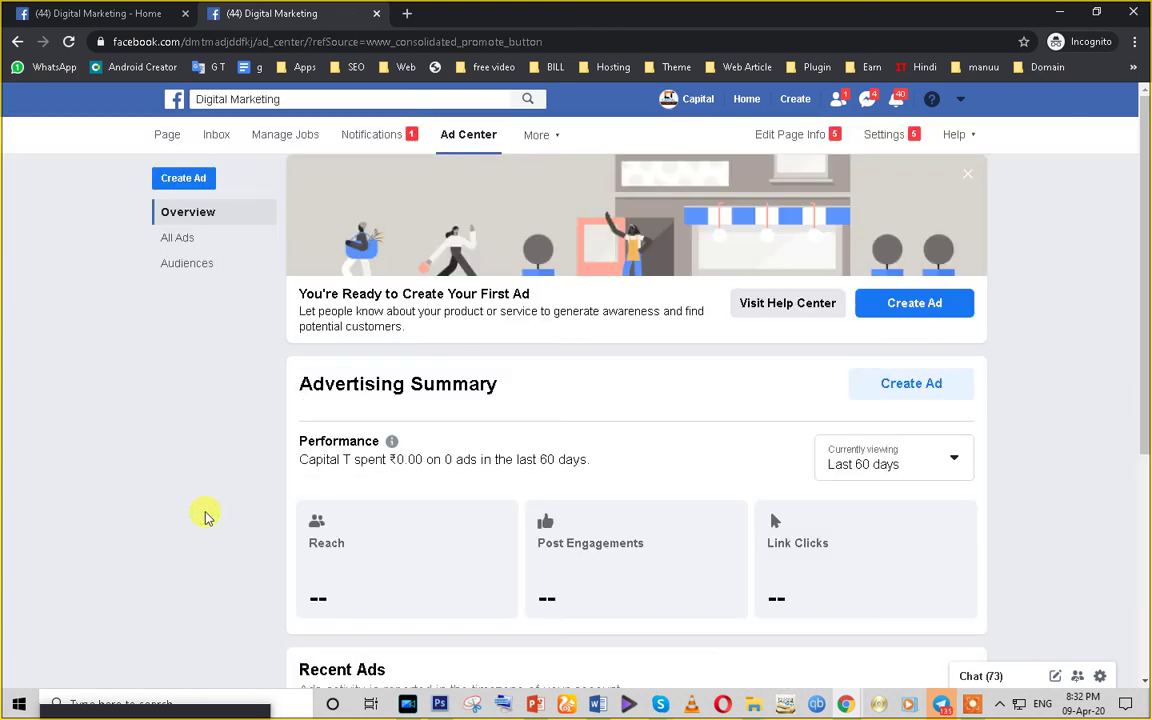
pyautogui.scroll(-3, 468, 422)
pyautogui.scroll(3, 450, 527)
pyautogui.click(896, 308)
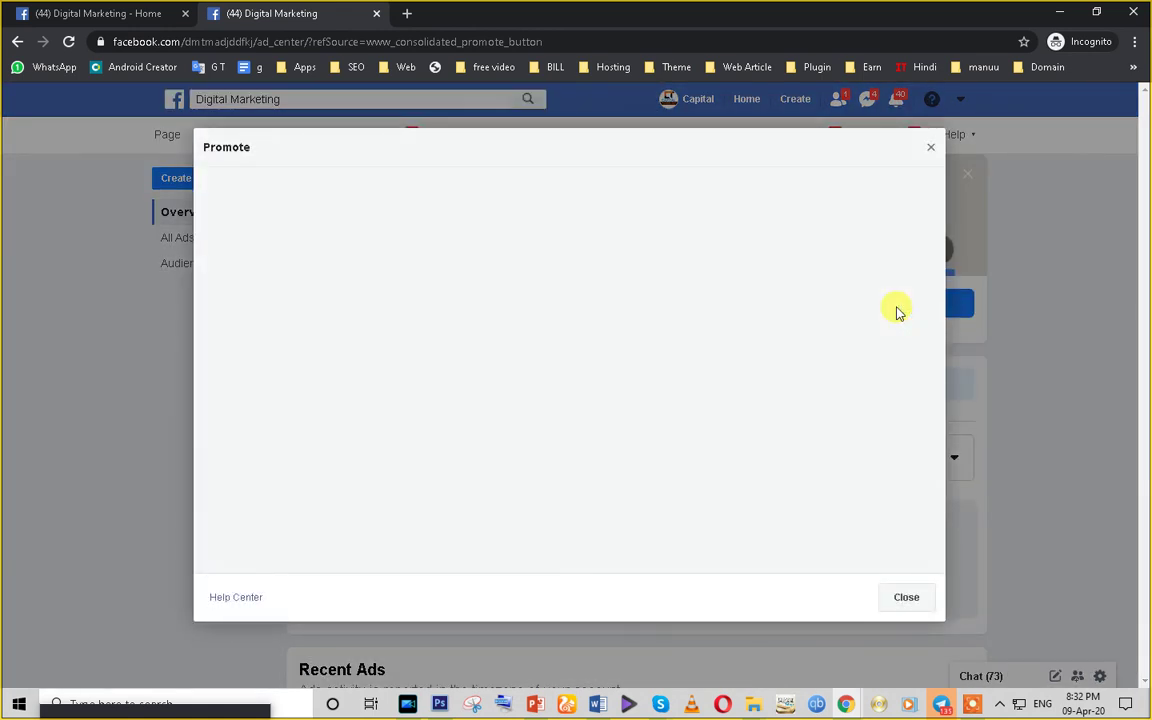
pyautogui.click(907, 598)
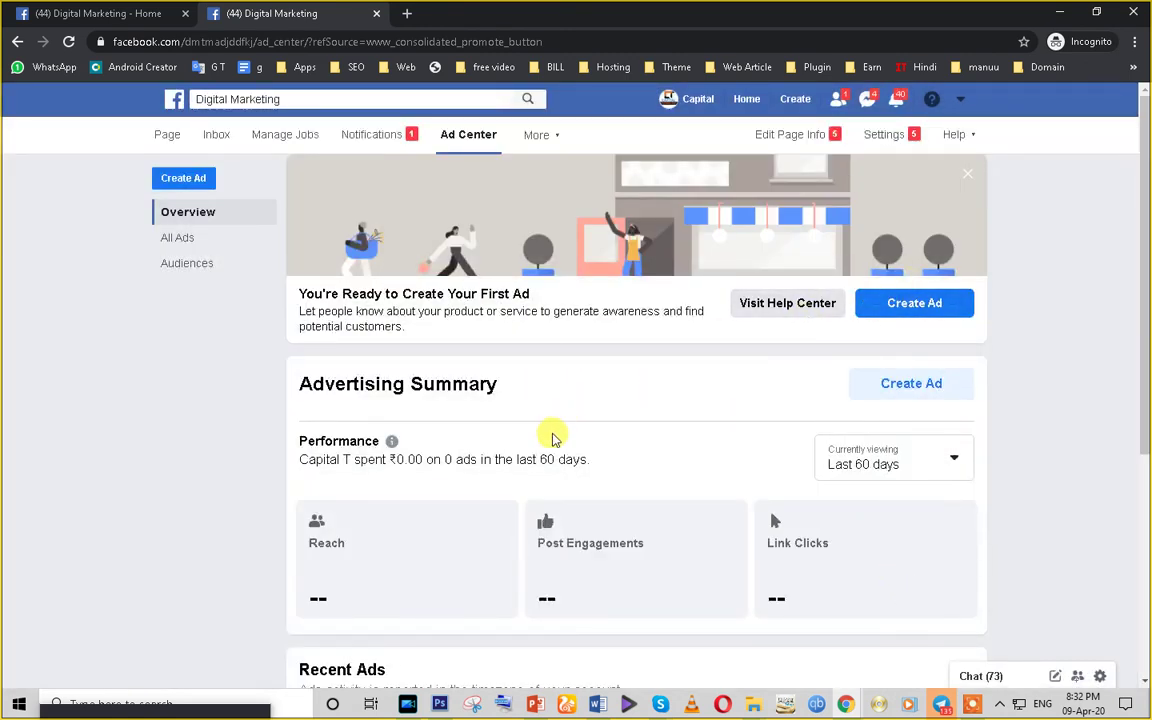
pyautogui.click(168, 240)
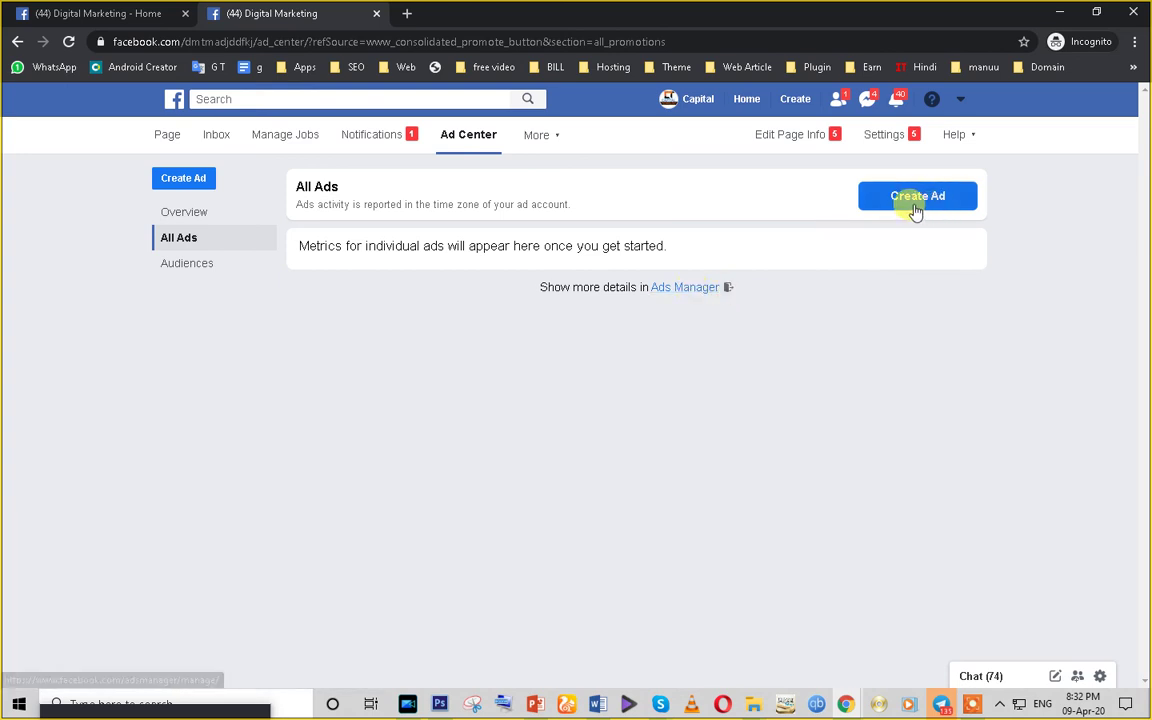
# - Open the Advertising on Facebook site and look through its Instagram and Messenger marketing sections
pyautogui.click(958, 104)
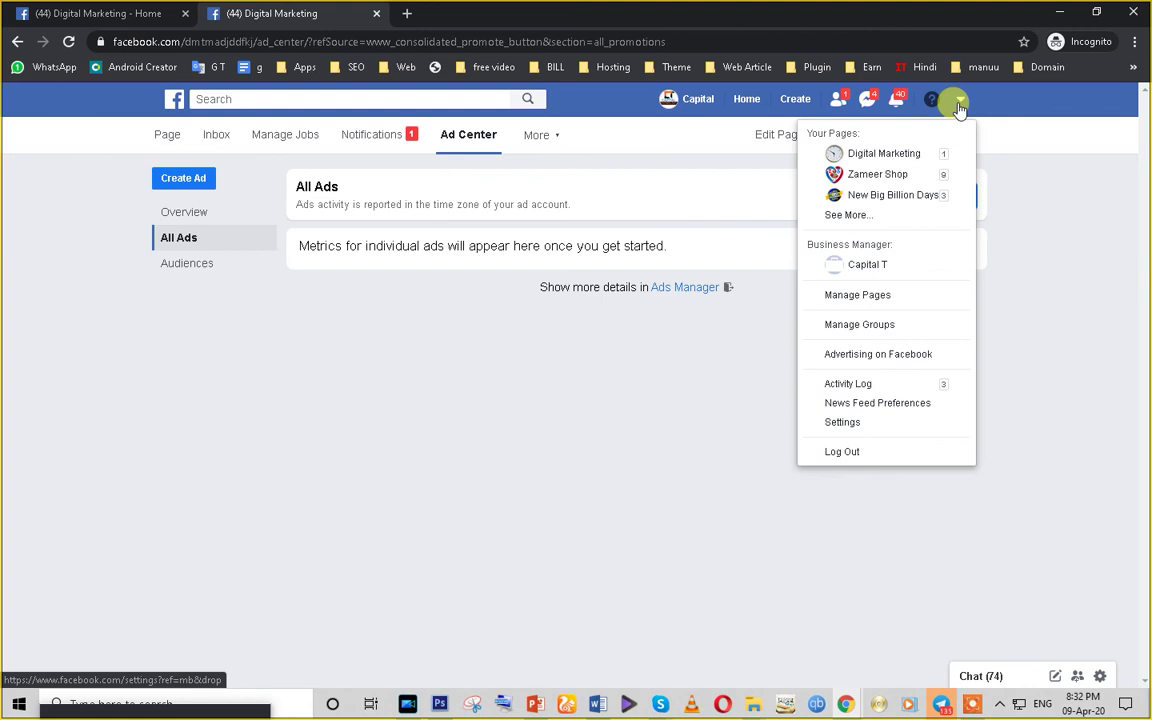
pyautogui.click(860, 354)
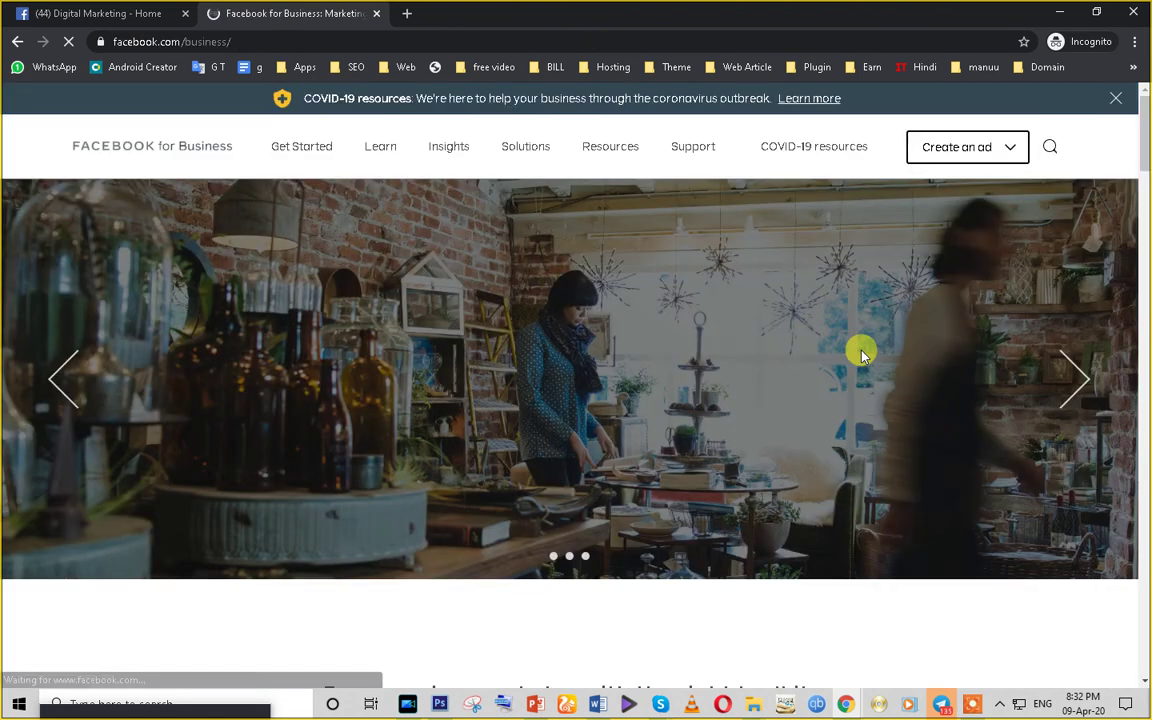
pyautogui.scroll(-10, 697, 249)
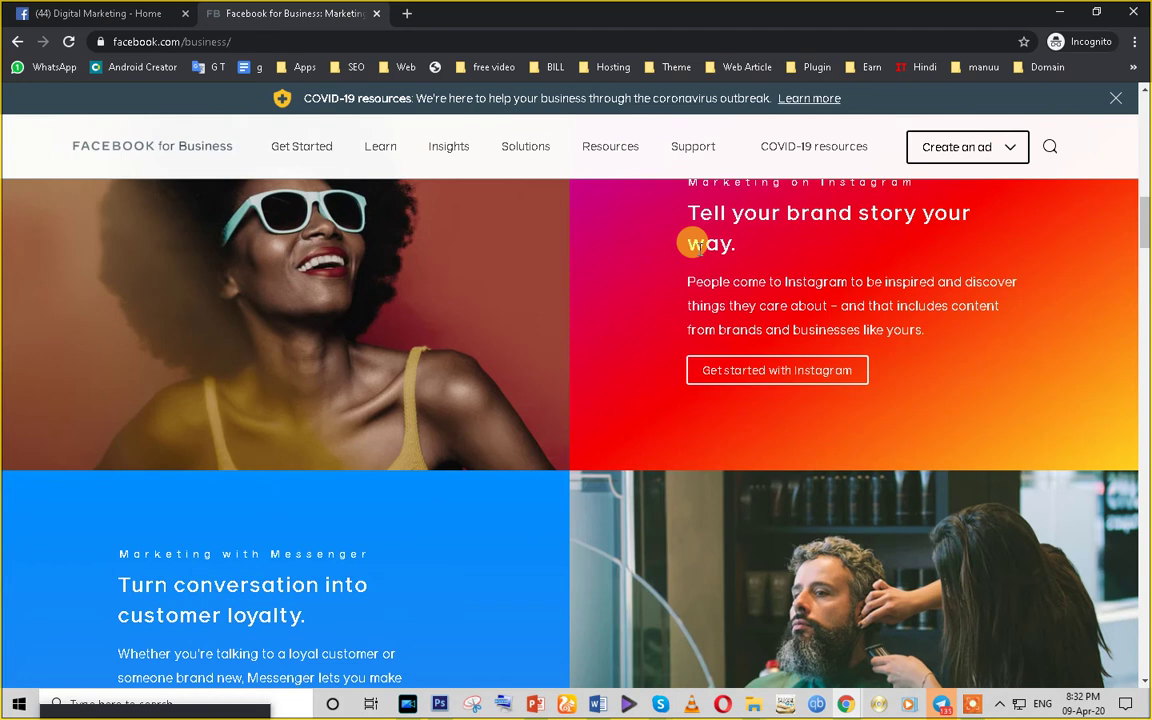
pyautogui.scroll(3, 695, 243)
pyautogui.scroll(4, 697, 243)
# - Open the ad creation dialog from the business site, dismiss it, and close the tab after returning to the Page's home
pyautogui.click(964, 147)
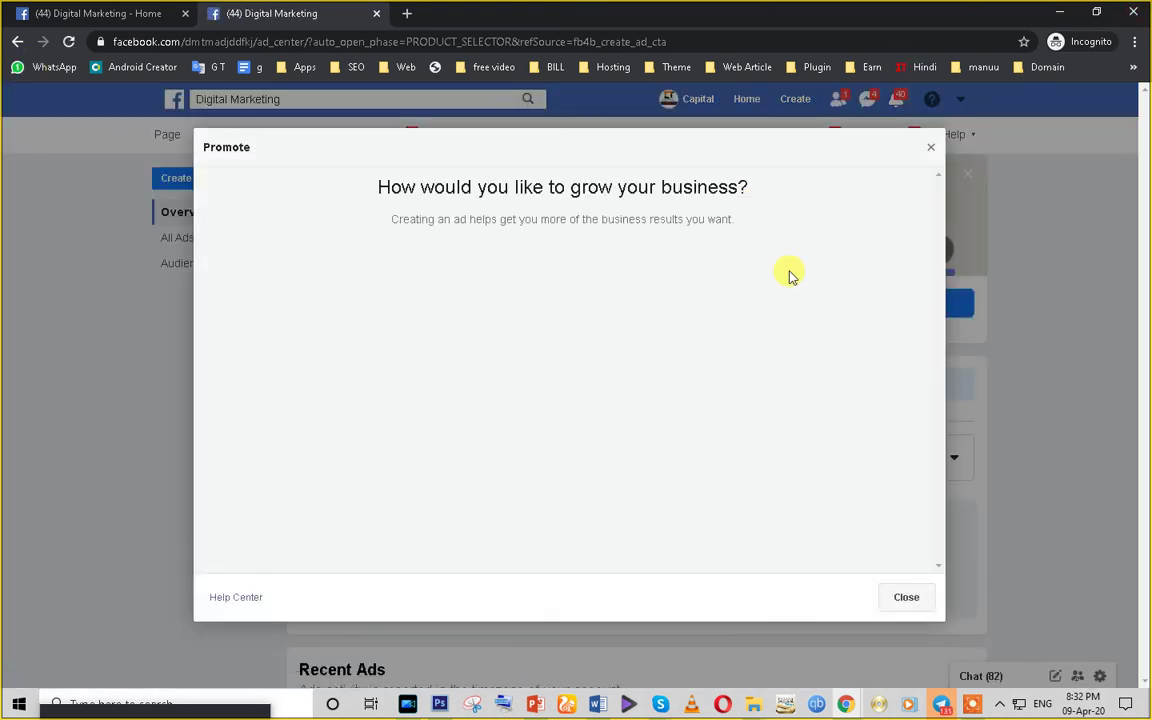
pyautogui.click(906, 598)
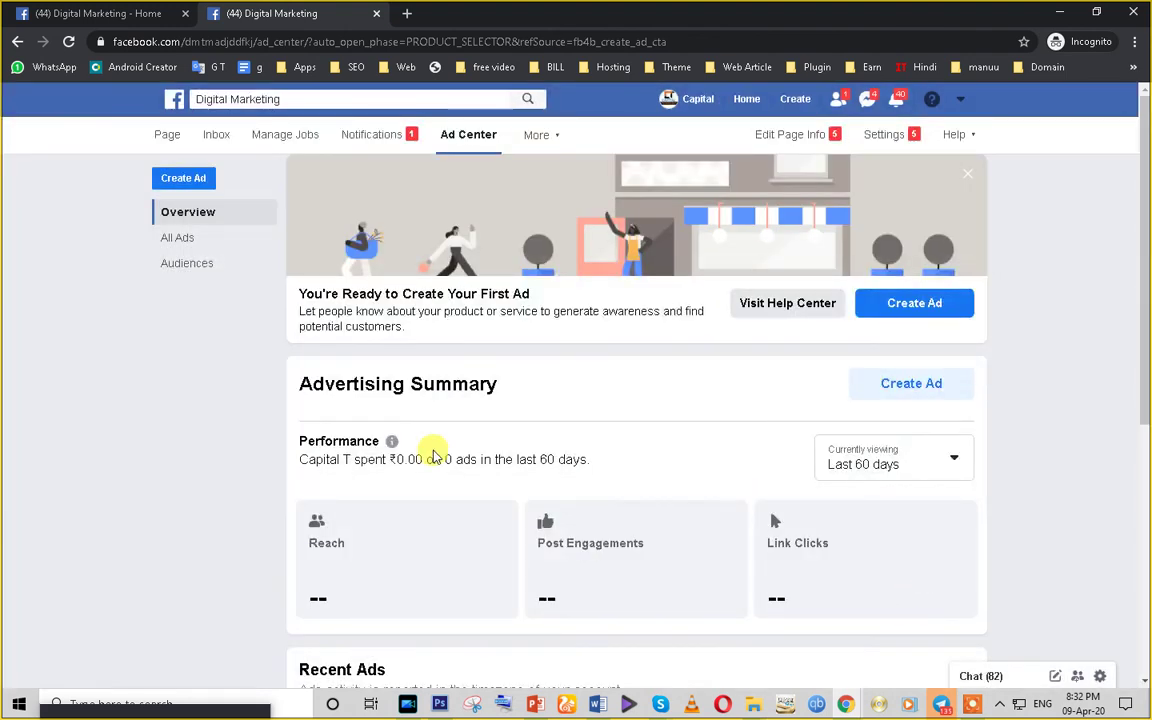
pyautogui.click(166, 140)
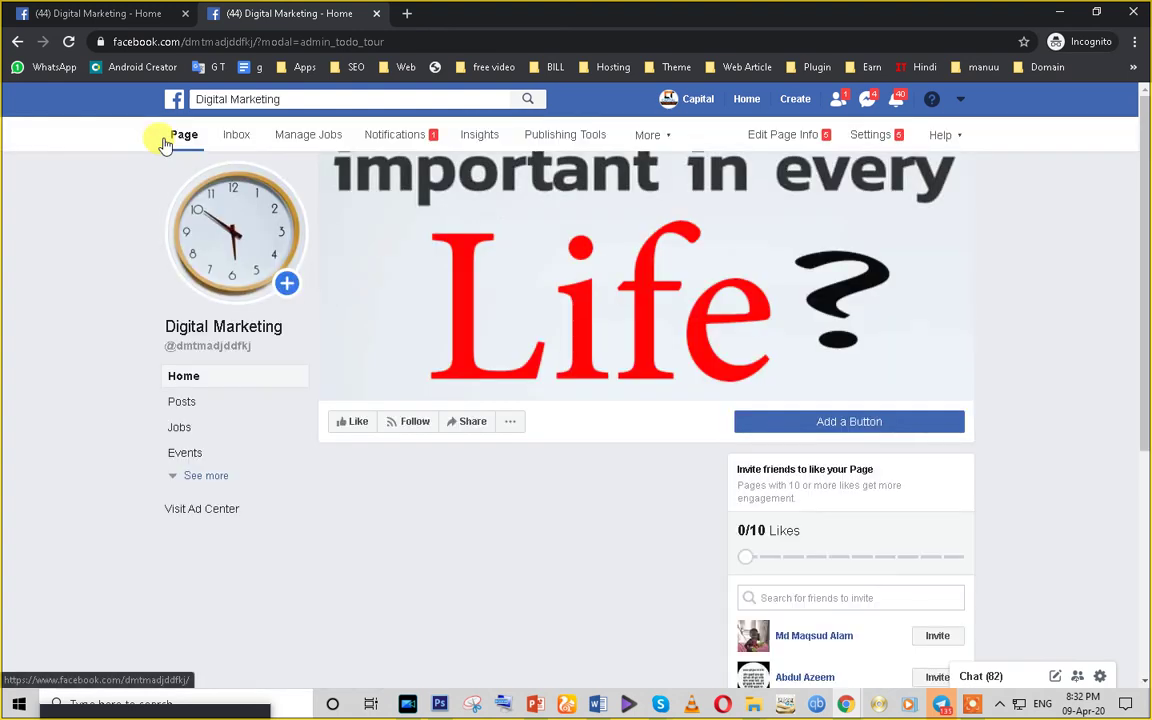
pyautogui.click(377, 14)
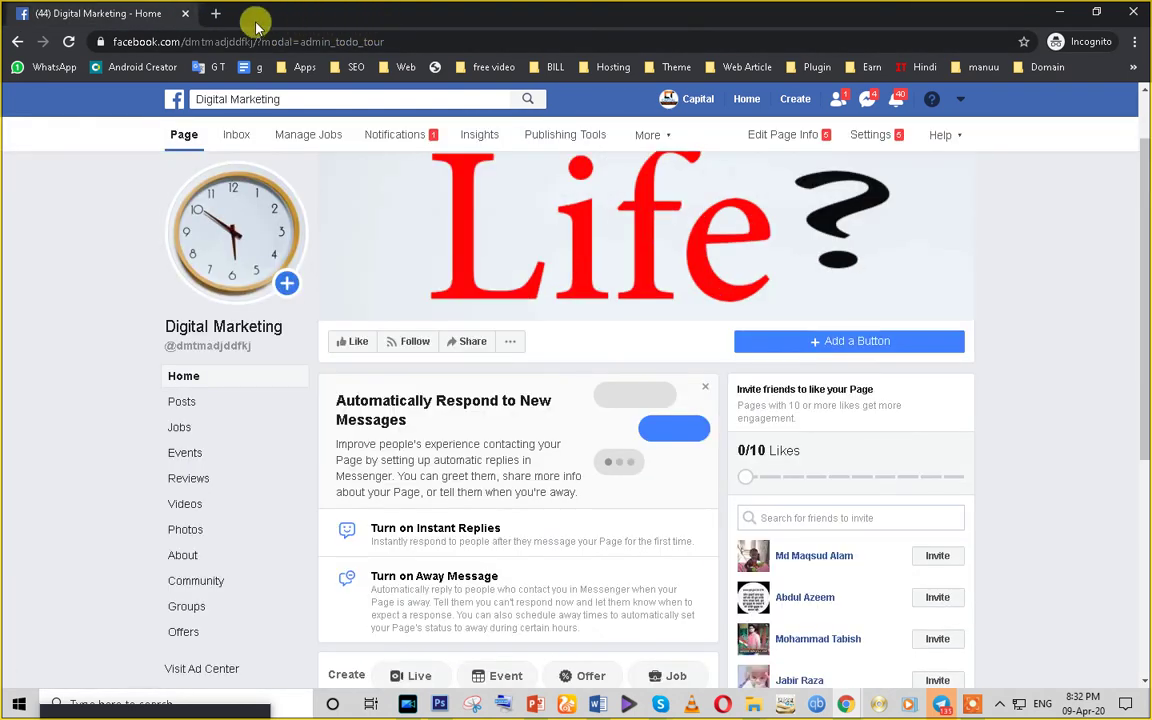
# - Search Google for "ppc" in a new browser tab
pyautogui.click(214, 13)
pyautogui.write('pp')
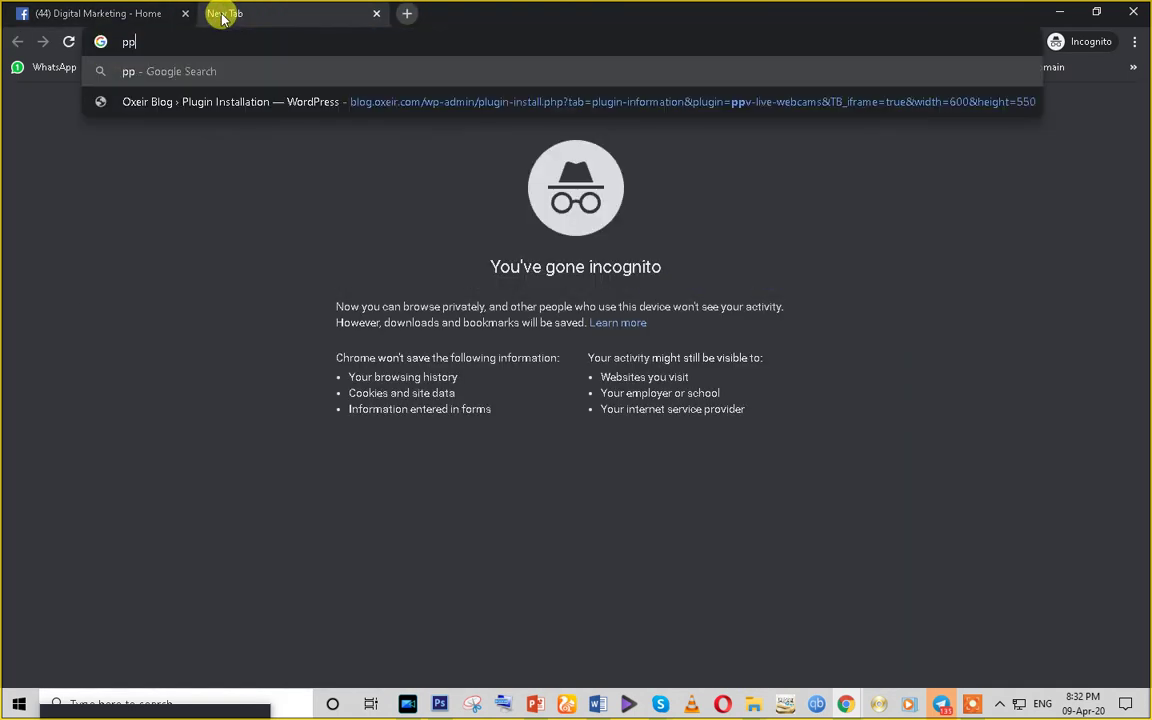
pyautogui.write('c')
pyautogui.press('Return')
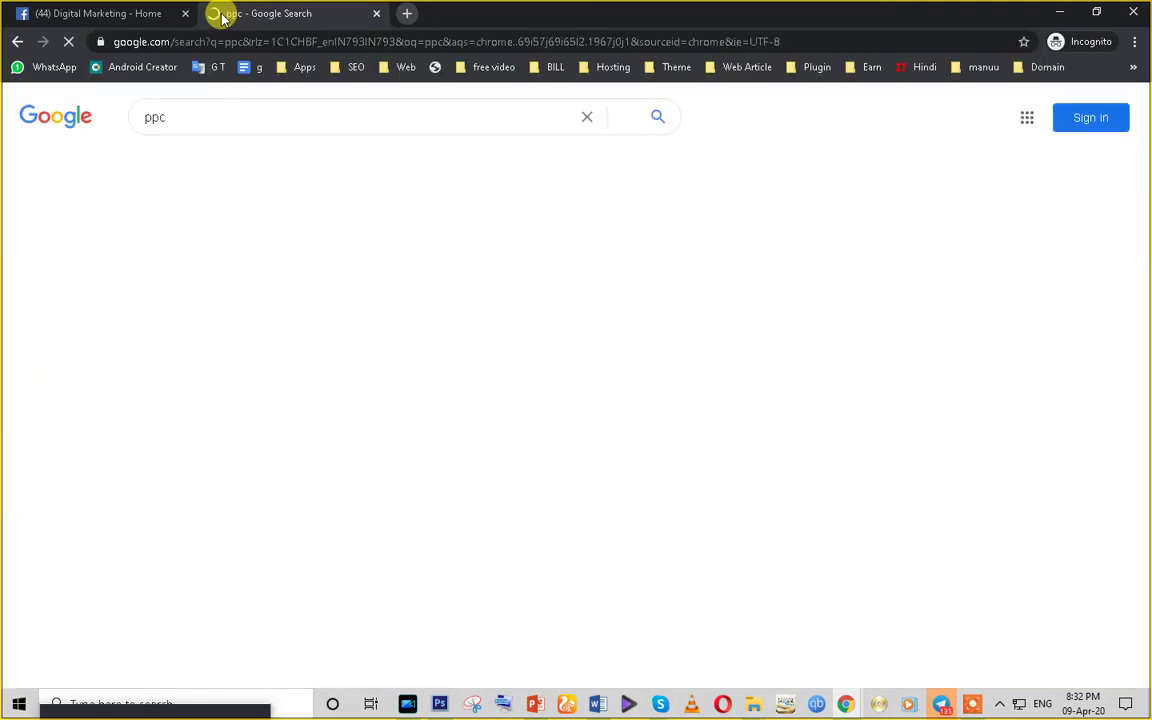
# - Examine the ppc search term and its results, comparing the LinkedIn and Adzooma listings labelled Ad with the organic results below
pyautogui.doubleClick(180, 108)
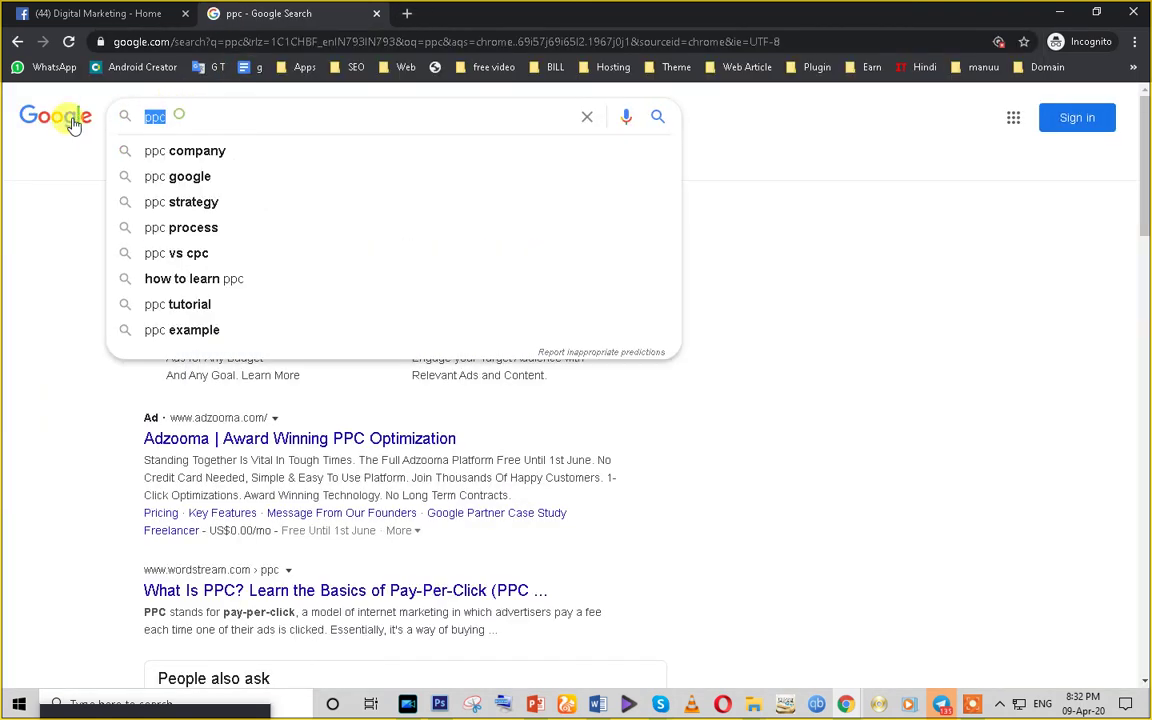
pyautogui.click(47, 195)
pyautogui.doubleClick(191, 111)
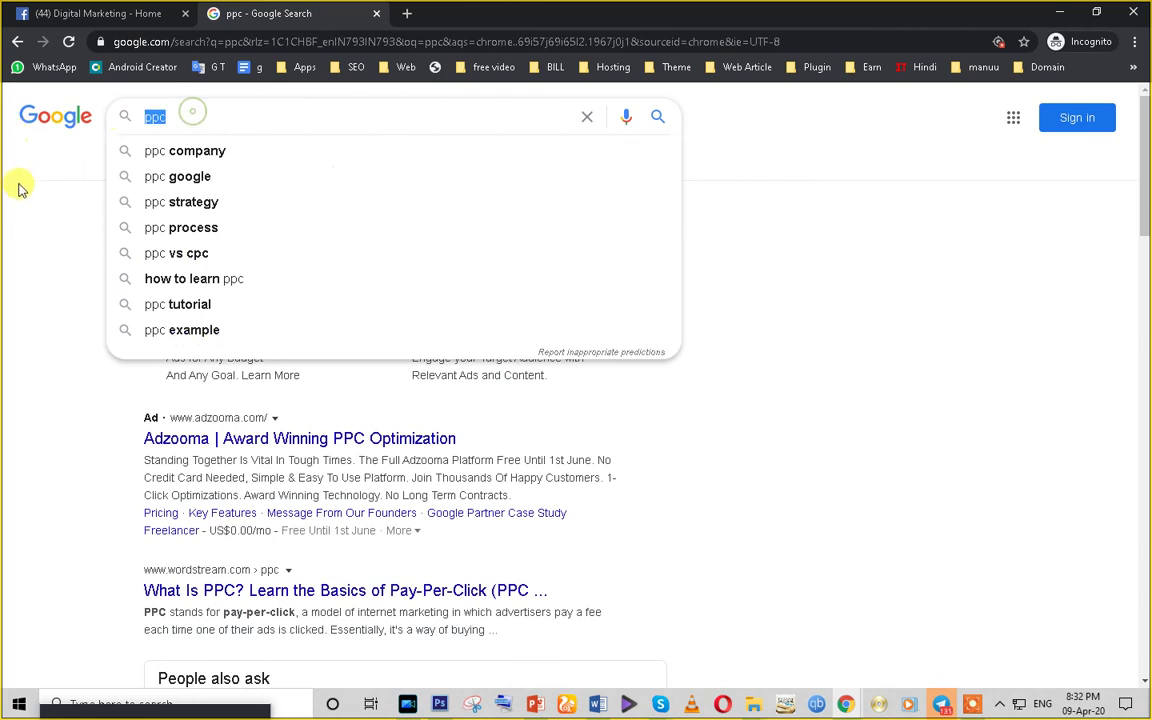
pyautogui.click(16, 196)
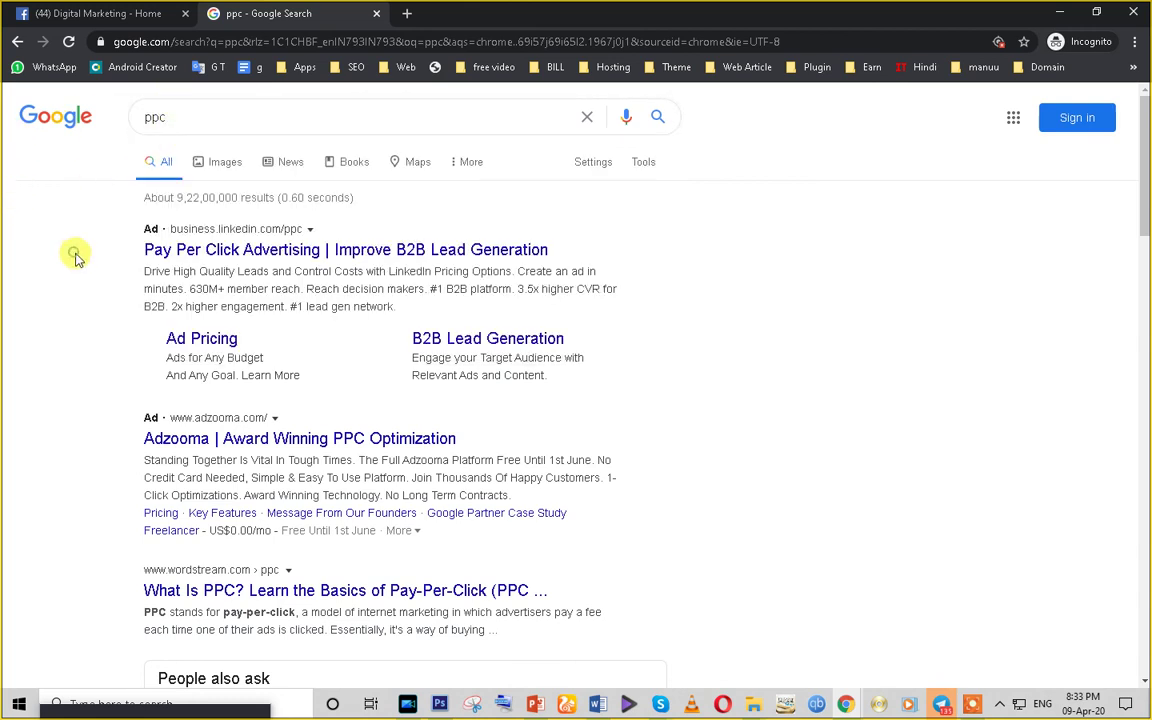
pyautogui.doubleClick(173, 122)
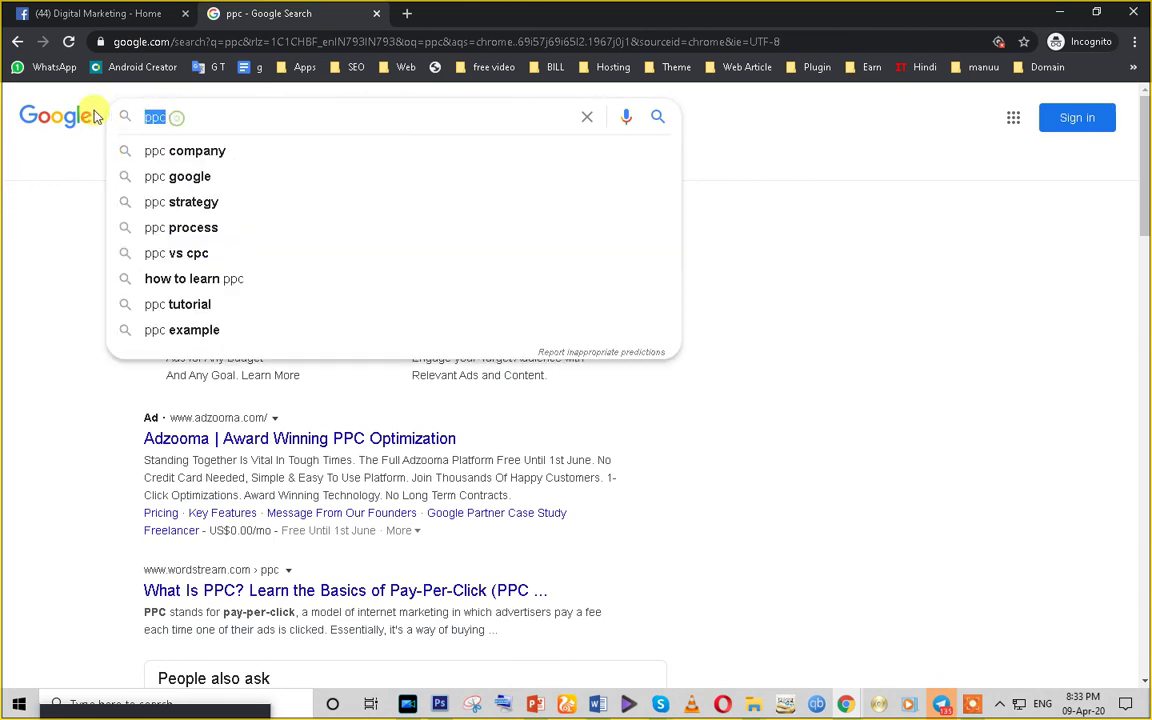
pyautogui.click(70, 190)
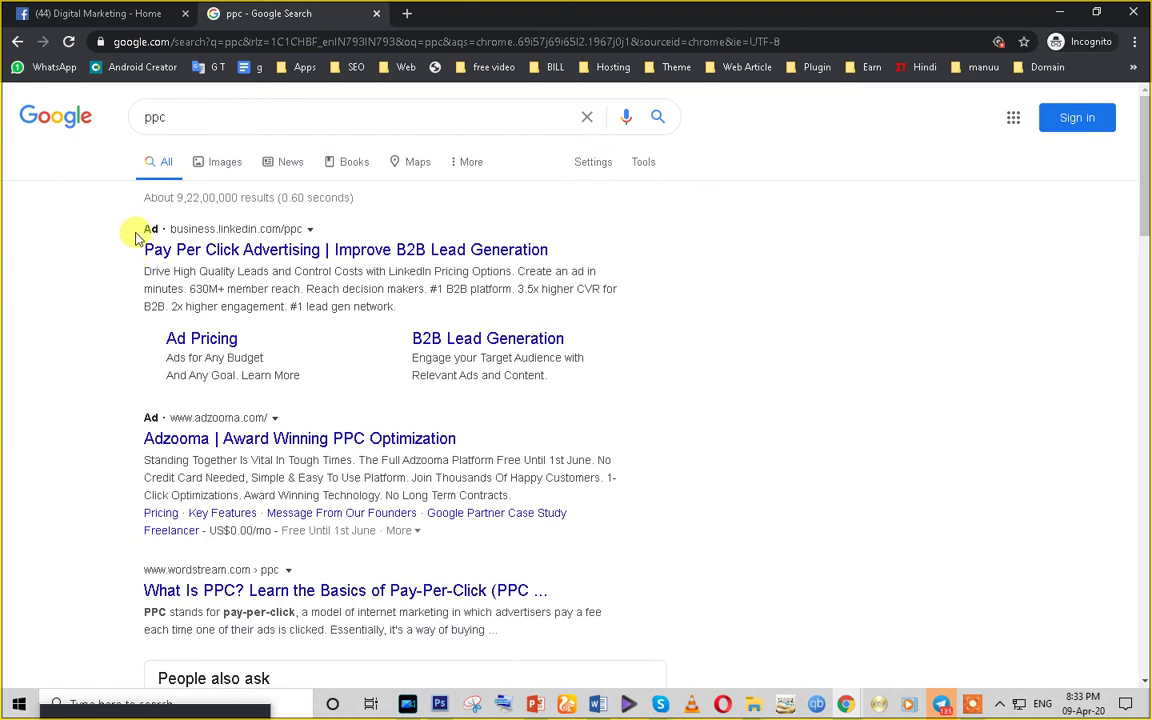
pyautogui.moveTo(137, 236); pyautogui.dragTo(146, 228)
pyautogui.click(84, 320)
pyautogui.moveTo(120, 410); pyautogui.dragTo(187, 419)
pyautogui.click(93, 437)
pyautogui.scroll(-3, 126, 432)
pyautogui.moveTo(124, 348); pyautogui.dragTo(184, 347)
pyautogui.scroll(3, 123, 378)
pyautogui.click(113, 262)
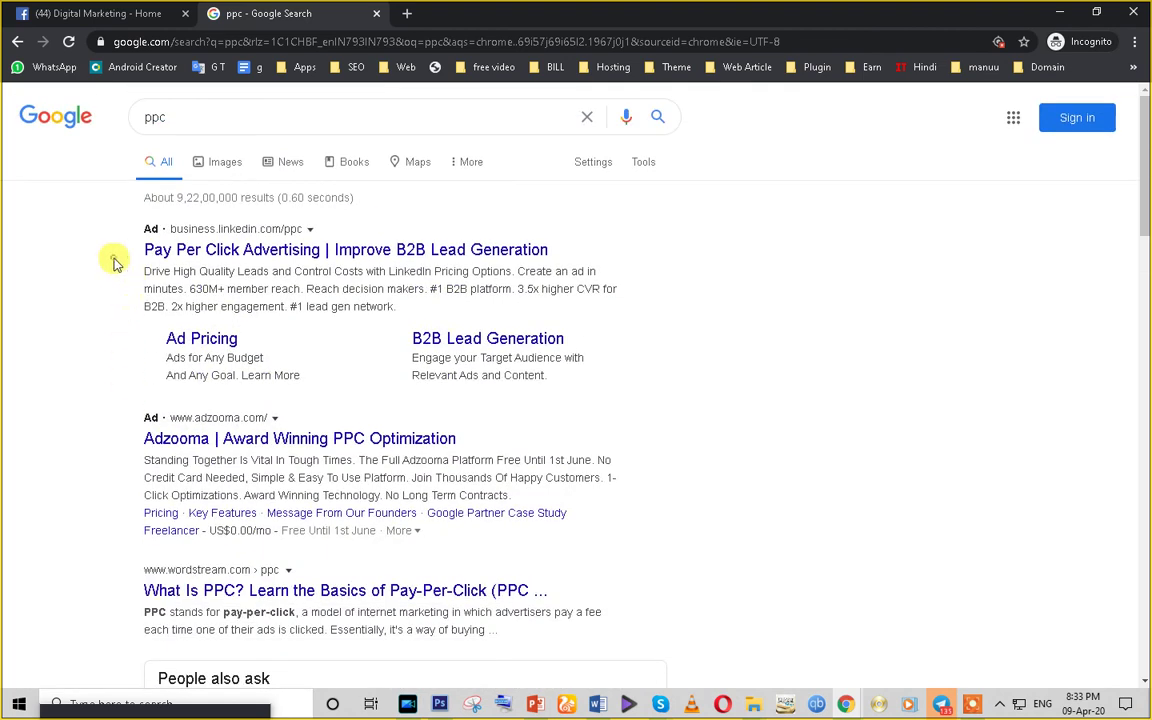